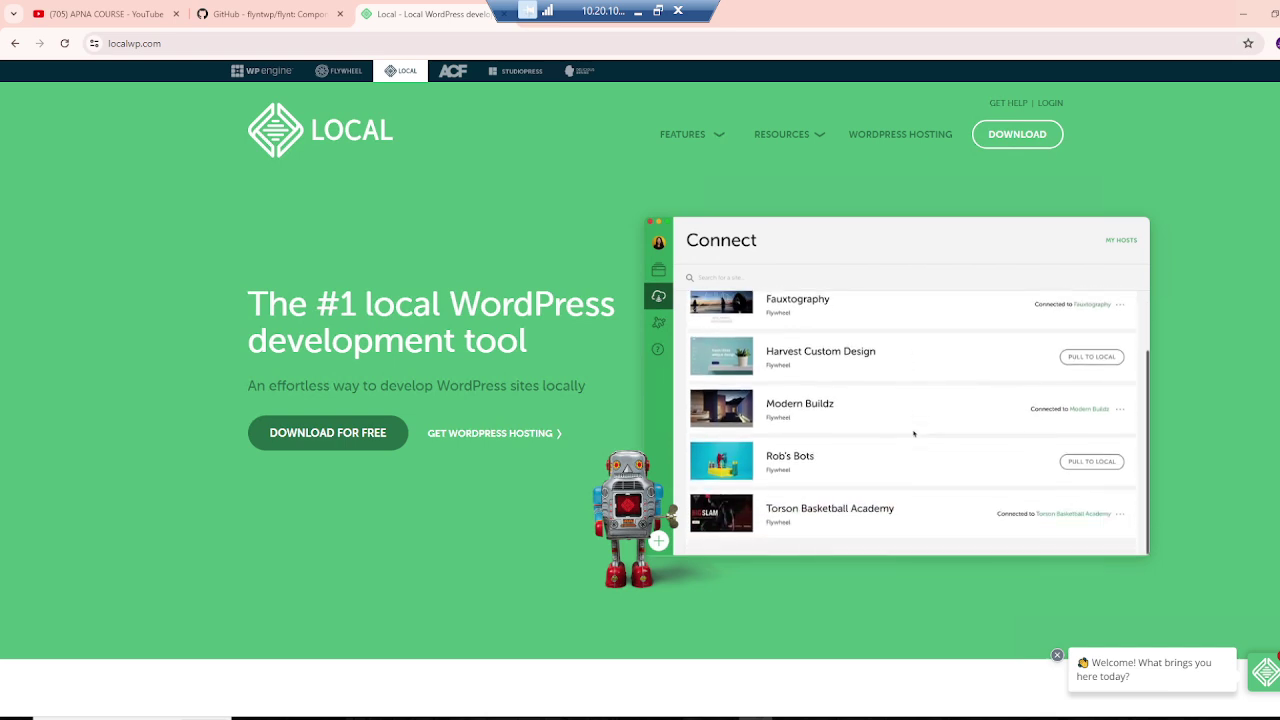
Step: Open a new Chrome tab beside the localwp.com tab
{"action": "left_click_drag", "start_coordinate": [620, 7], "coordinate": [730, 7]}
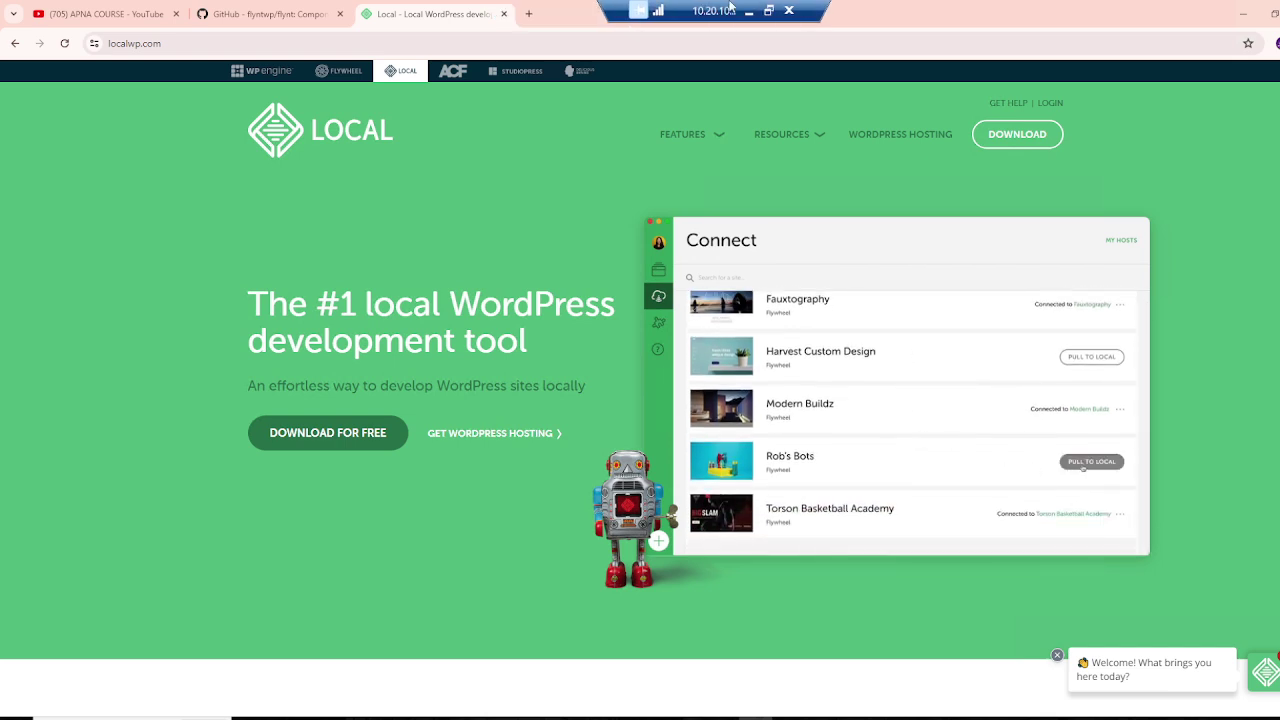
{"action": "left_click", "coordinate": [528, 13]}
Step: Load localwp.com, choose Windows in the Download For Free form, then close the form
{"action": "type", "text": "lo"}
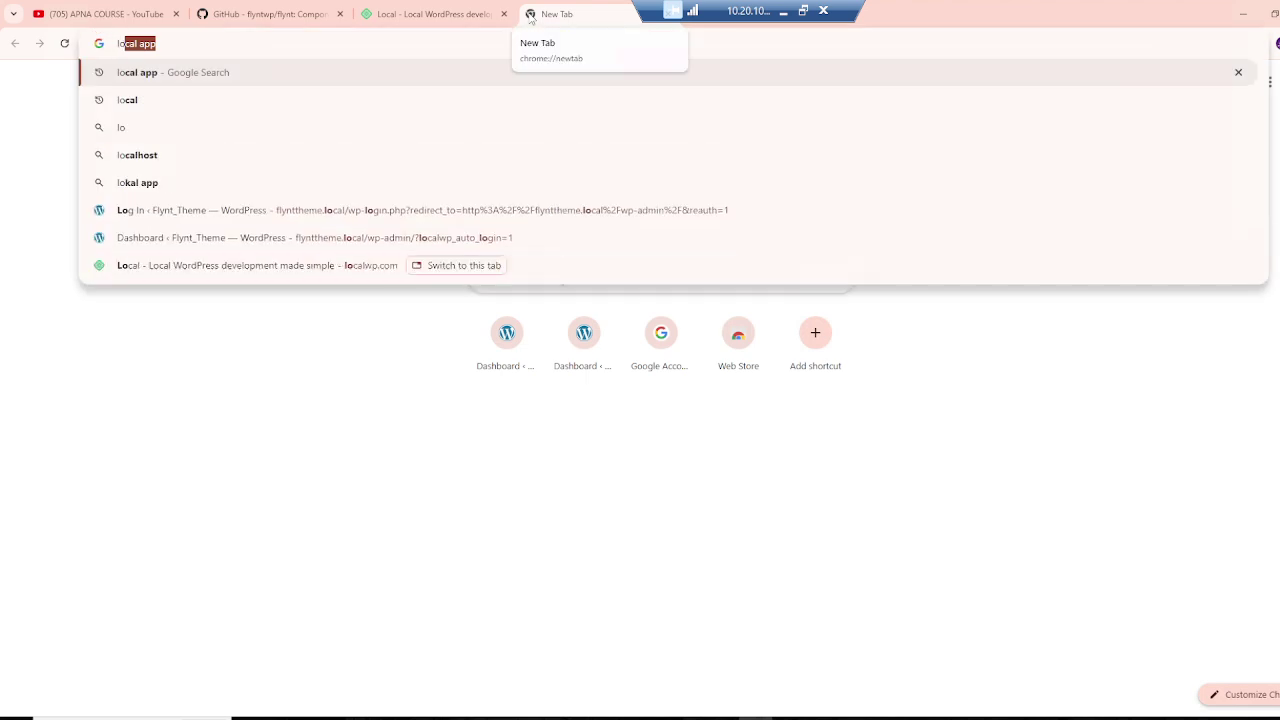
{"action": "type", "text": "calw"}
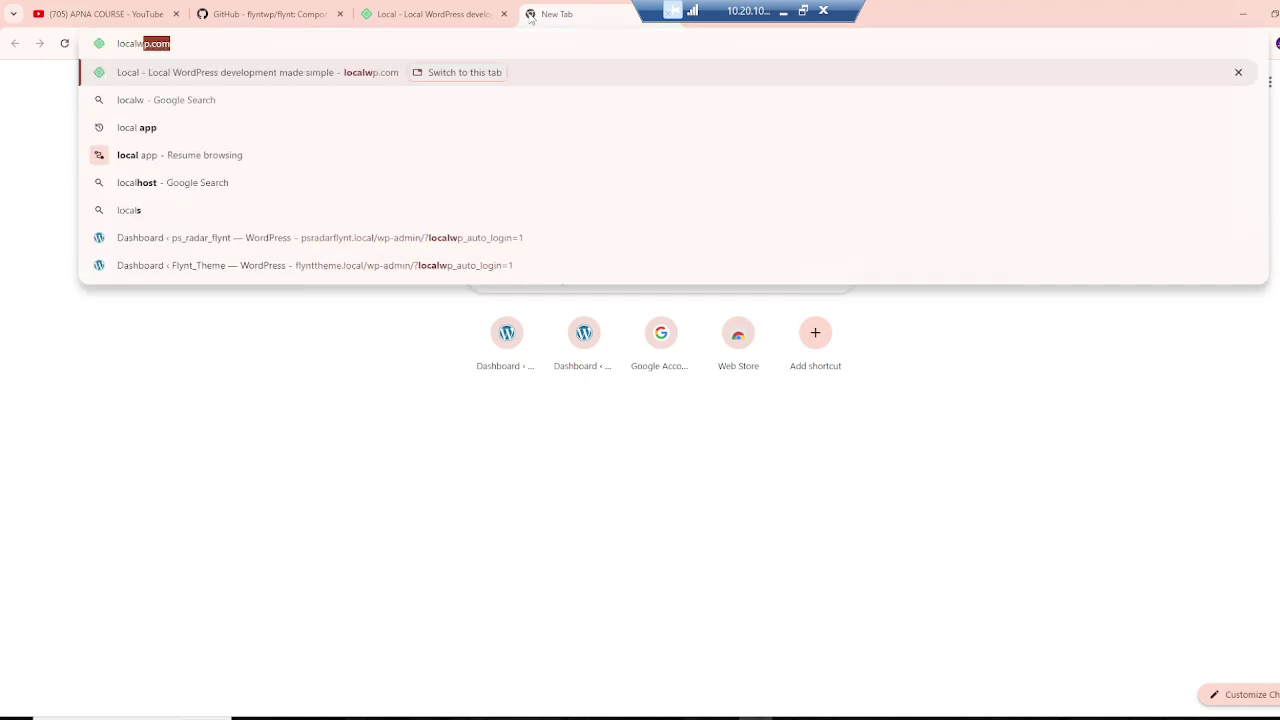
{"action": "key", "text": "Return"}
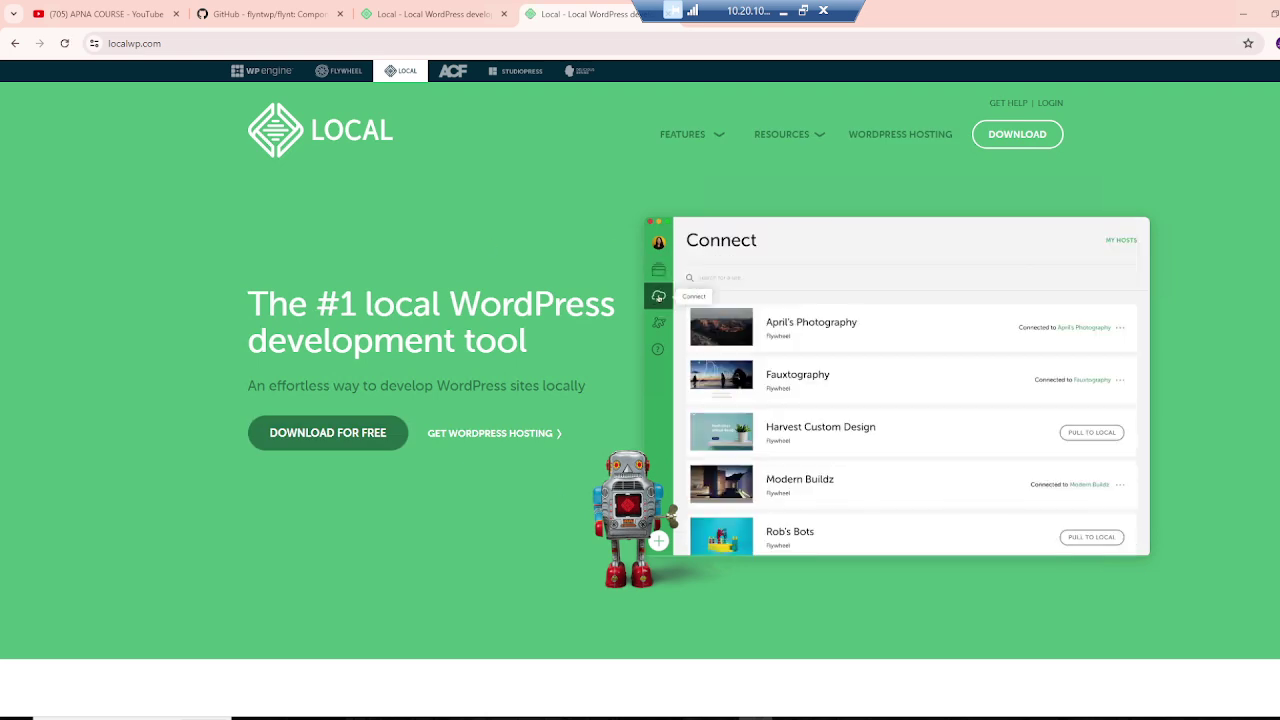
{"action": "left_click", "coordinate": [325, 430]}
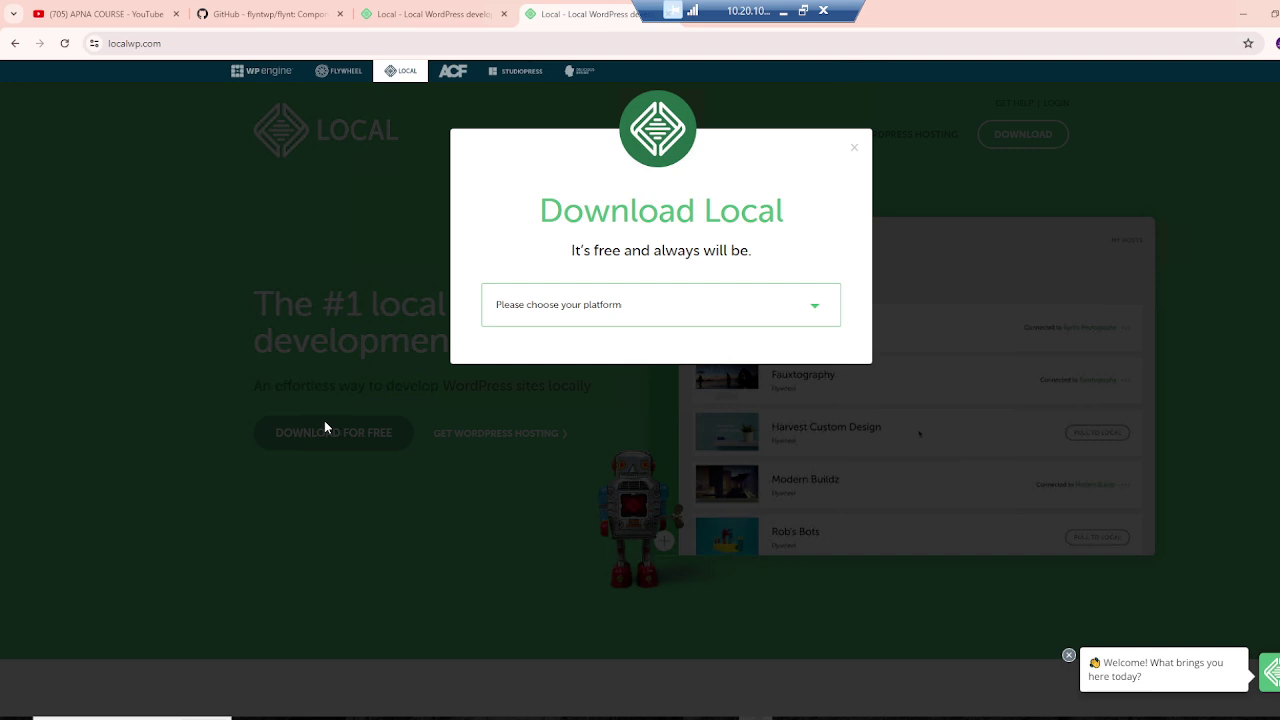
{"action": "left_click", "coordinate": [624, 303]}
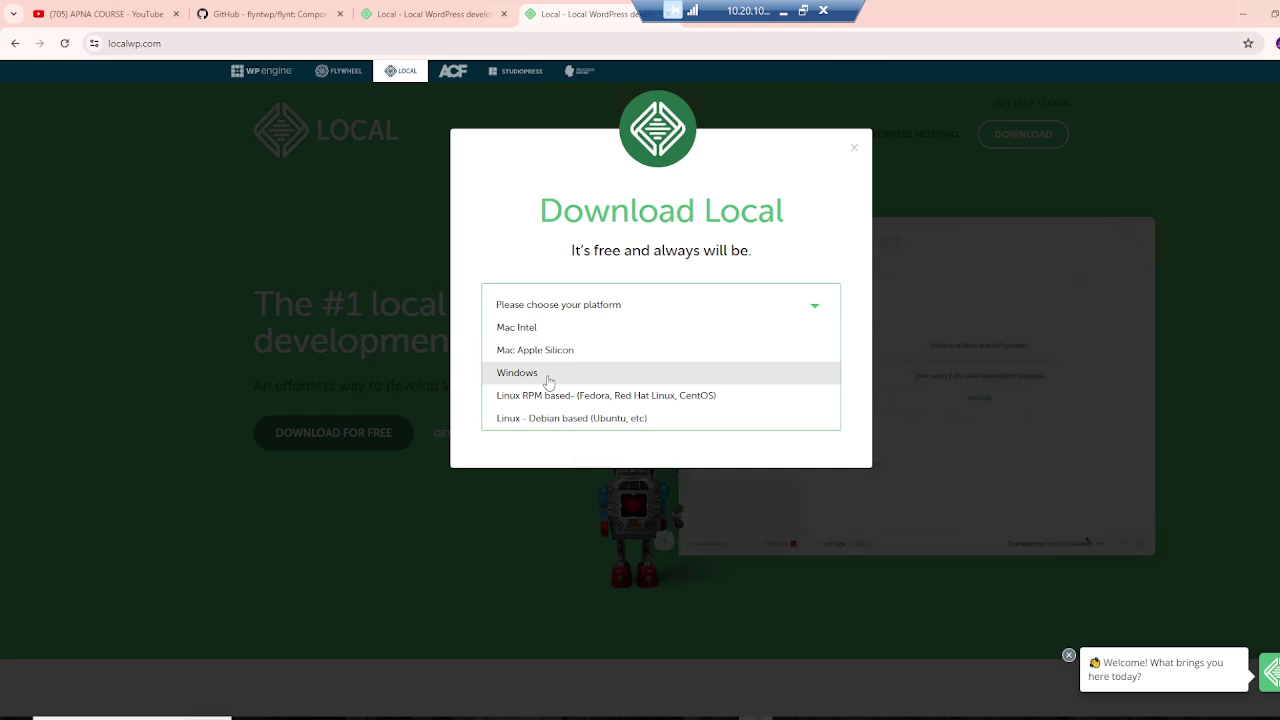
{"action": "left_click", "coordinate": [548, 380]}
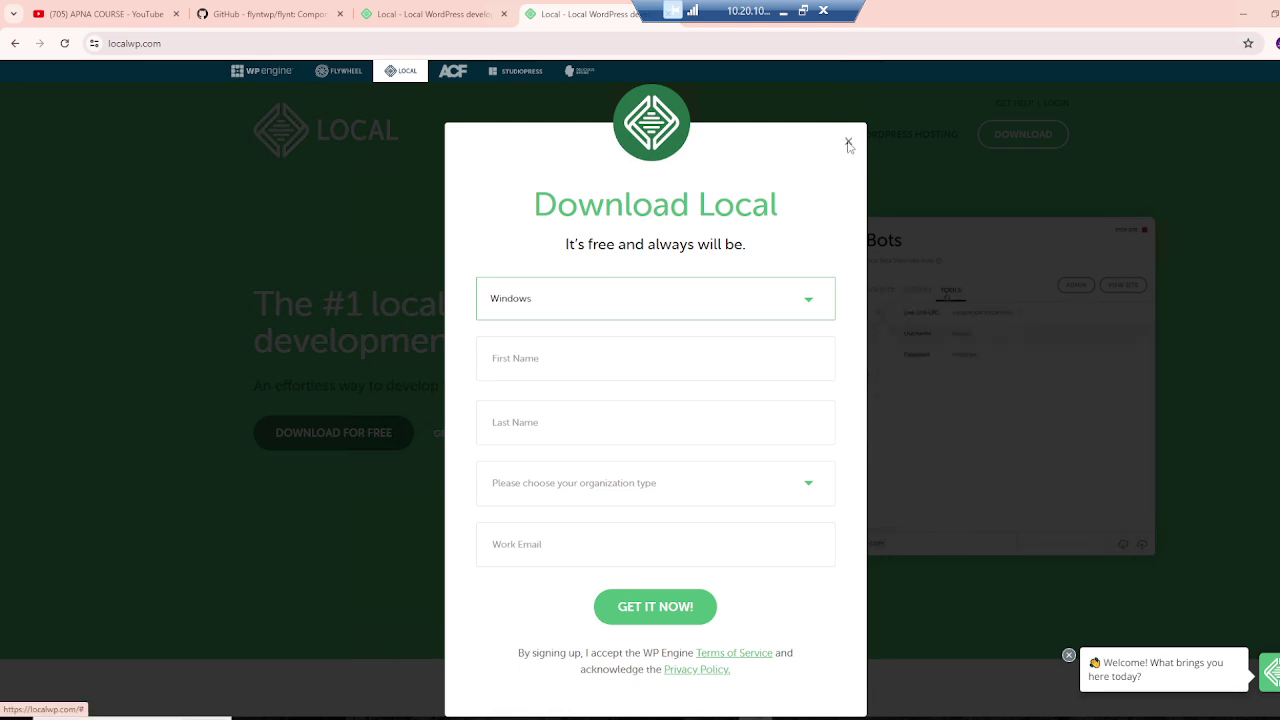
{"action": "left_click", "coordinate": [845, 139]}
Step: In Local, collapse the Sites list and start adding a site with 'Create a new site'
{"action": "left_click", "coordinate": [621, 716]}
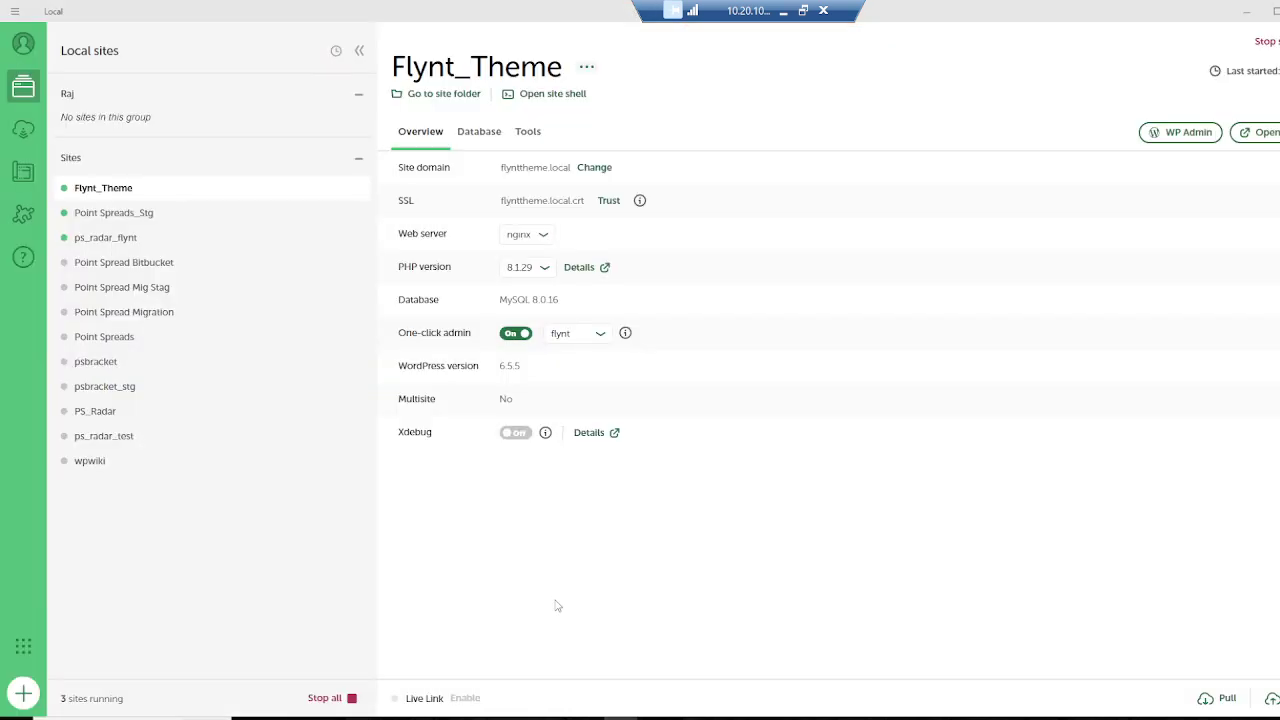
{"action": "left_click", "coordinate": [171, 160]}
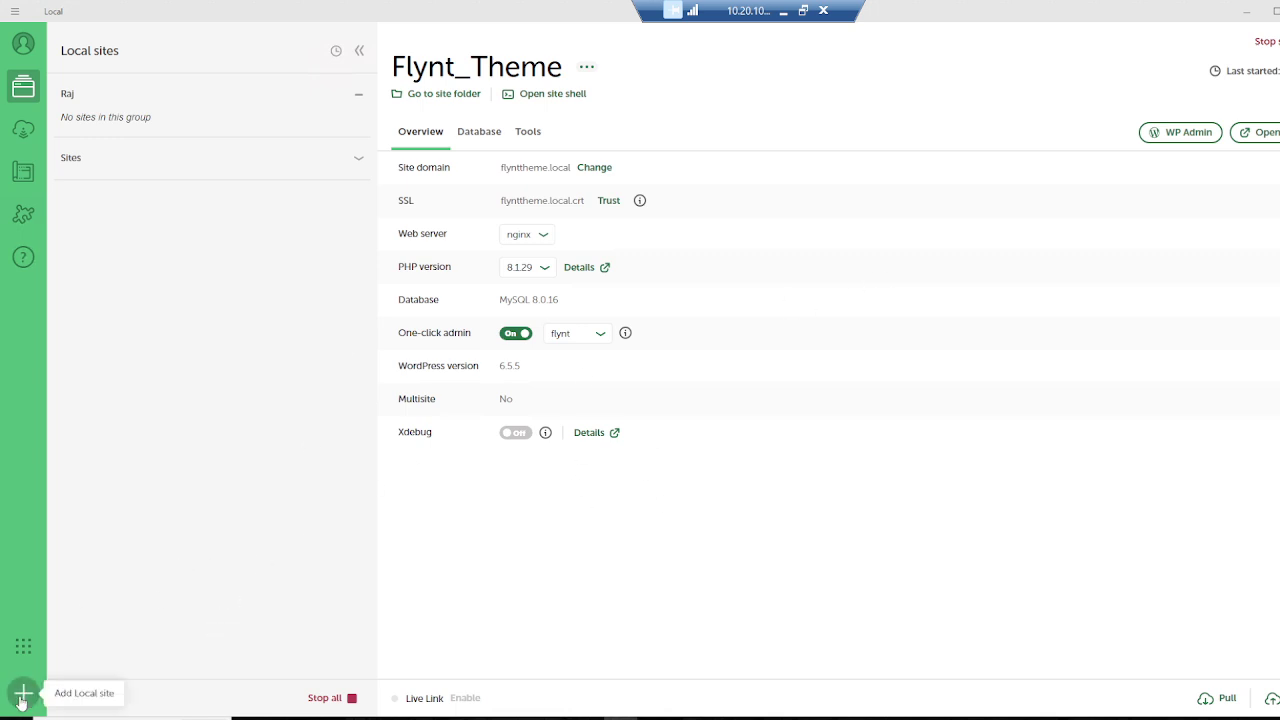
{"action": "left_click", "coordinate": [21, 697]}
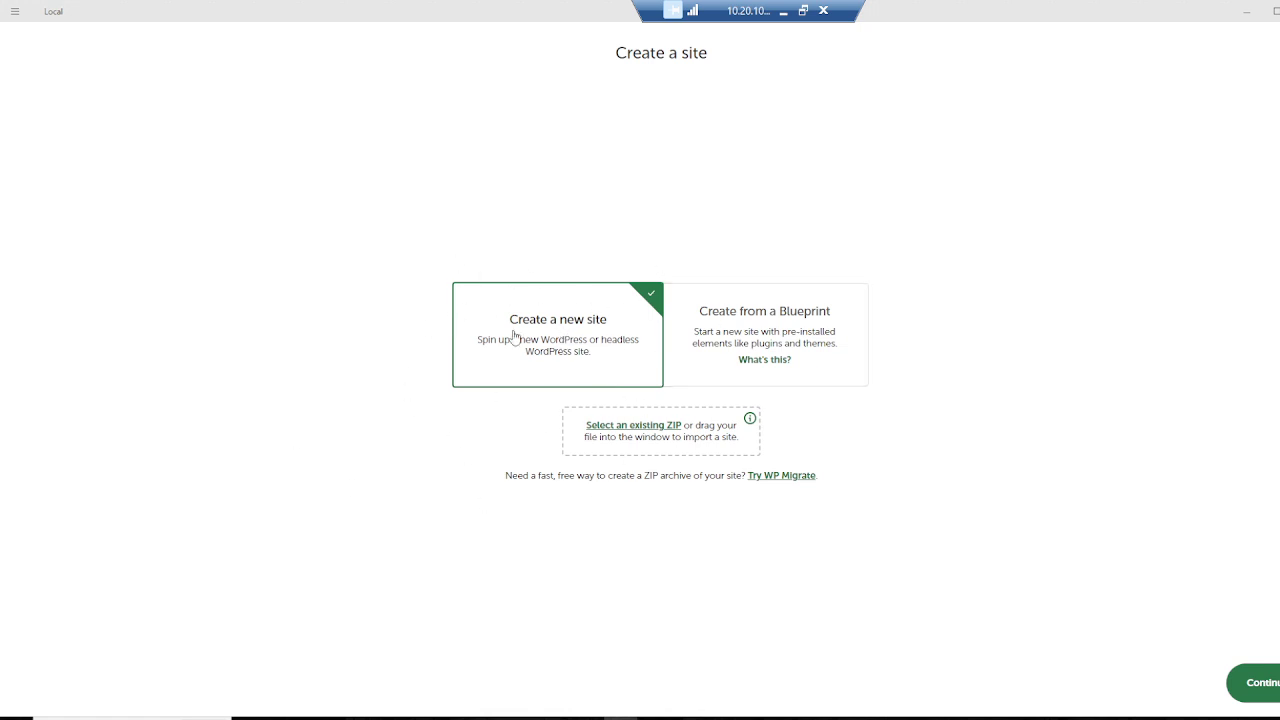
{"action": "left_click", "coordinate": [1263, 681]}
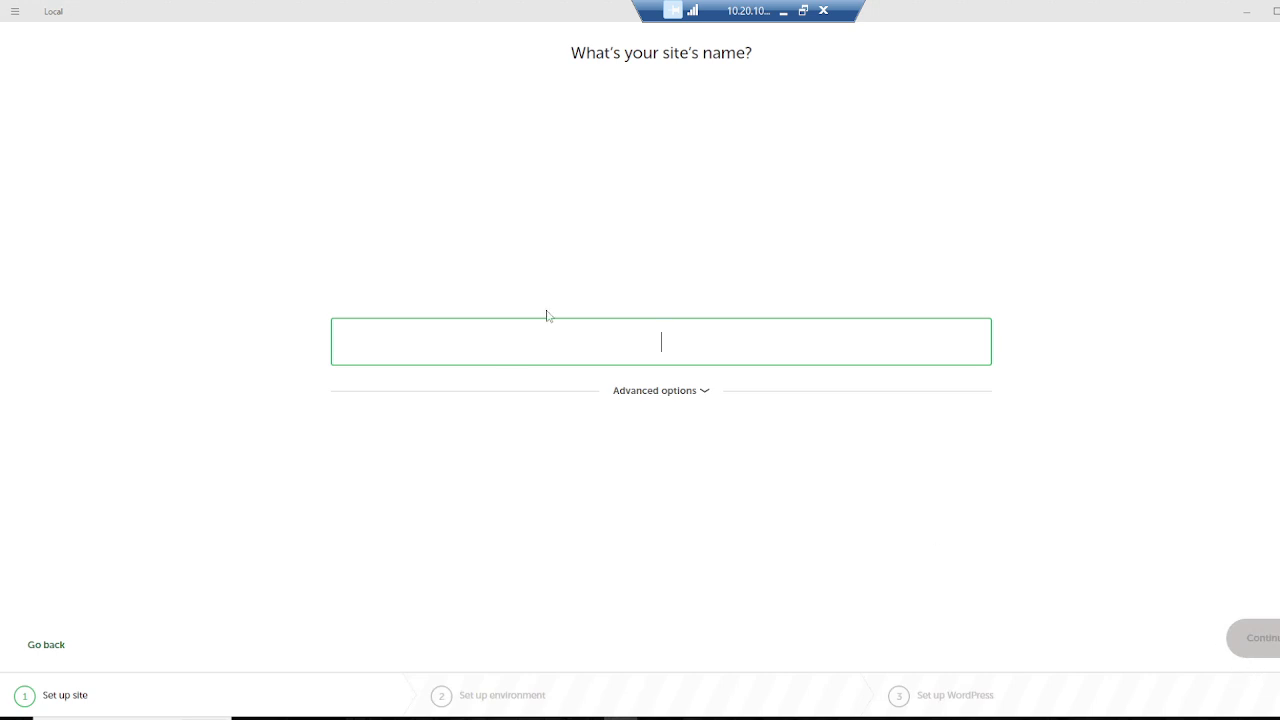
Step: Name the site Flynt_WP_Theme, check its advanced domain options, and continue to the environment step
{"action": "type", "text": "Flynt"}
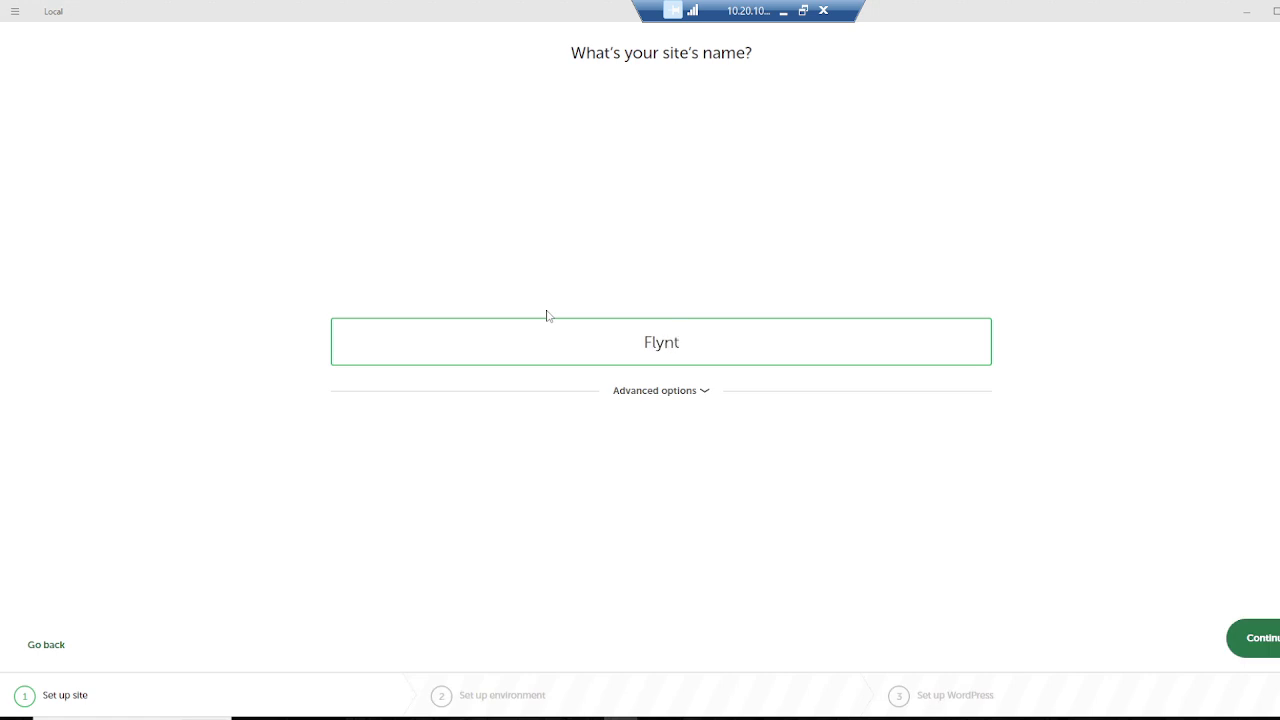
{"action": "type", "text": "_WP_Theme"}
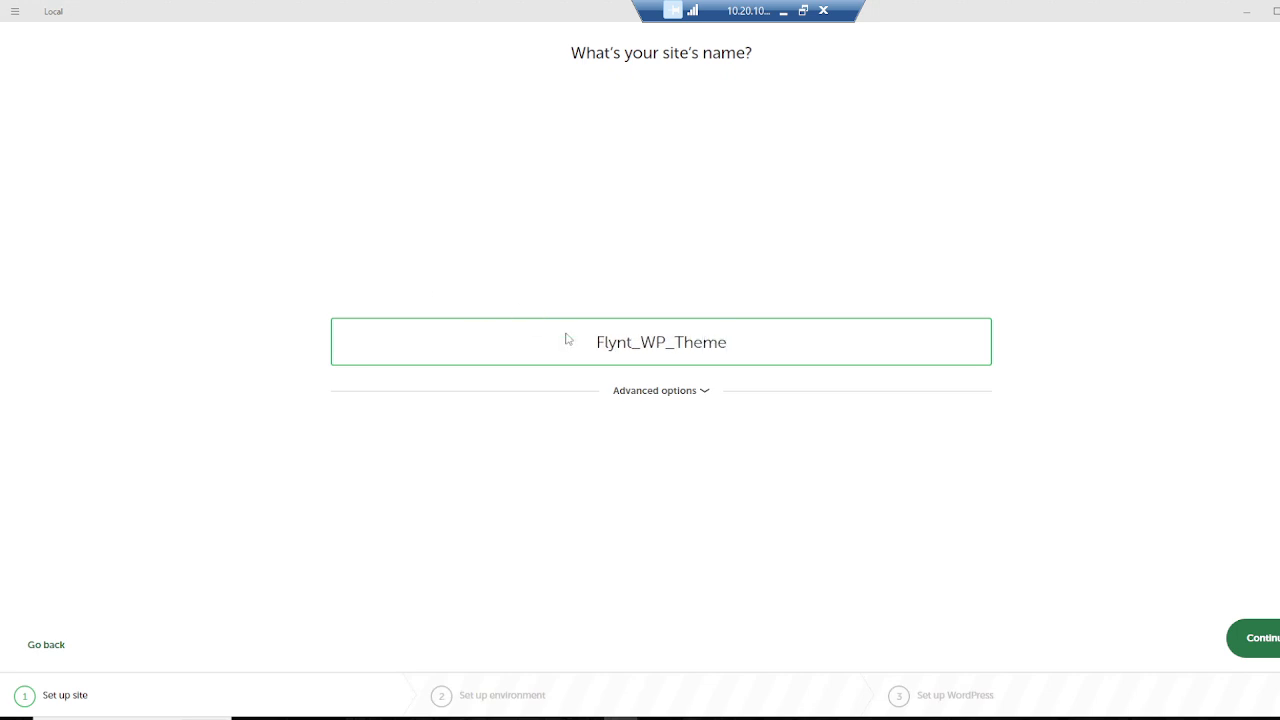
{"action": "left_click", "coordinate": [643, 391]}
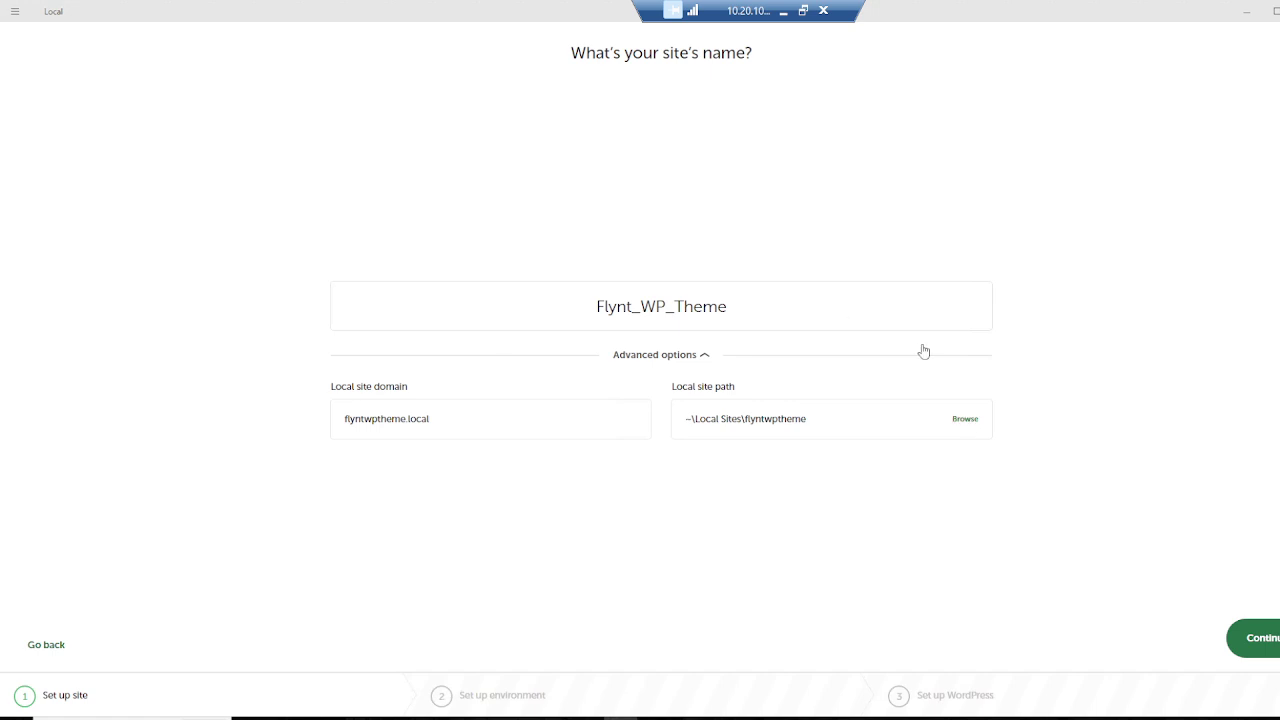
{"action": "left_click", "coordinate": [1253, 641]}
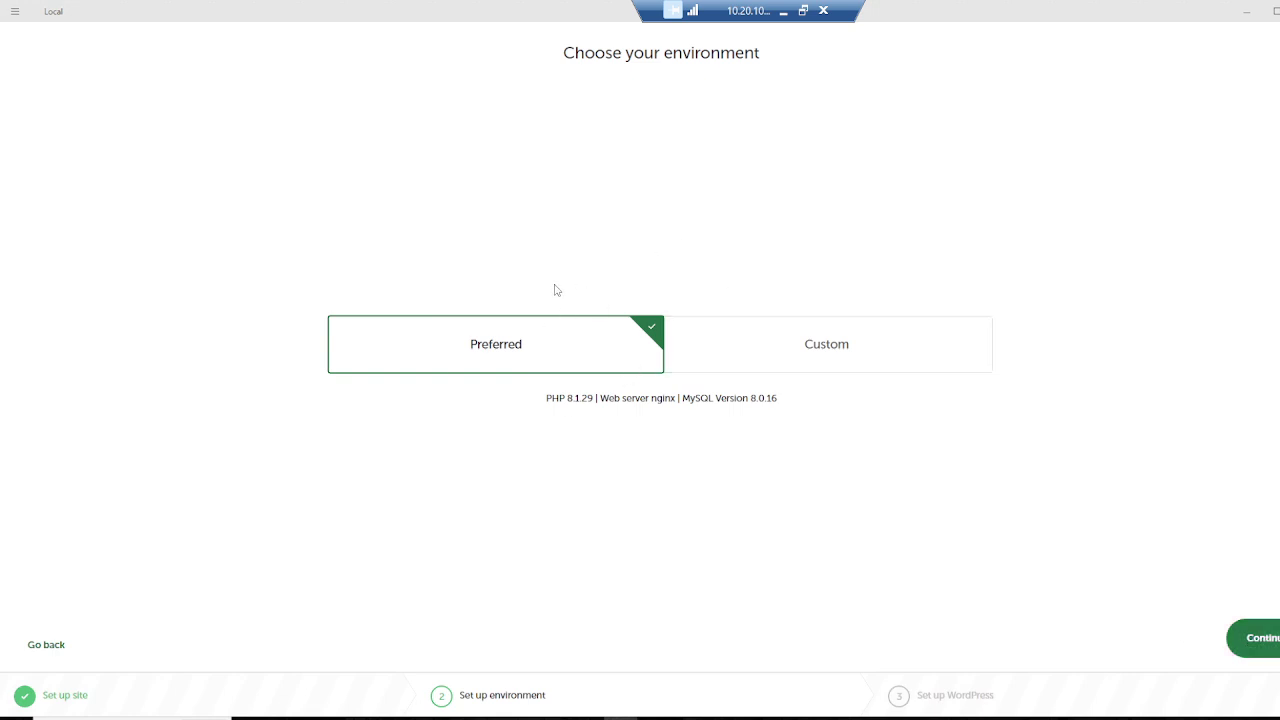
Step: Look at the Custom environment's database versions, then keep Preferred (PHP 8.1.29, nginx, MySQL 8.0.16)
{"action": "left_click", "coordinate": [784, 346]}
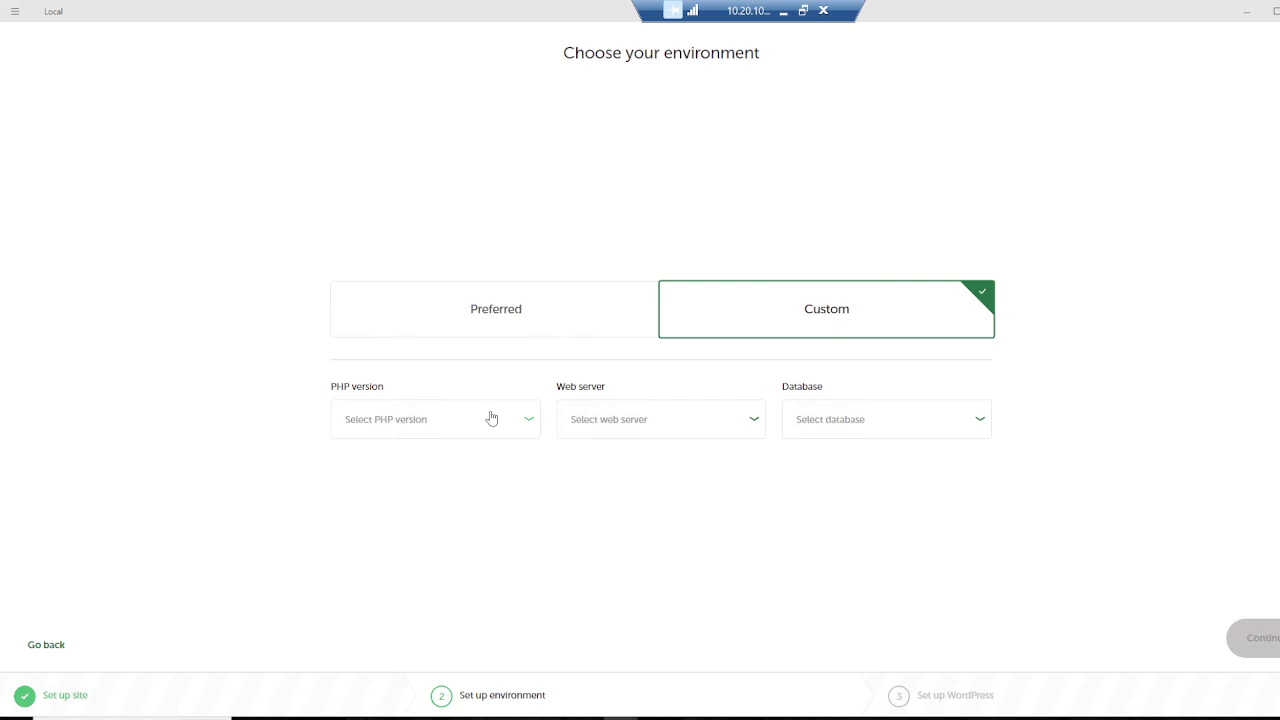
{"action": "left_click", "coordinate": [897, 418]}
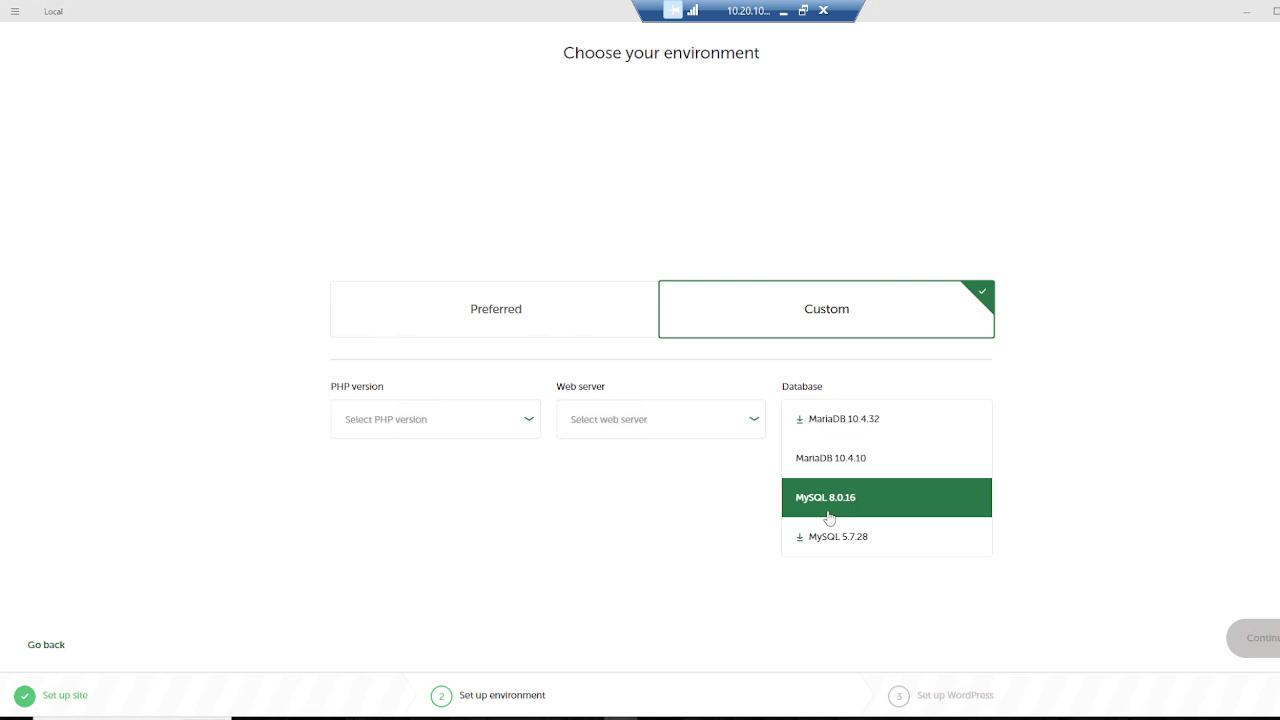
{"action": "left_click", "coordinate": [663, 494]}
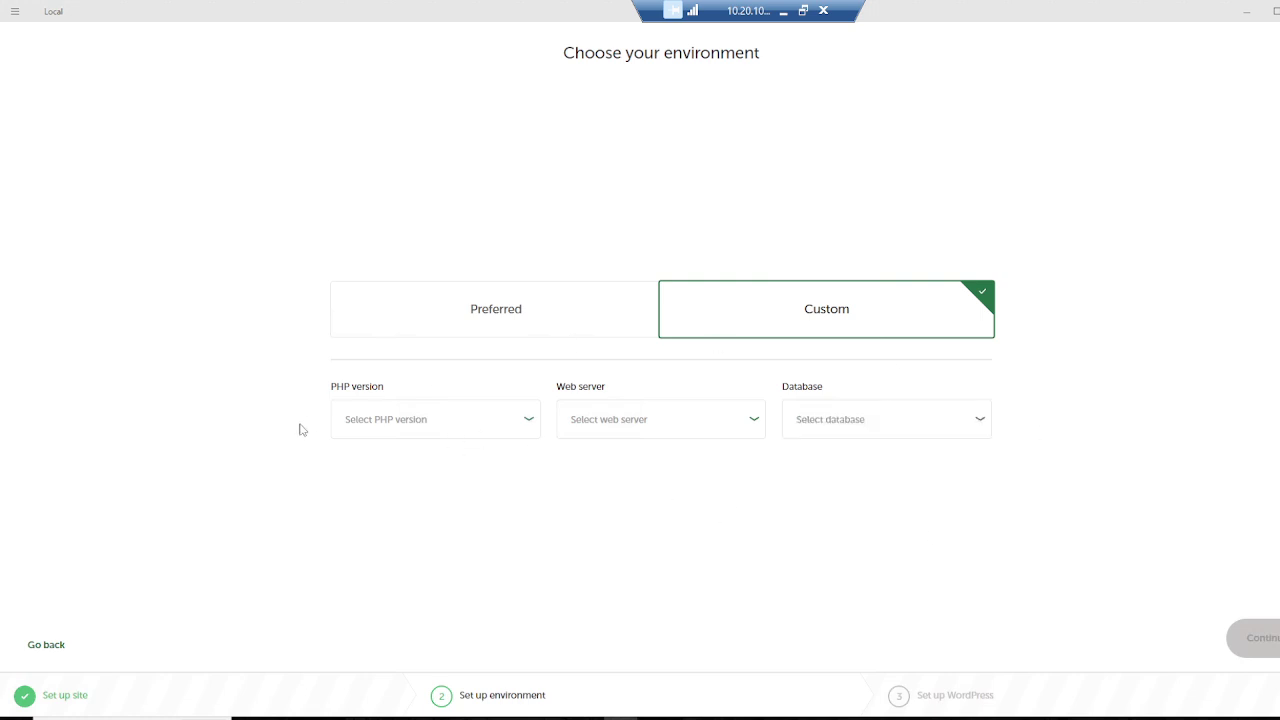
{"action": "left_click", "coordinate": [505, 313]}
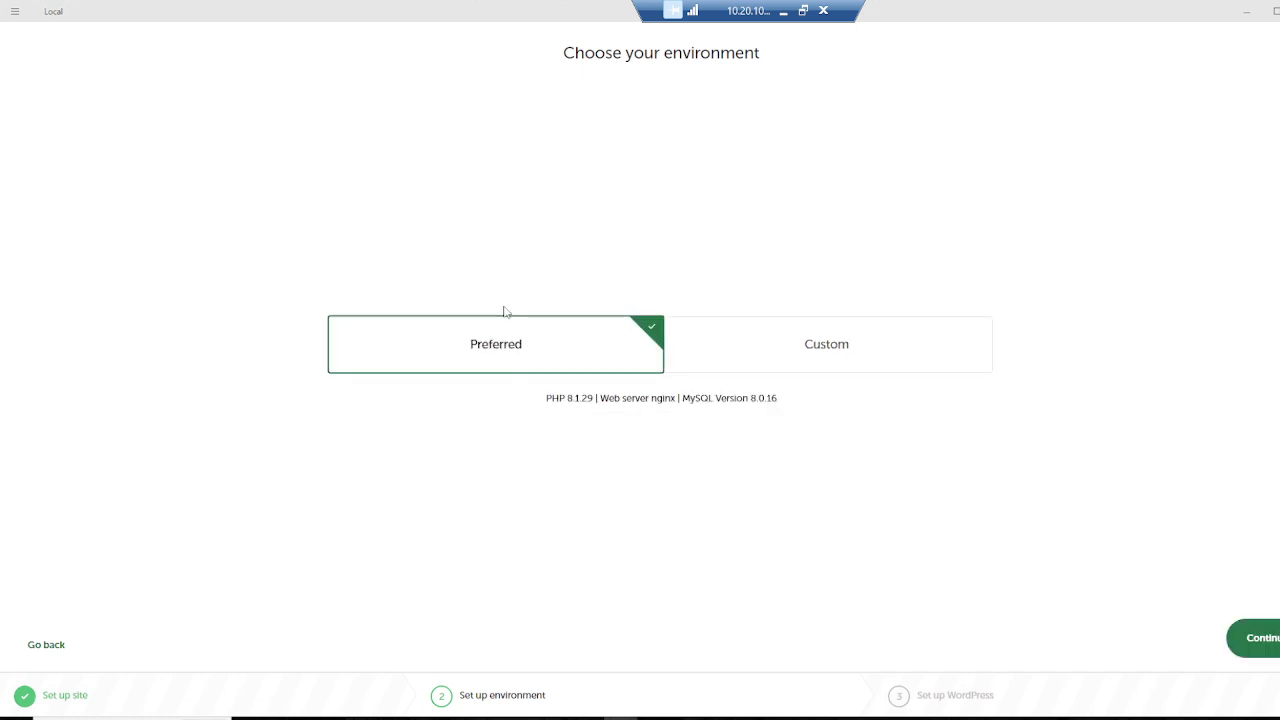
{"action": "left_click", "coordinate": [1245, 636]}
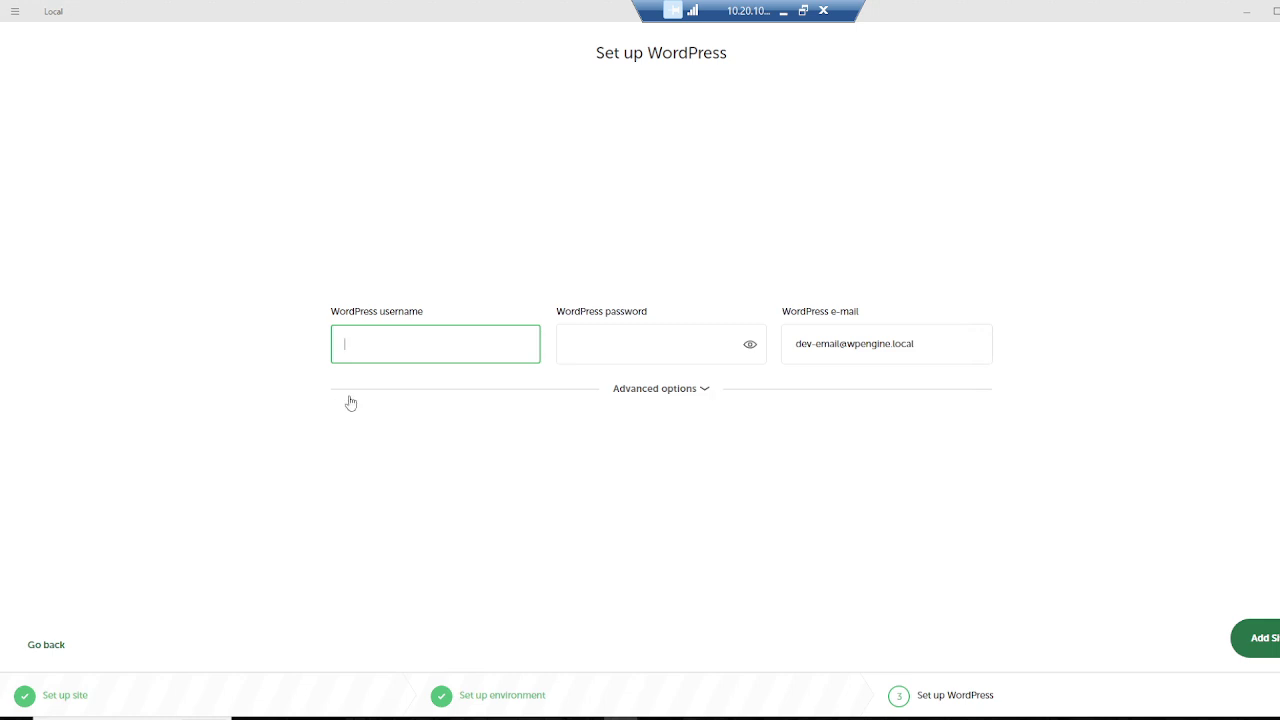
Step: Enter the WordPress admin username and password, show the password, and add the site
{"action": "type", "text": "flynt"}
{"action": "left_click", "coordinate": [570, 344]}
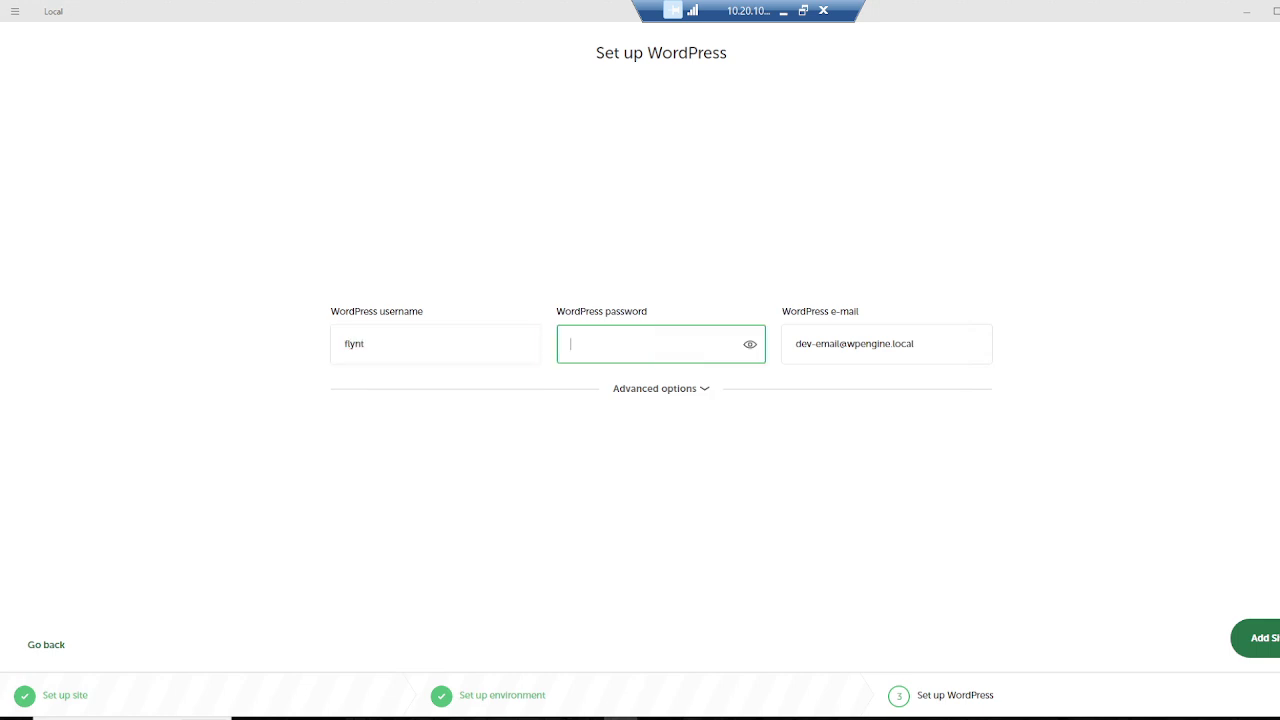
{"action": "type", "text": "flynt123"}
{"action": "left_click", "coordinate": [750, 345]}
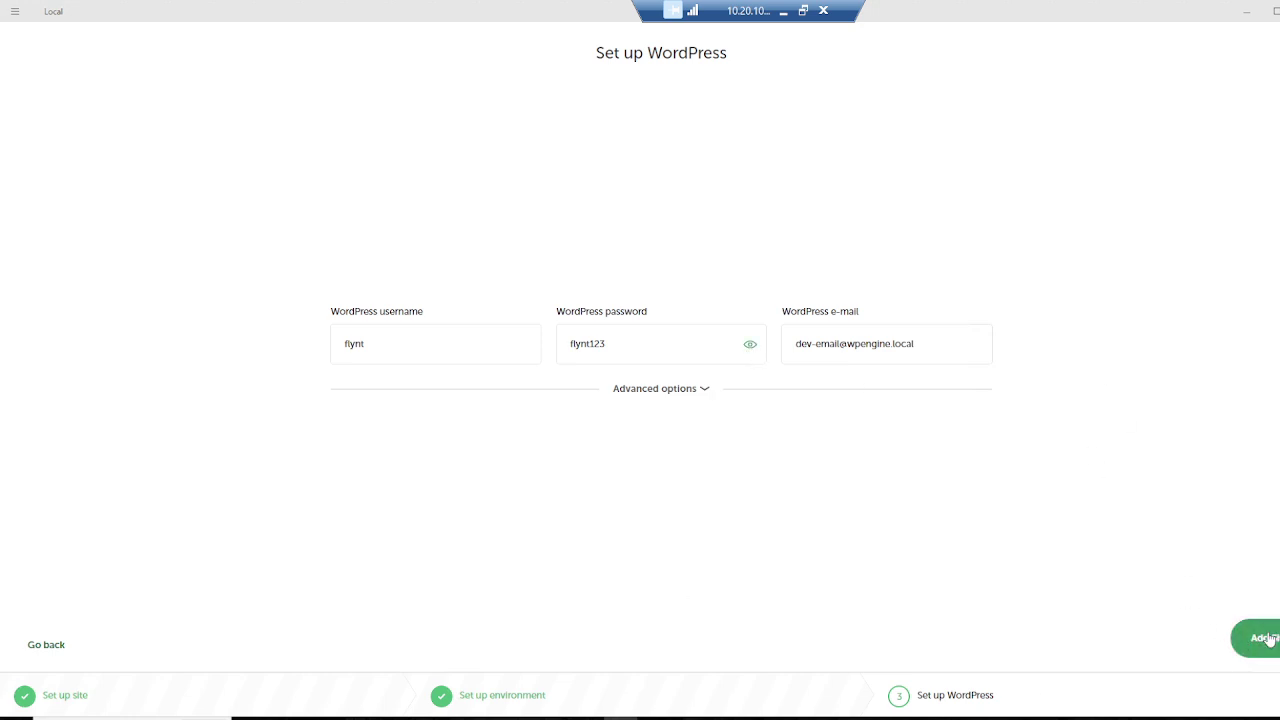
{"action": "left_click", "coordinate": [1245, 640]}
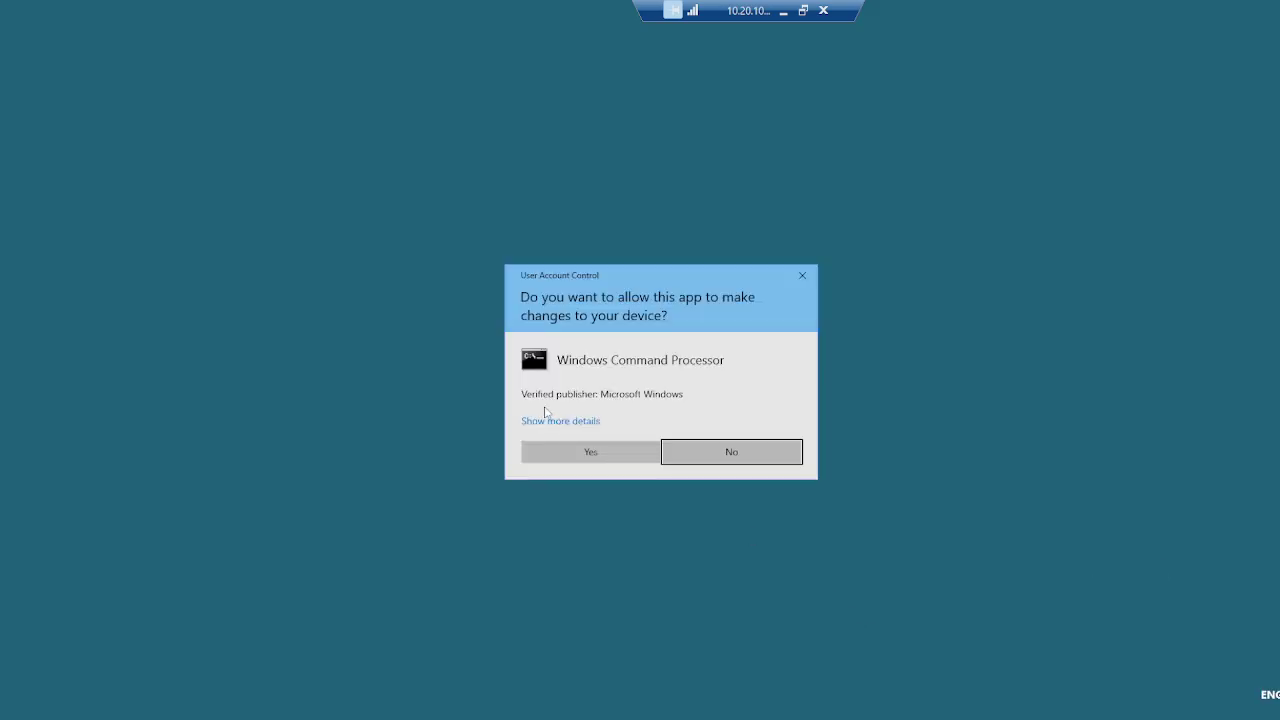
Step: Approve the User Account Control prompt so Local can keep setting up the site
{"action": "left_click", "coordinate": [588, 452]}
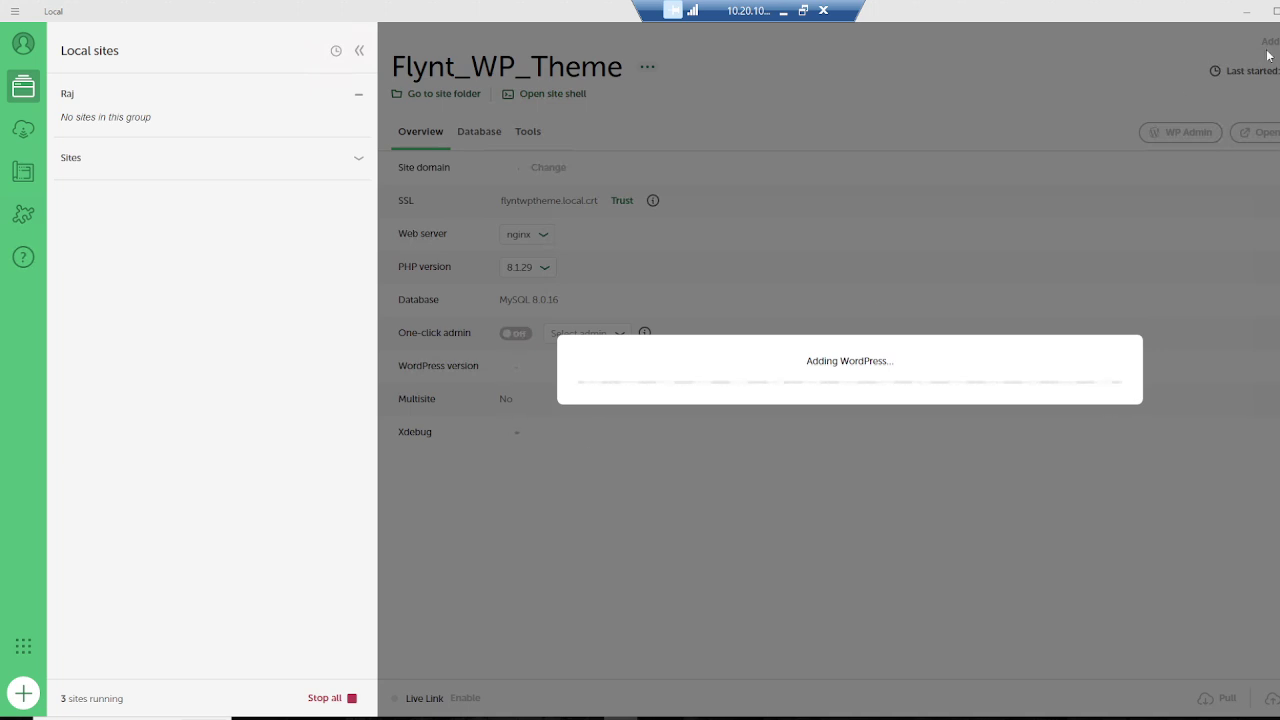
Step: Search 'flynt wp', reach the flyntwp/flynt GitHub repo via Download Flynt, and view its Code options
{"action": "left_click", "coordinate": [755, 718]}
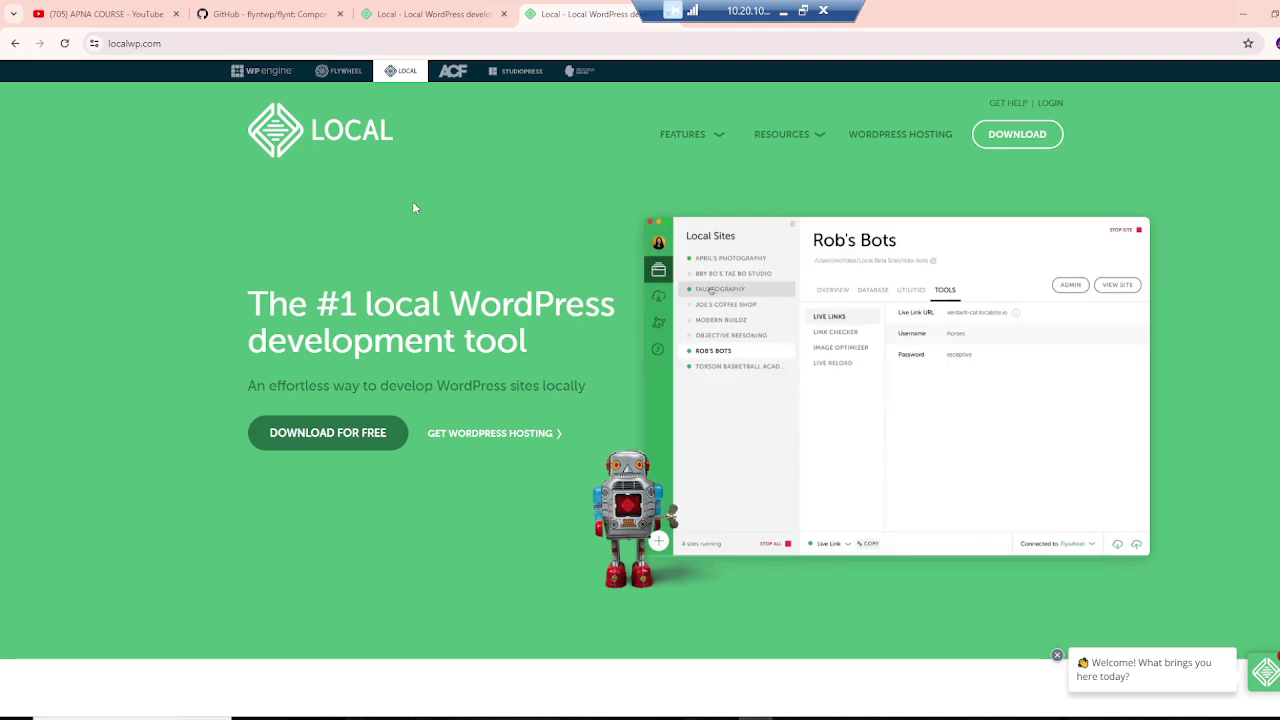
{"action": "left_click", "coordinate": [300, 14]}
{"action": "scroll", "coordinate": [415, 277], "scroll_direction": "up", "scroll_amount": 15}
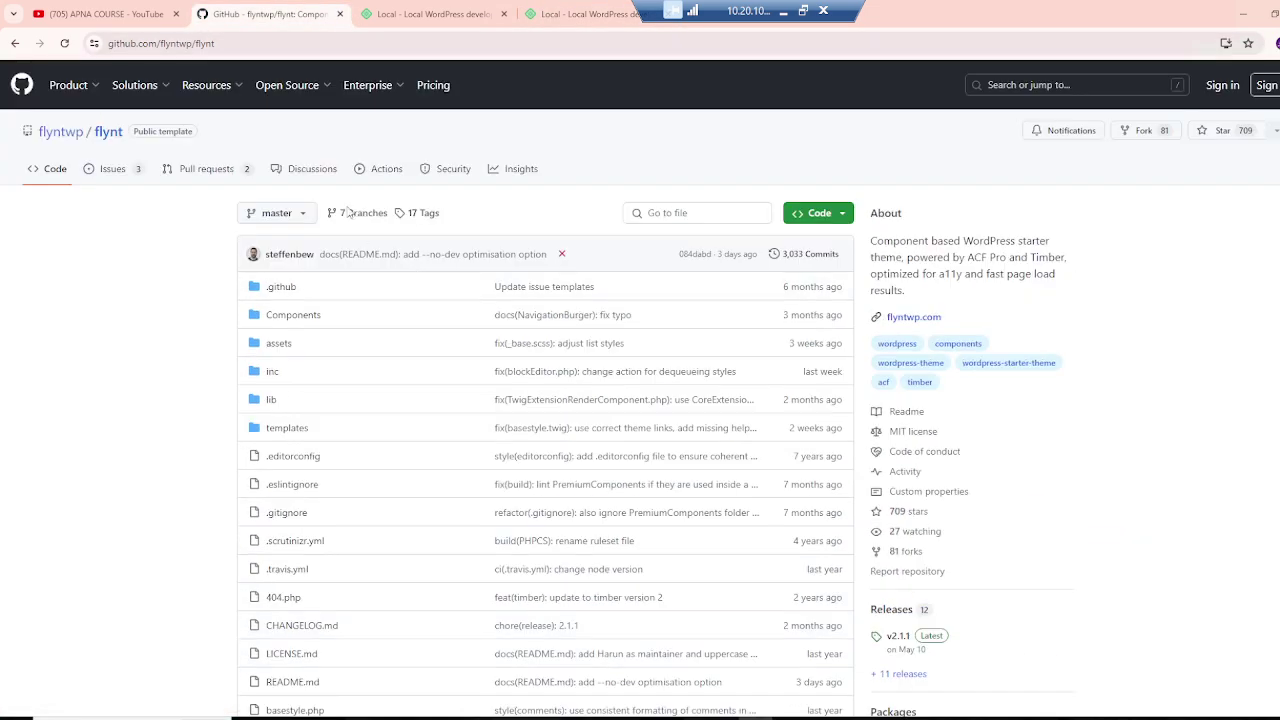
{"action": "key", "text": "ctrl+t"}
{"action": "type", "text": "flynt wp"}
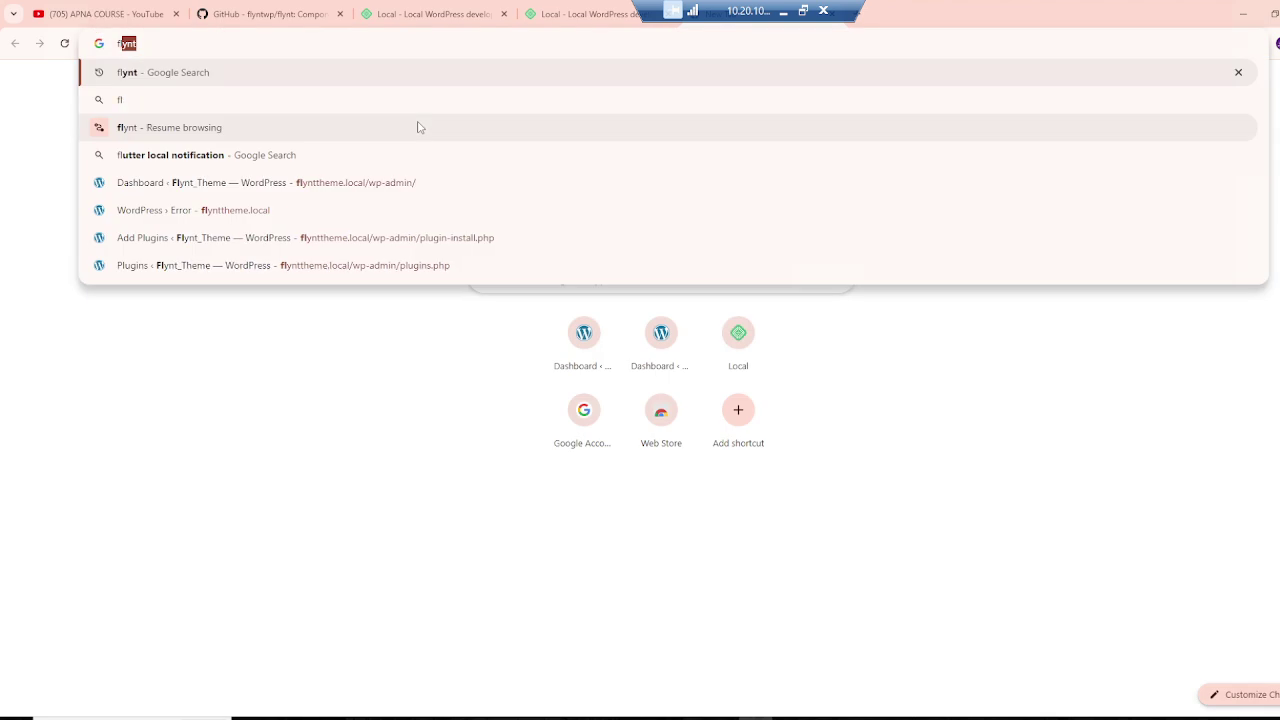
{"action": "key", "text": "Return"}
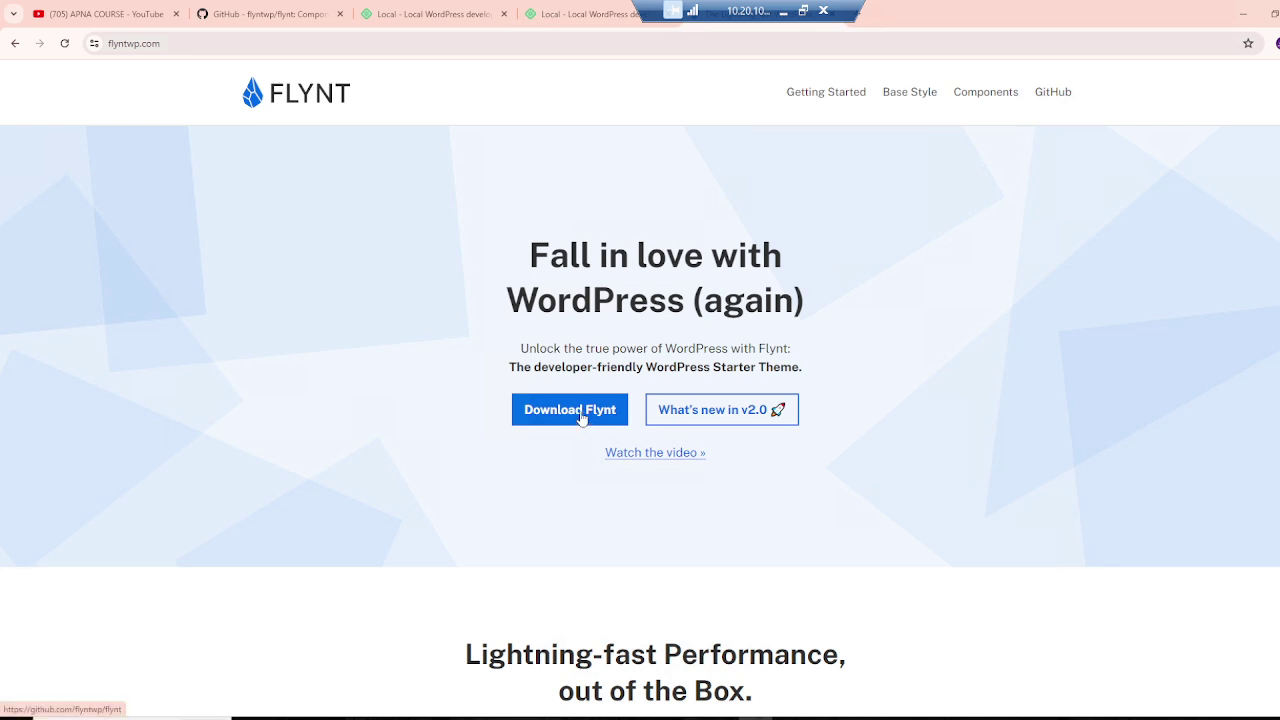
{"action": "left_click", "coordinate": [582, 416]}
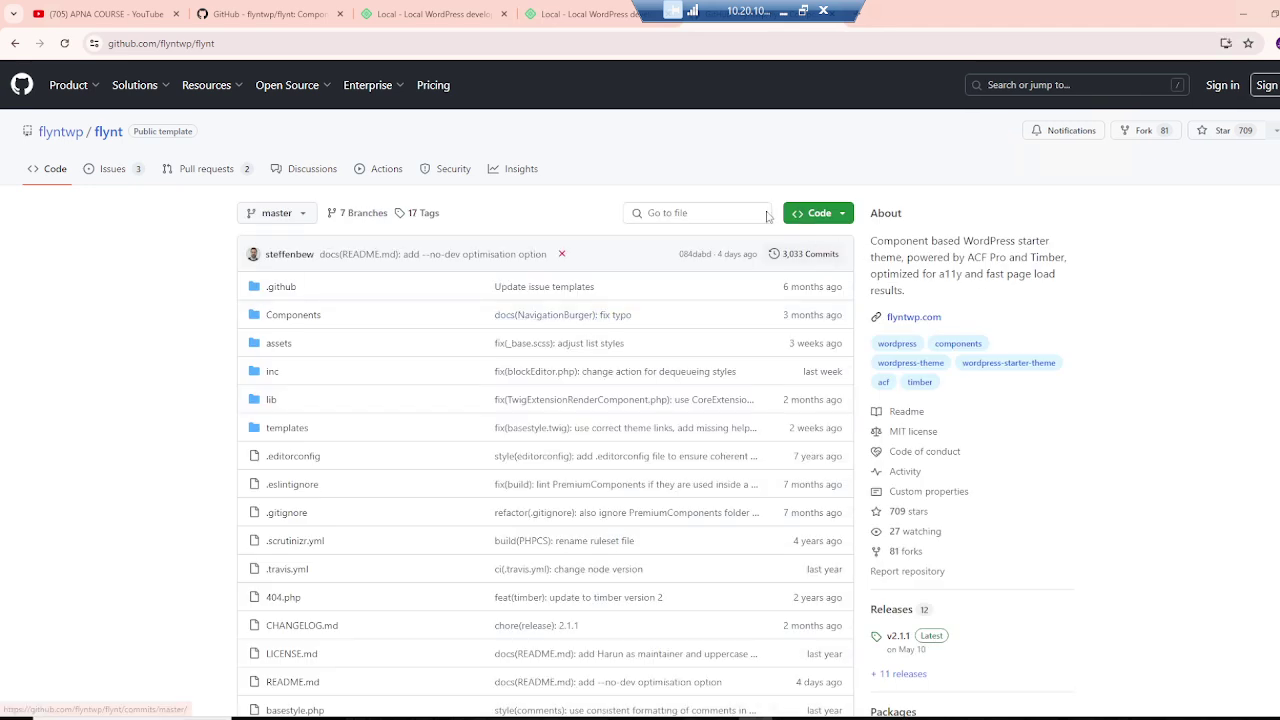
{"action": "left_click", "coordinate": [817, 212]}
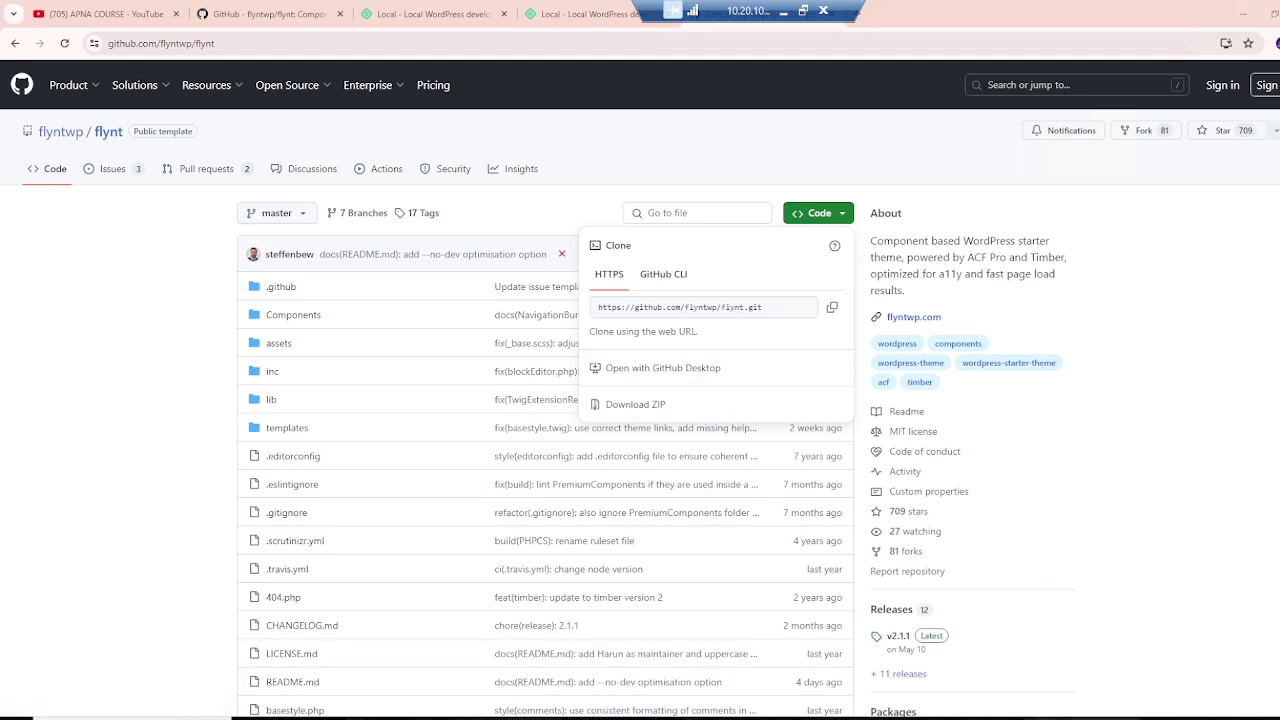
{"action": "left_click", "coordinate": [600, 716]}
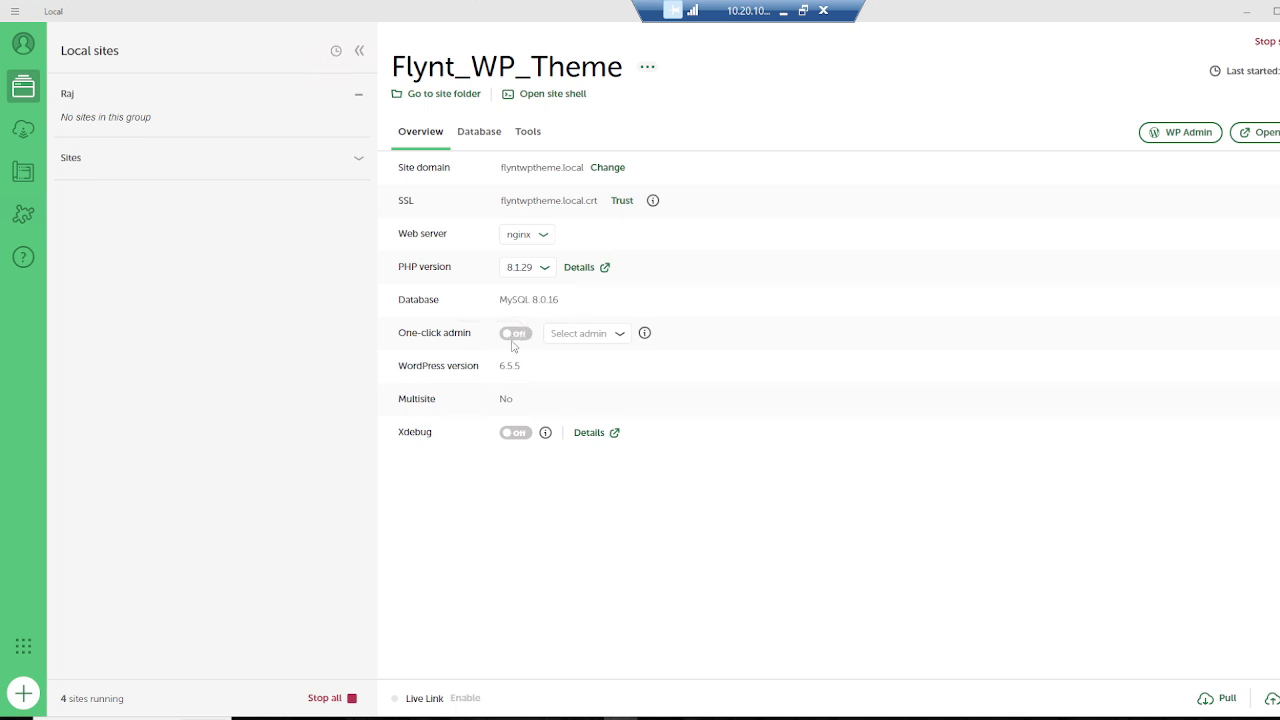
Step: Enable one-click admin for the site's admin user, open WP Admin, then visit the front page
{"action": "left_click", "coordinate": [520, 338]}
{"action": "left_click", "coordinate": [600, 337]}
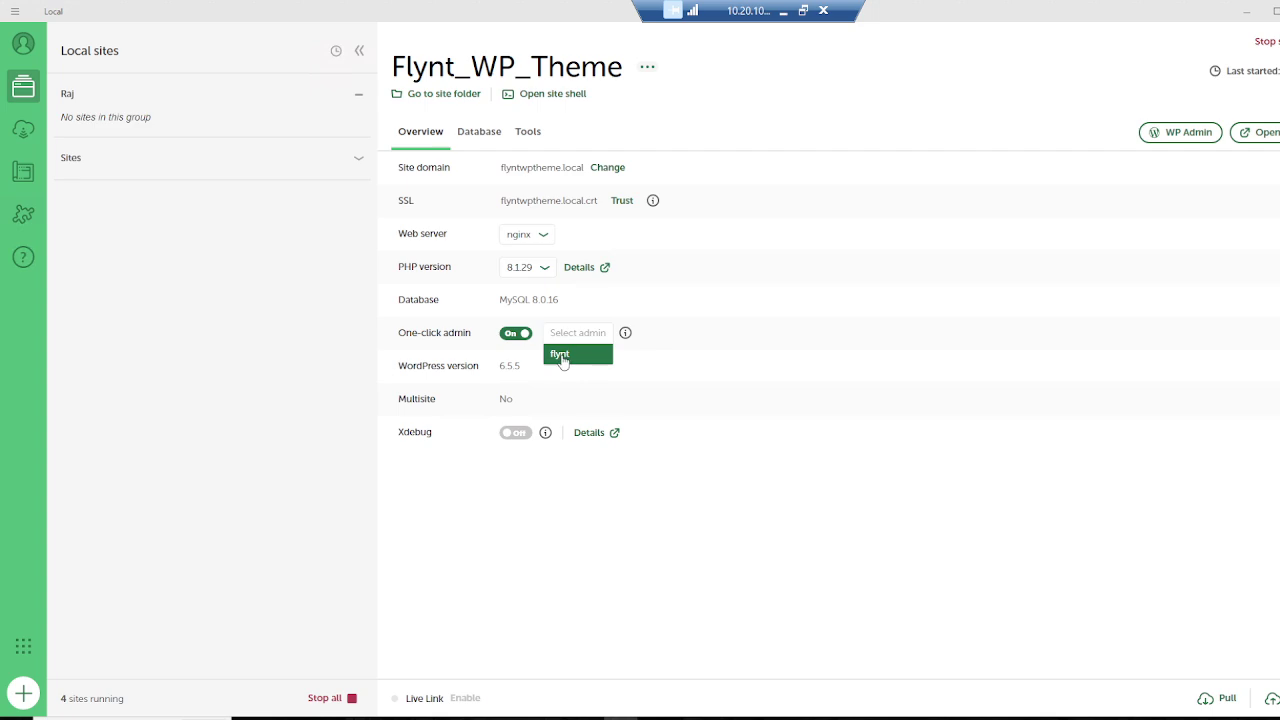
{"action": "left_click", "coordinate": [563, 357]}
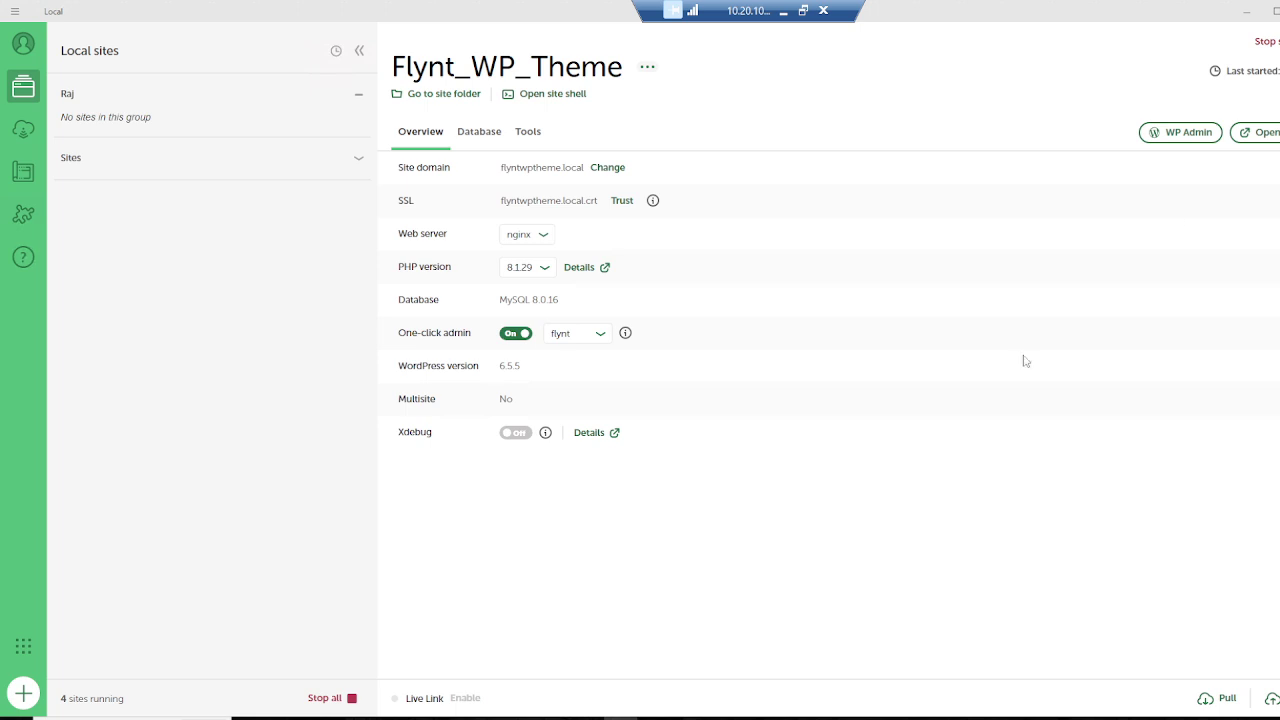
{"action": "left_click", "coordinate": [1200, 136]}
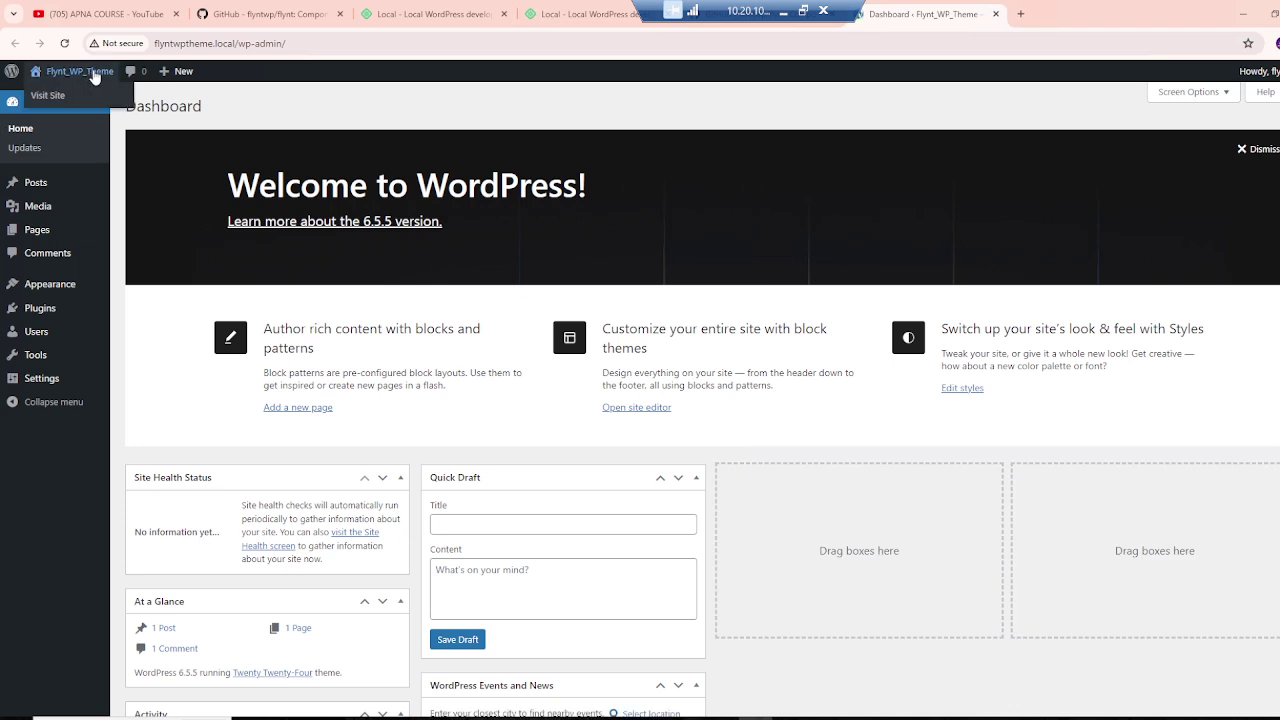
{"action": "left_click", "coordinate": [60, 96]}
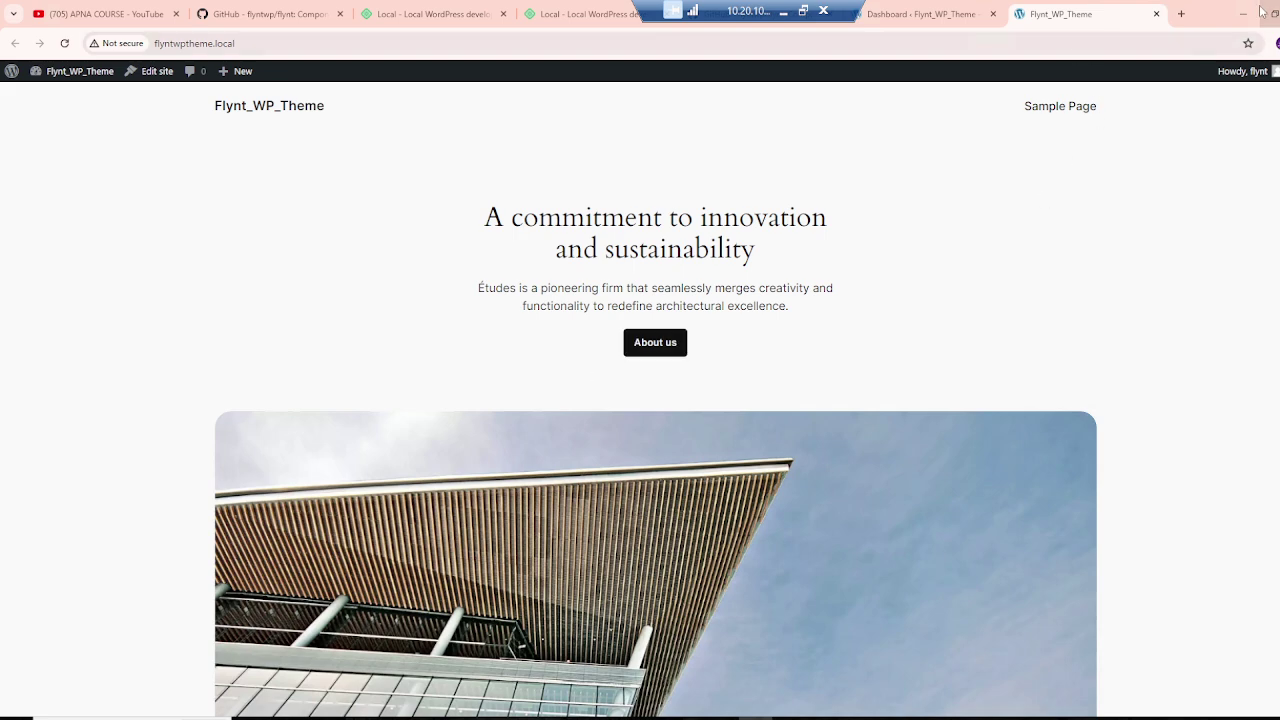
Step: Switch back to the flyntwp/flynt GitHub repository tab
{"action": "left_click", "coordinate": [298, 12]}
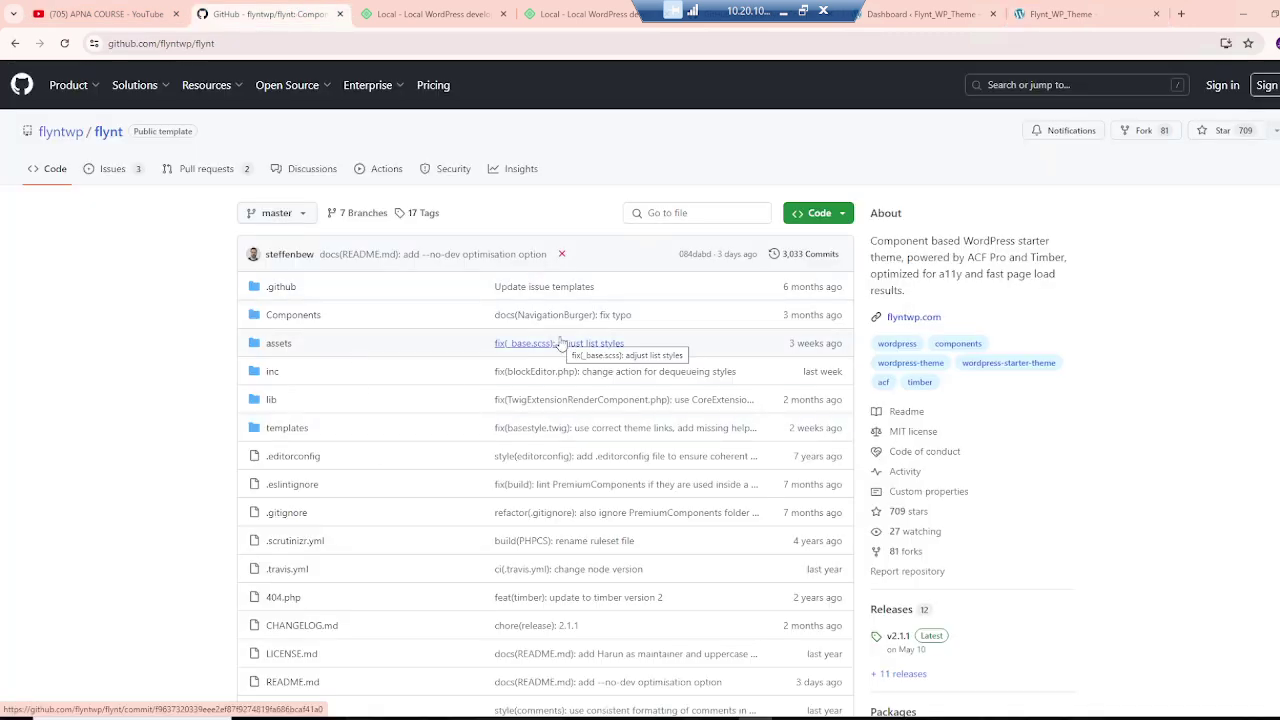
Step: Copy the flynt repository's HTTPS clone URL from GitHub and bring up the flyntwptheme site folder
{"action": "scroll", "coordinate": [560, 343], "scroll_direction": "down", "scroll_amount": 5}
{"action": "scroll", "coordinate": [560, 343], "scroll_direction": "up", "scroll_amount": 4}
{"action": "scroll", "coordinate": [560, 343], "scroll_direction": "down", "scroll_amount": 2}
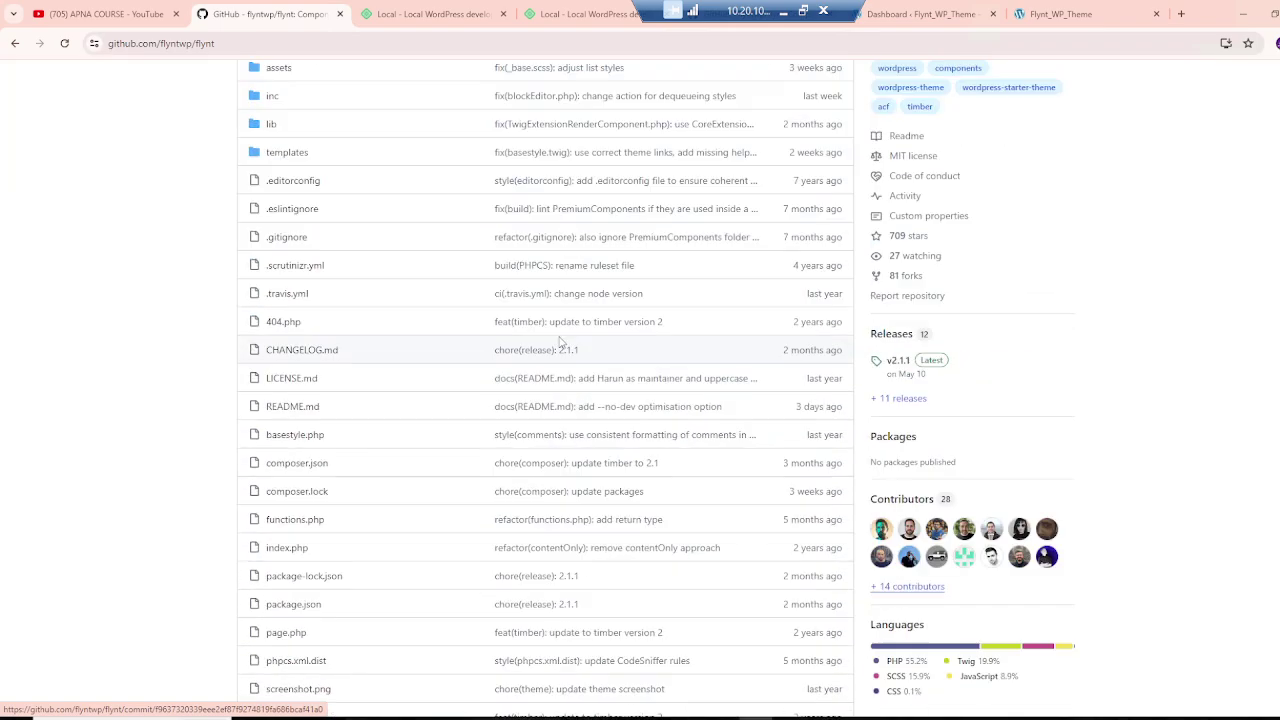
{"action": "scroll", "coordinate": [560, 343], "scroll_direction": "down", "scroll_amount": 7}
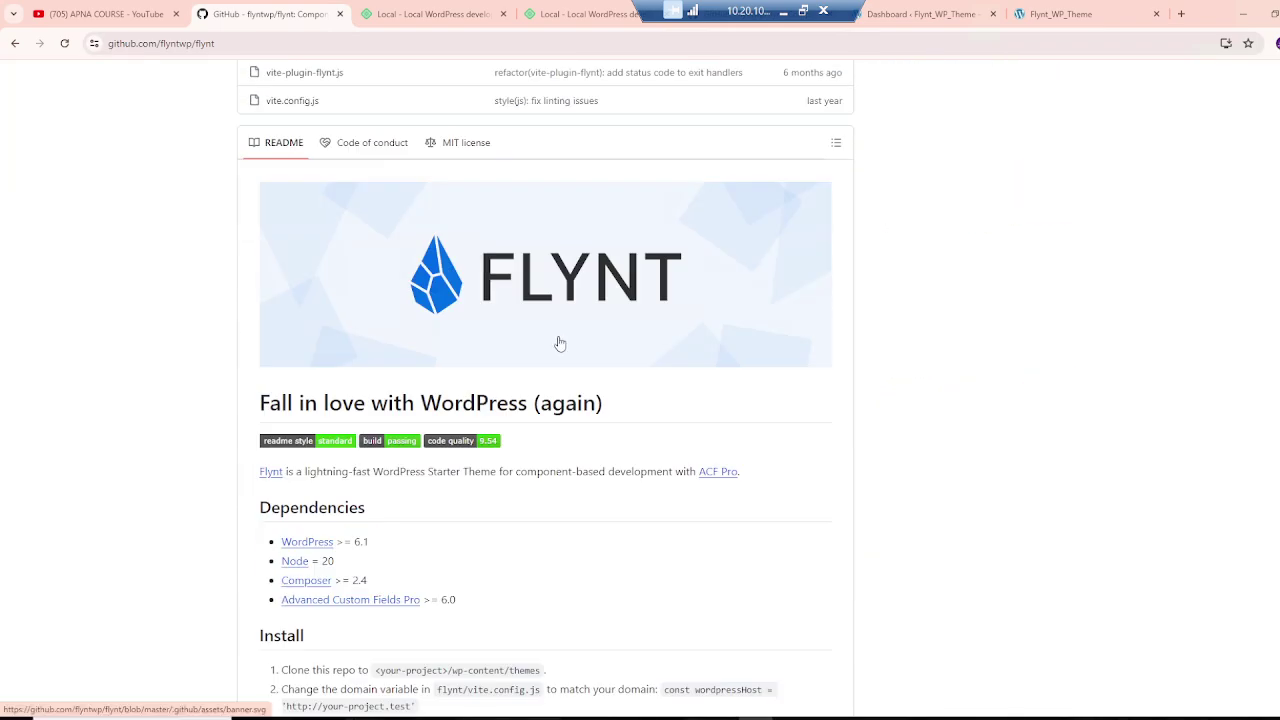
{"action": "scroll", "coordinate": [560, 343], "scroll_direction": "up", "scroll_amount": 10}
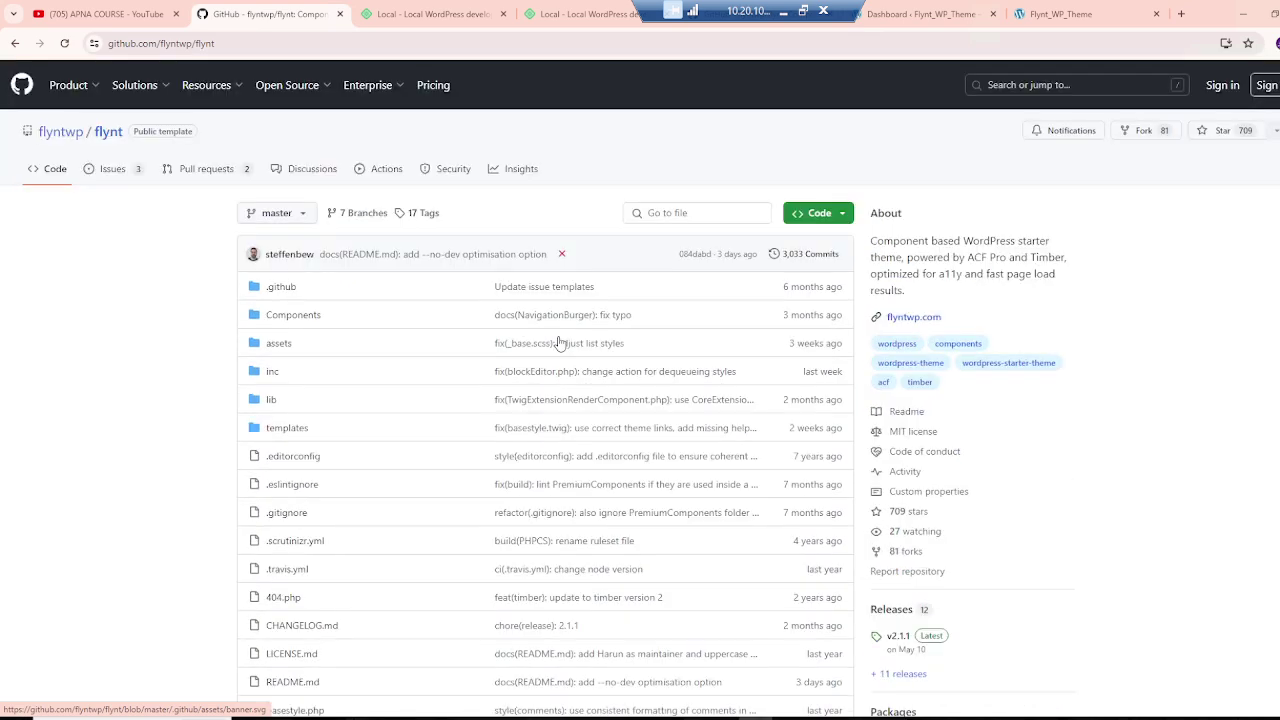
{"action": "left_click", "coordinate": [822, 214]}
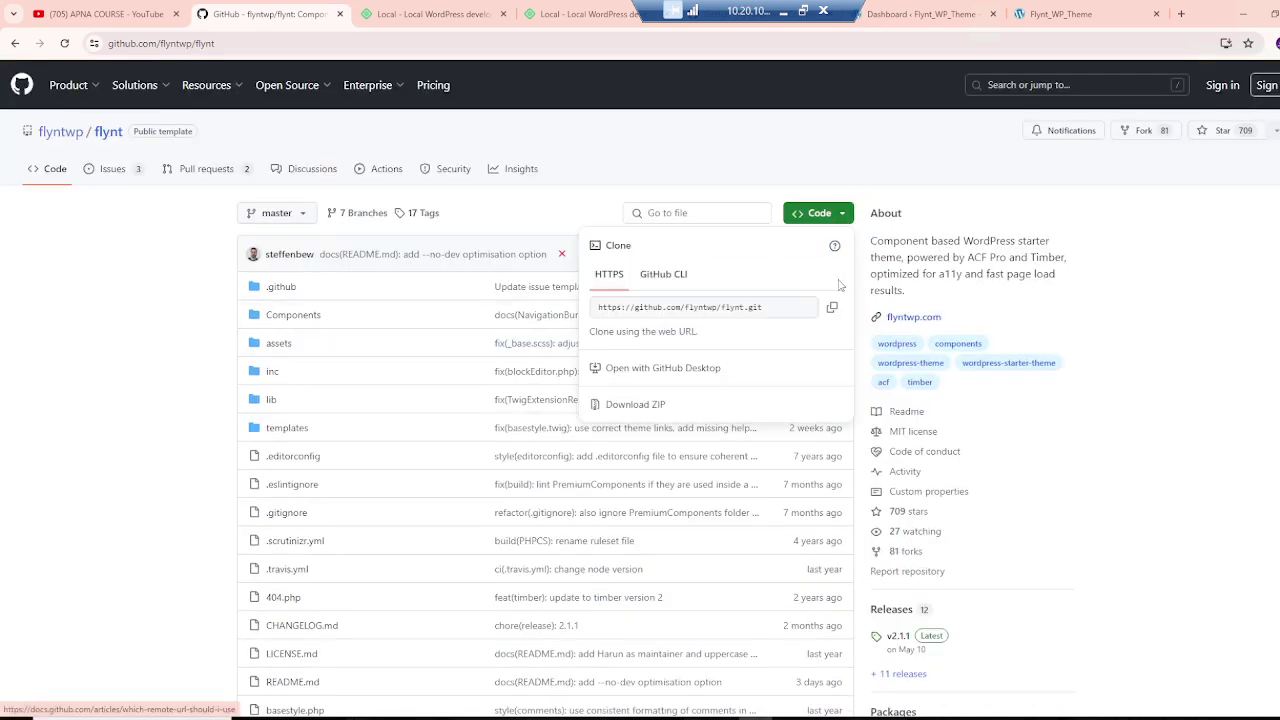
{"action": "left_click", "coordinate": [831, 307]}
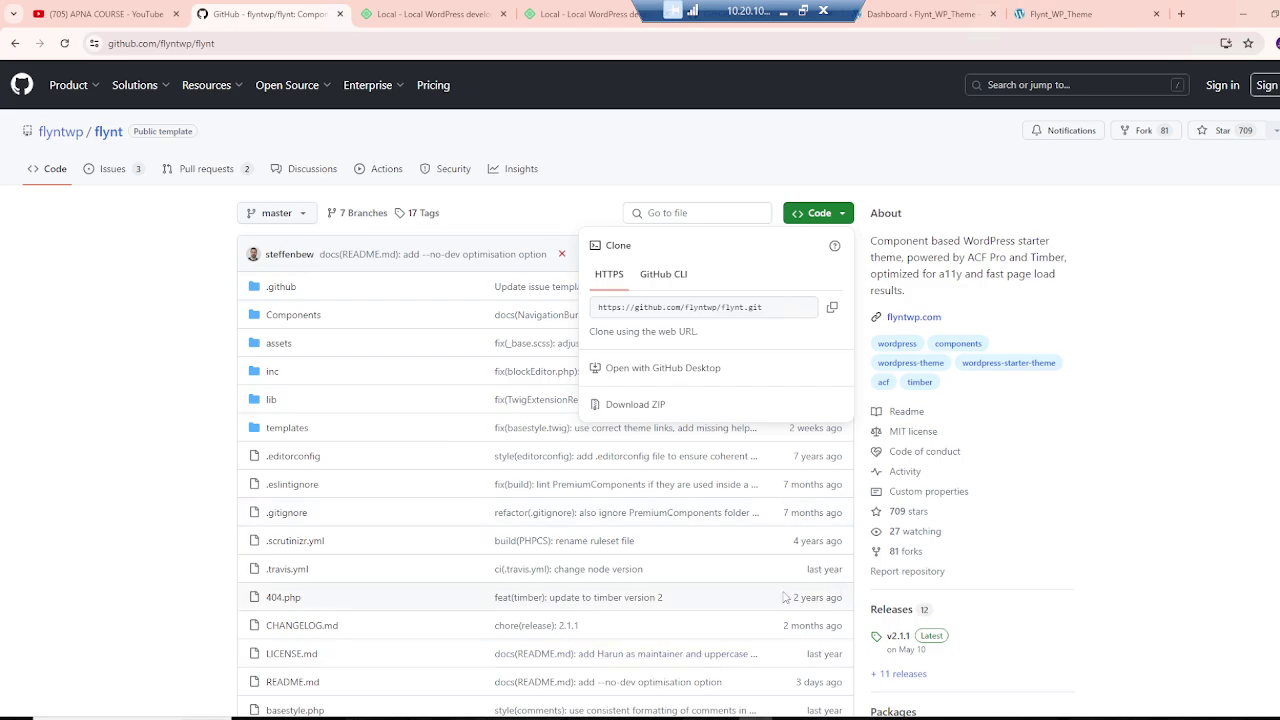
{"action": "key", "text": "alt+Tab"}
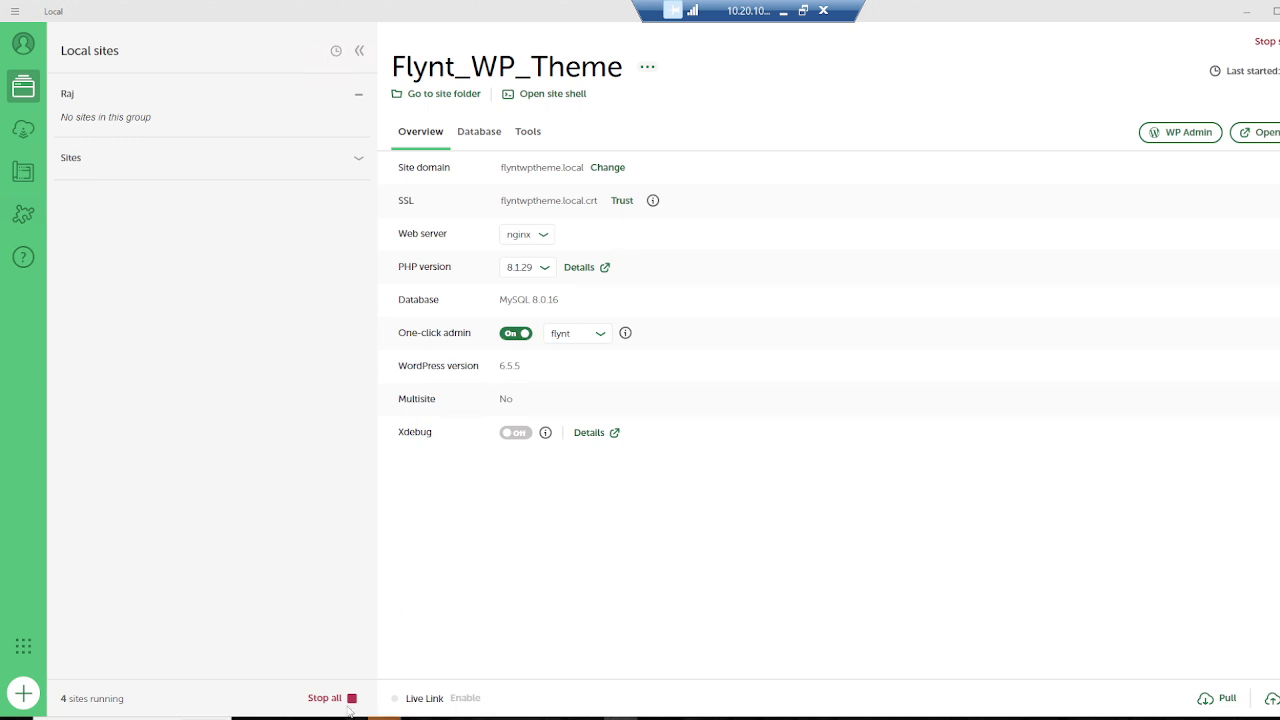
{"action": "left_click", "coordinate": [572, 666]}
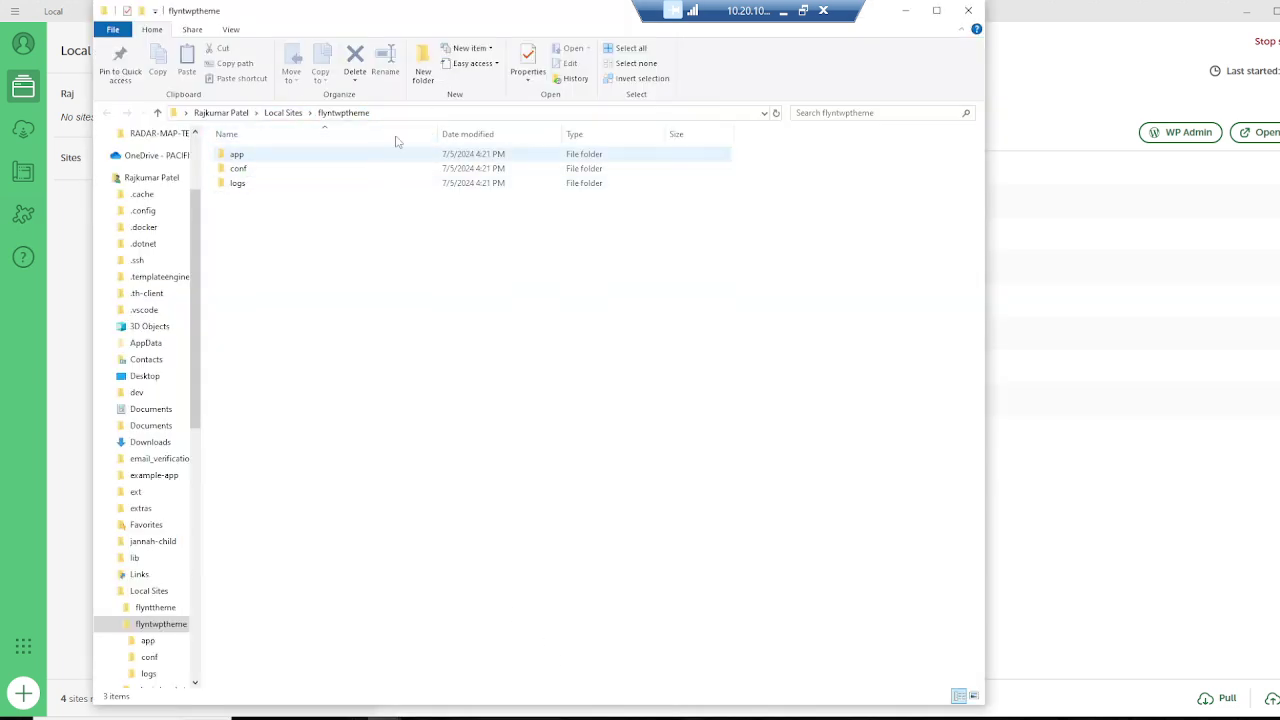
Step: Navigate the site folder to app\public\wp-content\themes and select its full path
{"action": "double_click", "coordinate": [257, 160]}
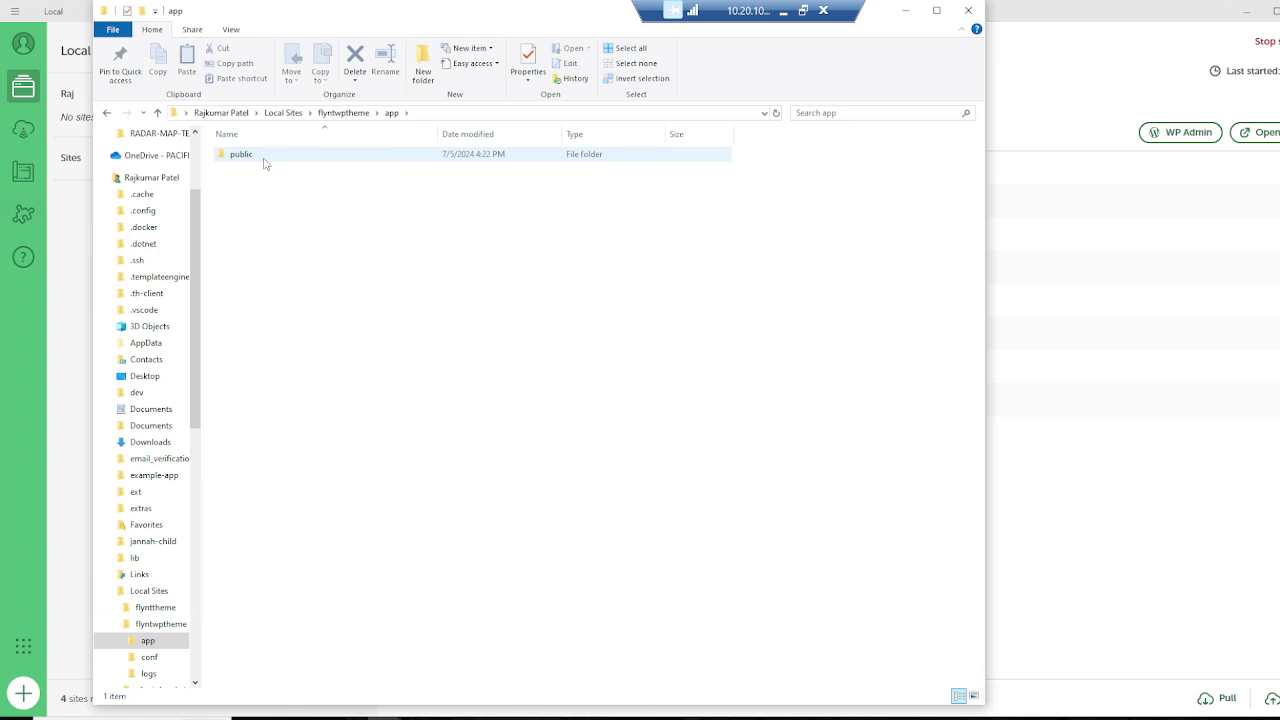
{"action": "double_click", "coordinate": [265, 160]}
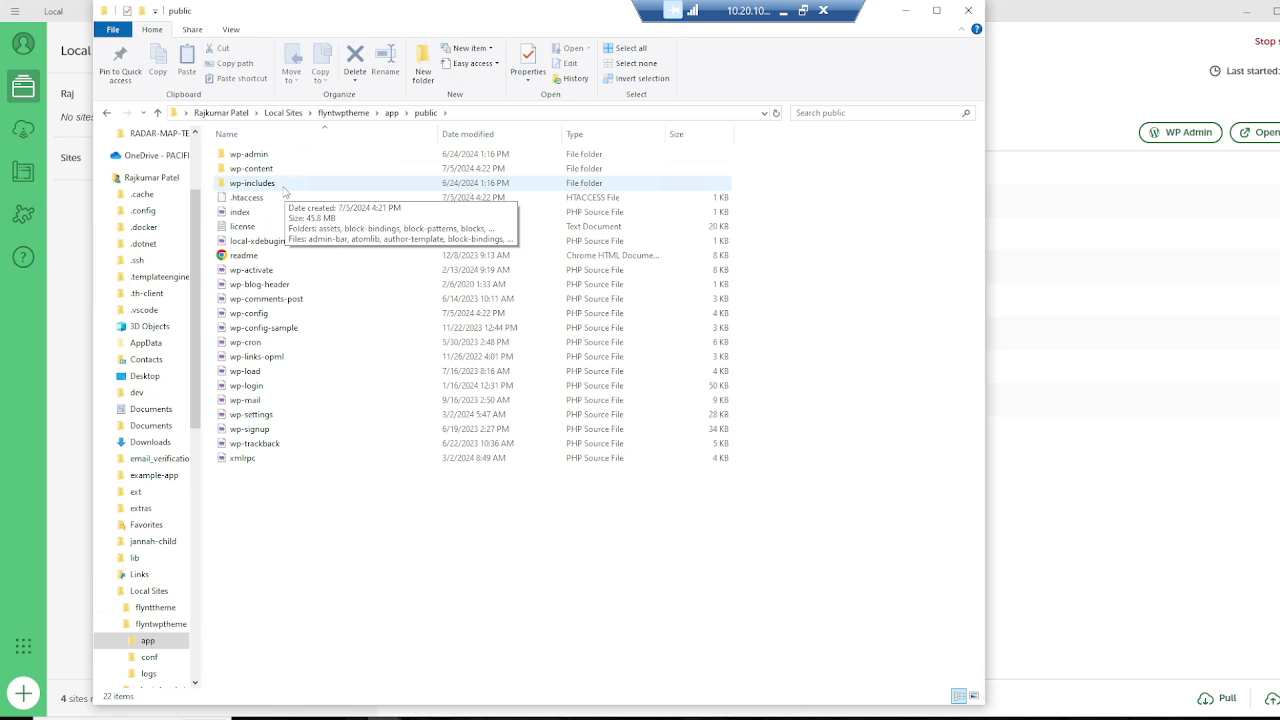
{"action": "double_click", "coordinate": [282, 186]}
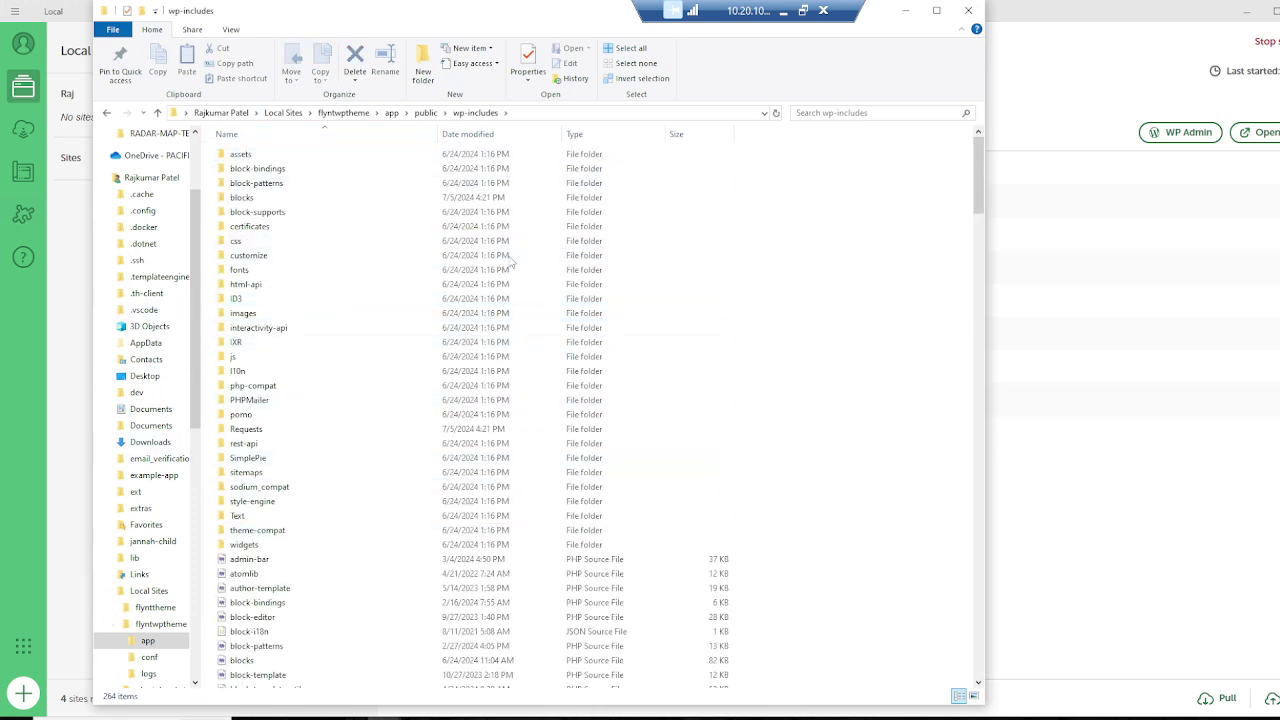
{"action": "left_click", "coordinate": [425, 113]}
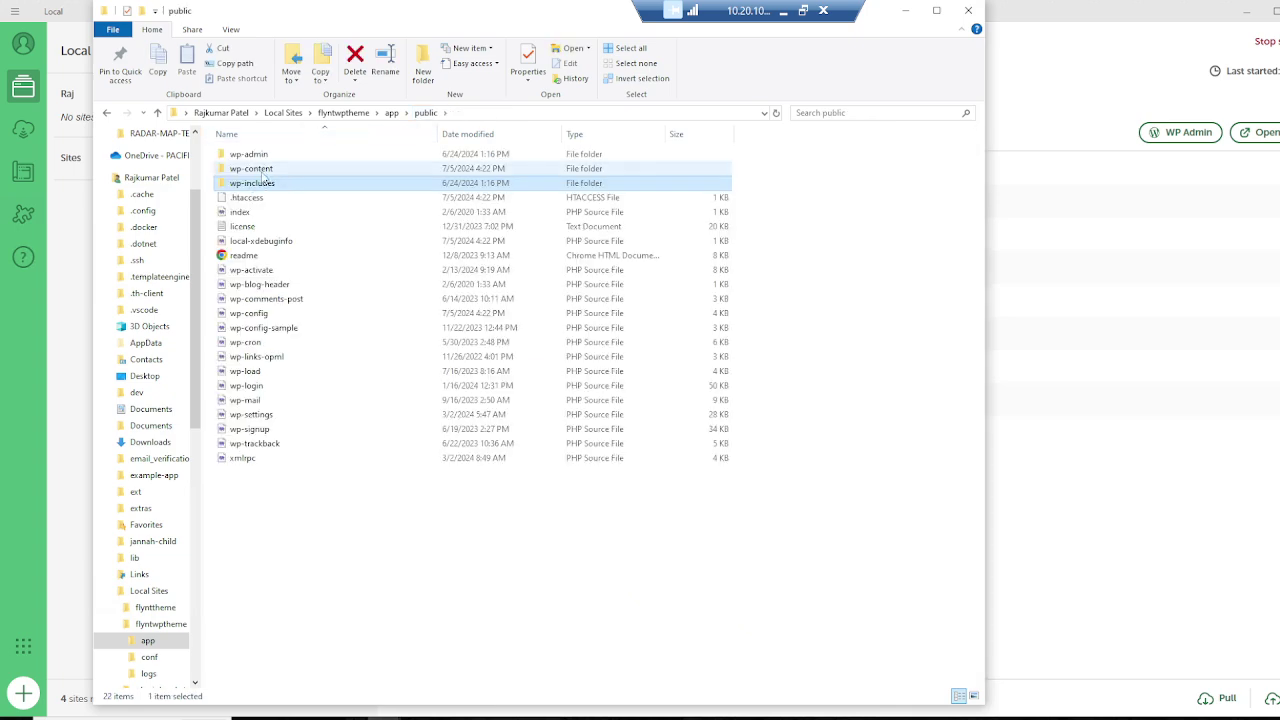
{"action": "double_click", "coordinate": [255, 169]}
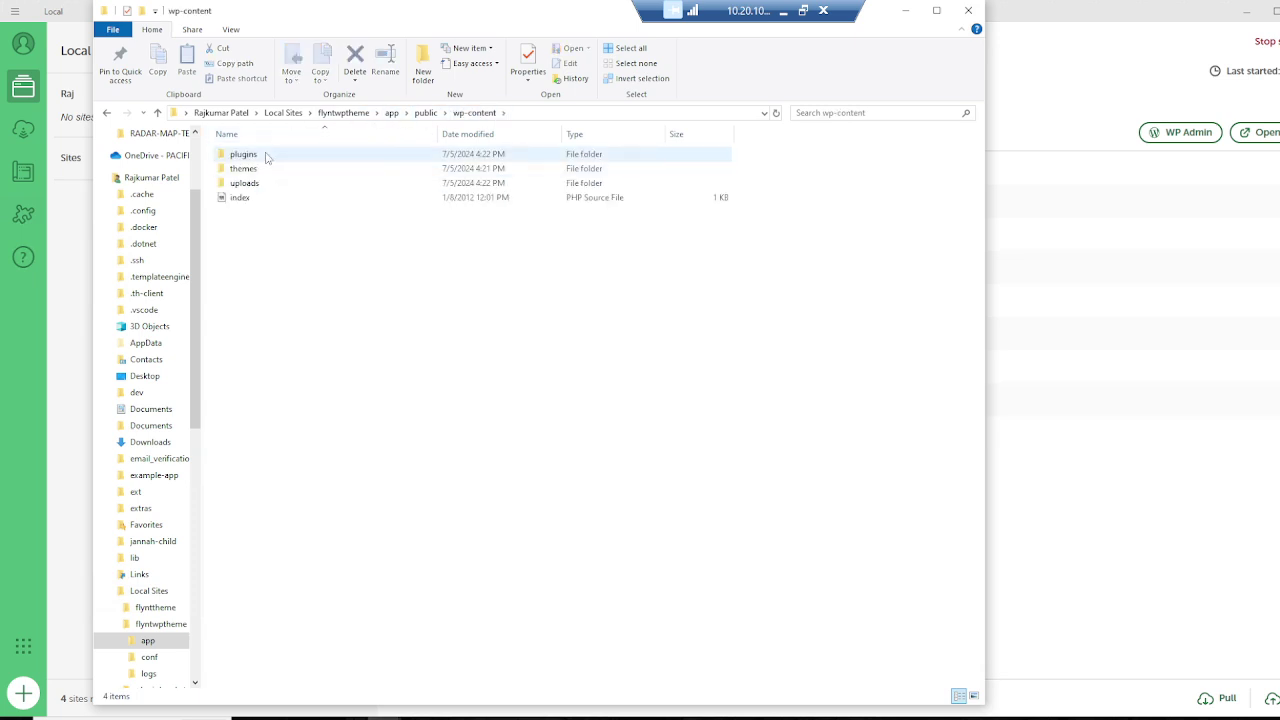
{"action": "left_click", "coordinate": [245, 169]}
{"action": "double_click", "coordinate": [245, 183]}
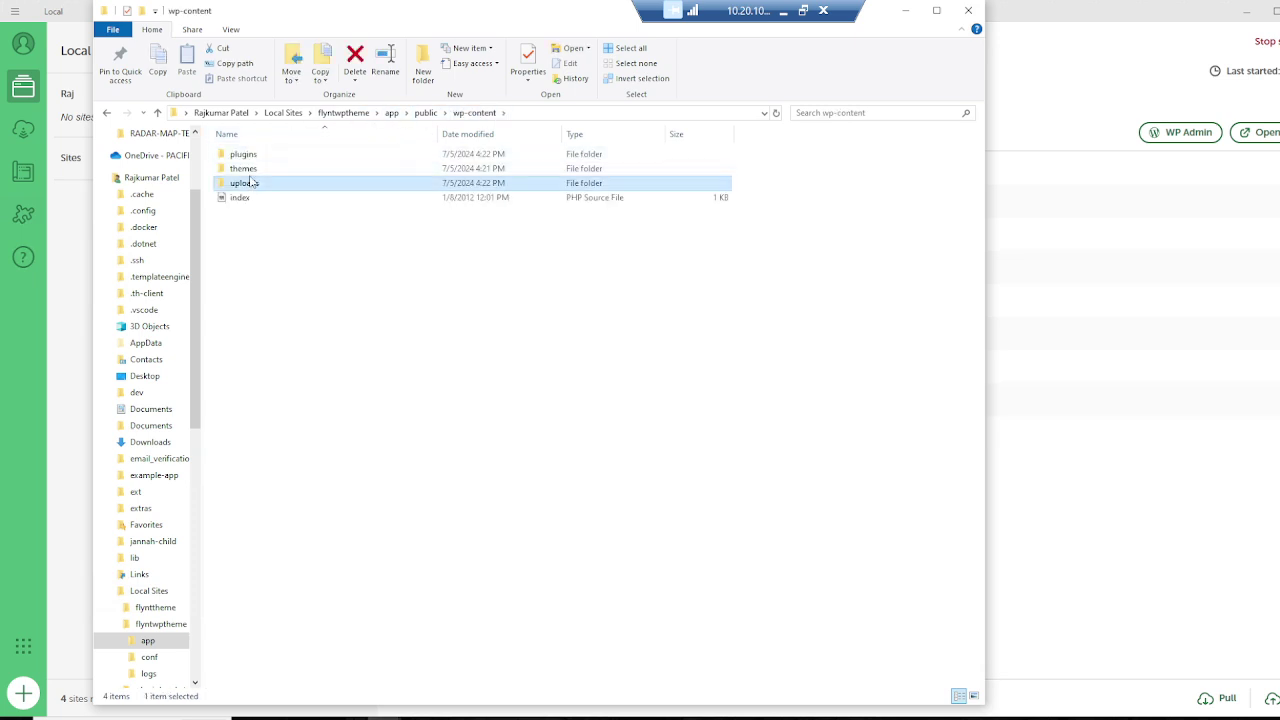
{"action": "left_click", "coordinate": [474, 112]}
{"action": "double_click", "coordinate": [245, 169]}
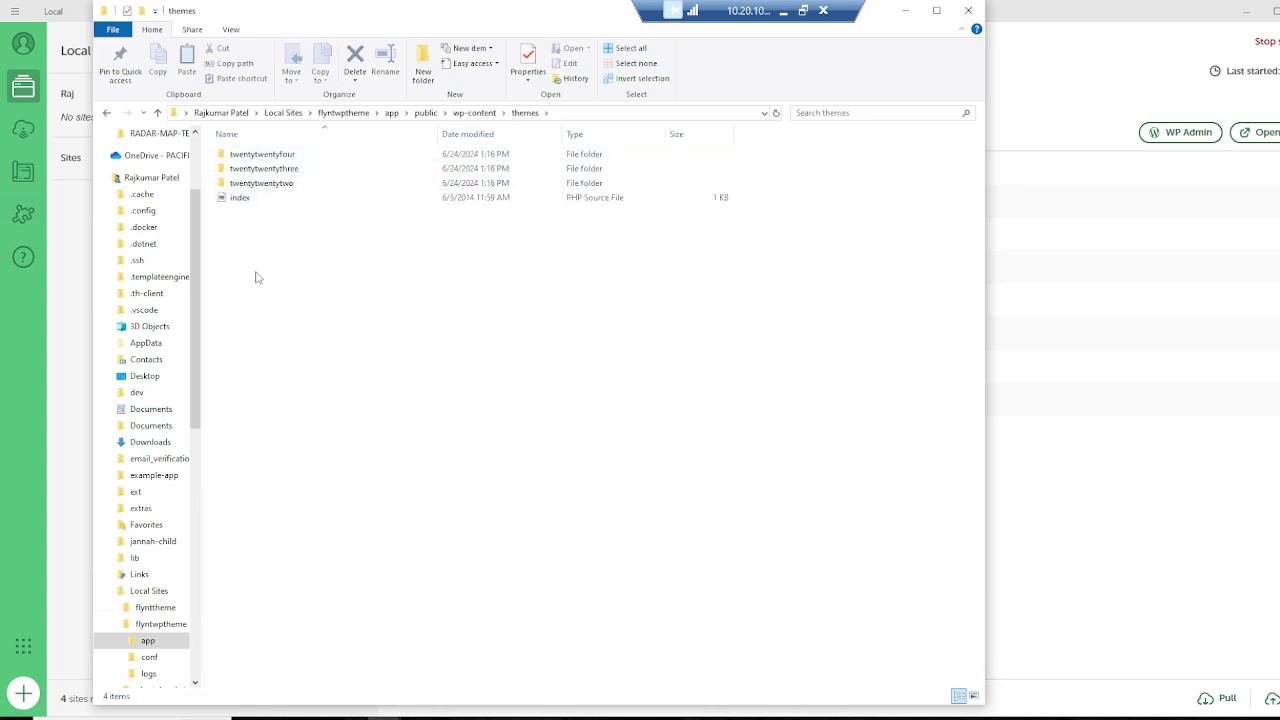
{"action": "left_click", "coordinate": [590, 112]}
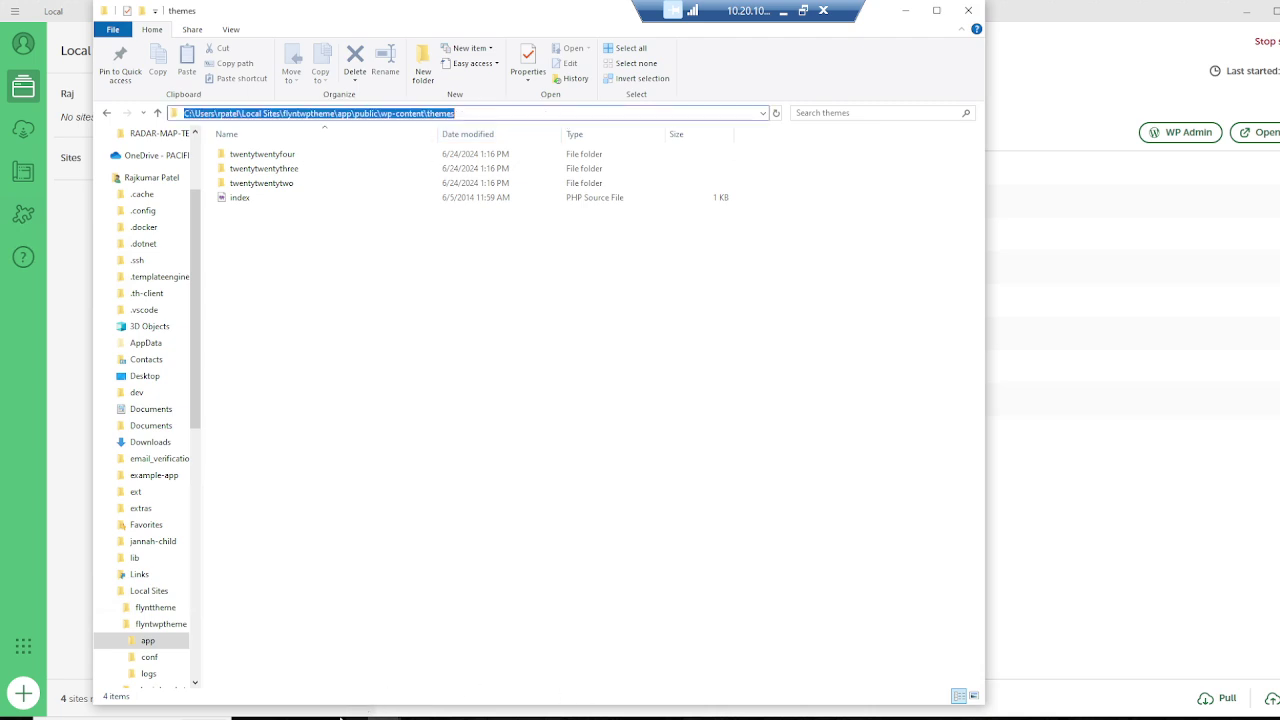
{"action": "left_click", "coordinate": [317, 718]}
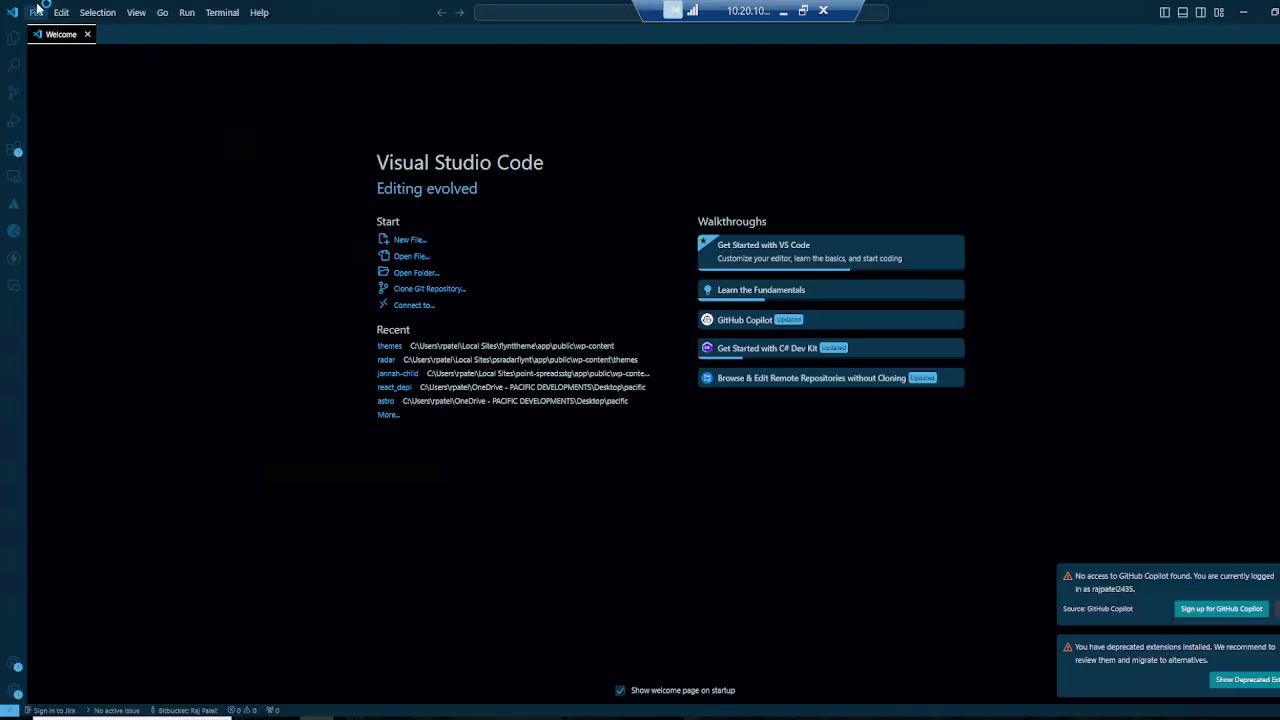
Step: Open an integrated terminal in Visual Studio Code
{"action": "left_click", "coordinate": [36, 12]}
{"action": "left_click", "coordinate": [175, 509]}
{"action": "key", "text": "ctrl+grave"}
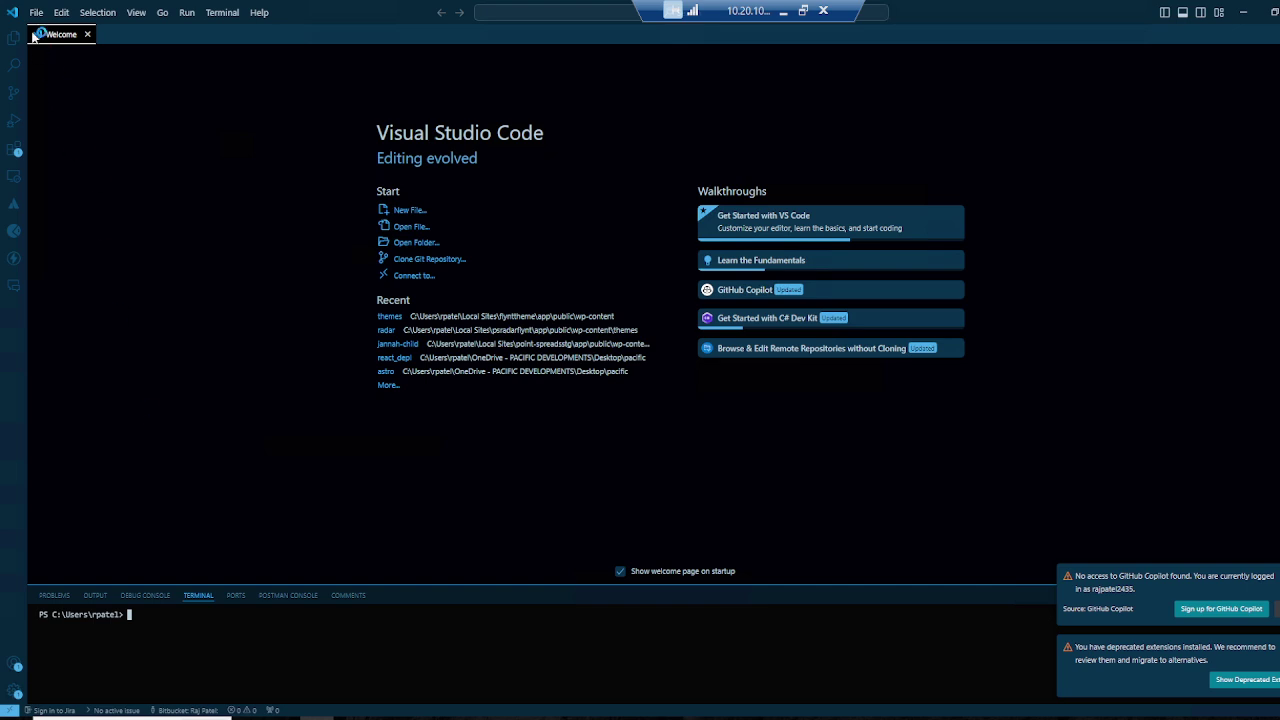
Step: Open the pasted wp-content\themes path as the VS Code workspace folder
{"action": "left_click", "coordinate": [36, 12]}
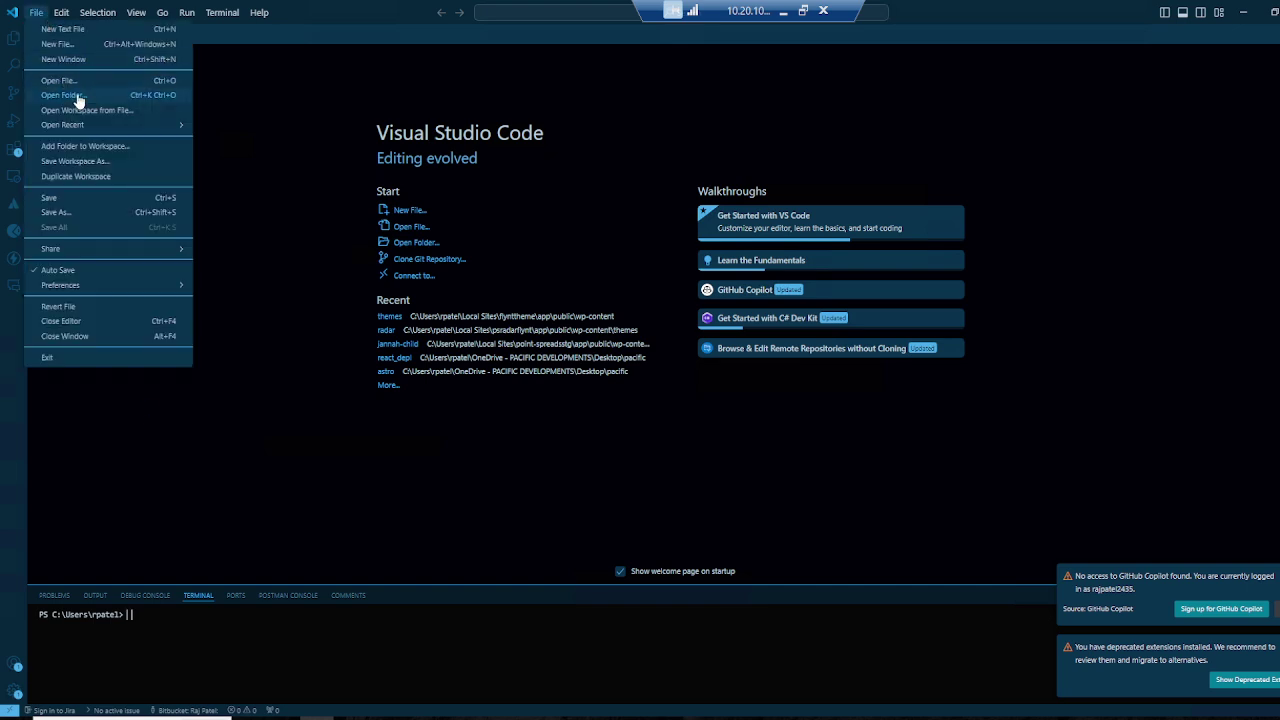
{"action": "left_click", "coordinate": [78, 95]}
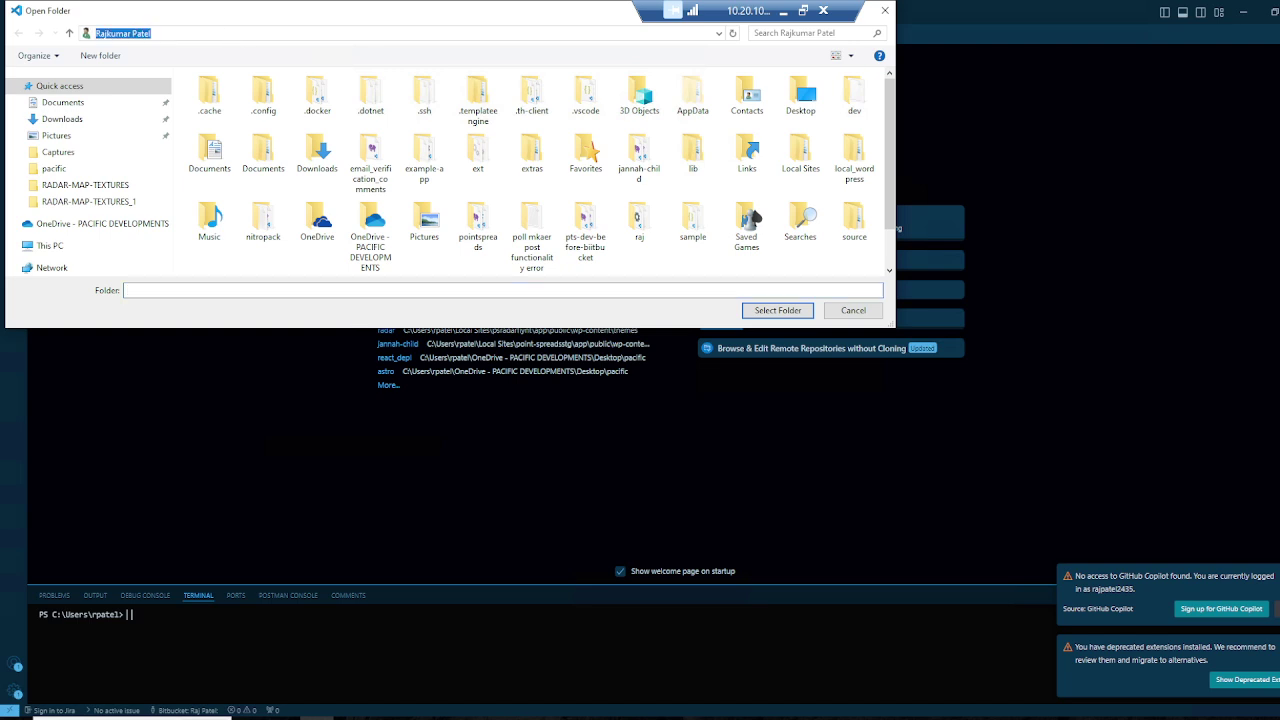
{"action": "left_click", "coordinate": [223, 33]}
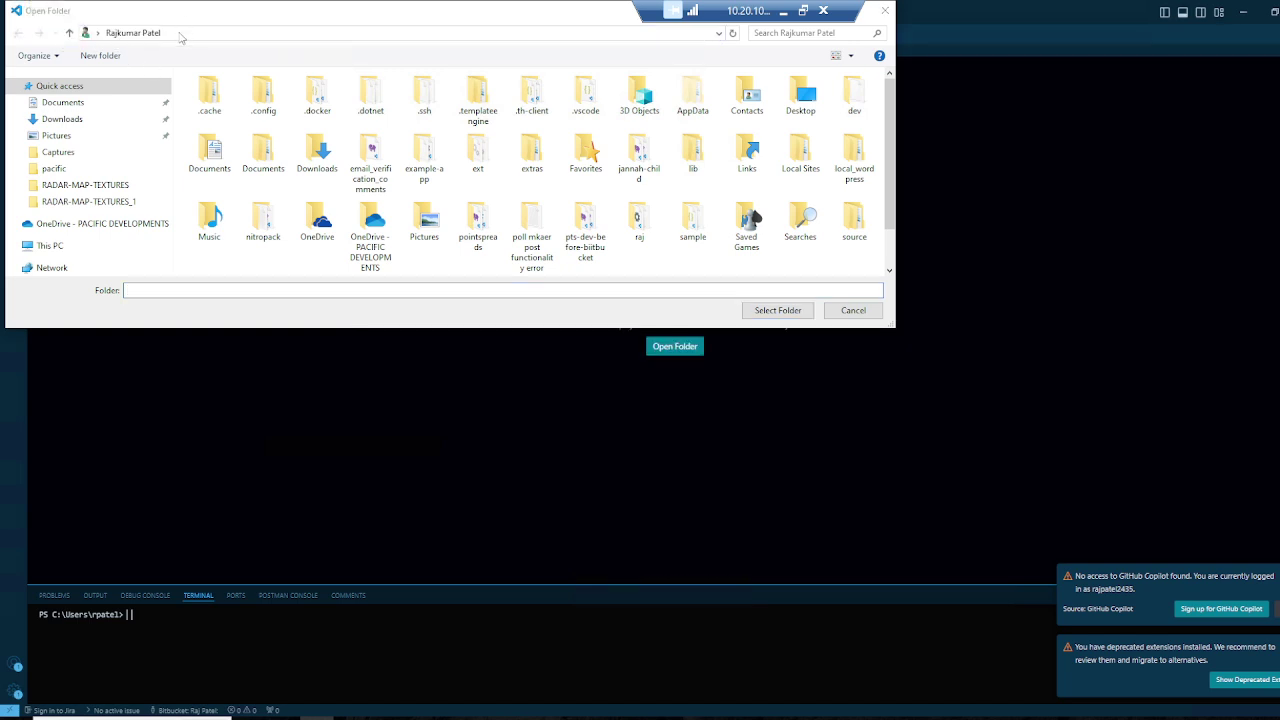
{"action": "left_click", "coordinate": [180, 35]}
{"action": "key", "text": "ctrl+v"}
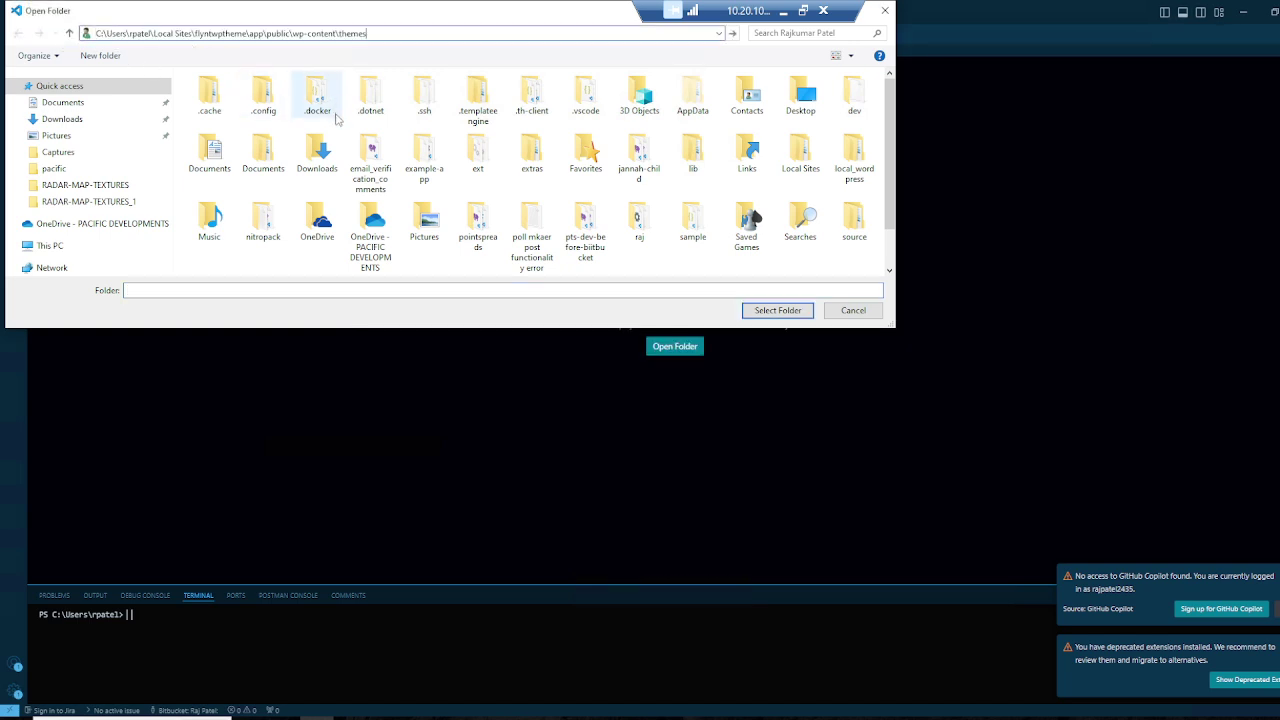
{"action": "key", "text": "Return"}
{"action": "left_click", "coordinate": [770, 309]}
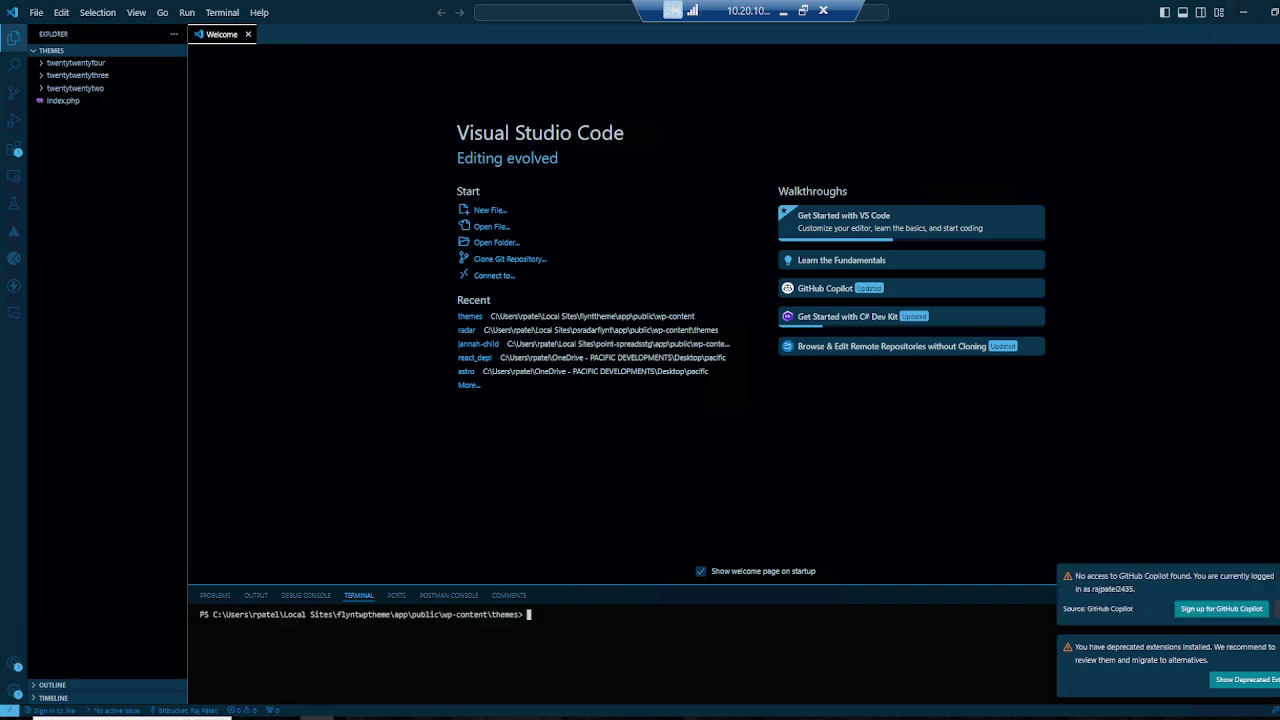
Step: Run git clone with the Flynt repository URL and expand the new flynt folder
{"action": "type", "text": "git clone"}
{"action": "key", "text": "super+v"}
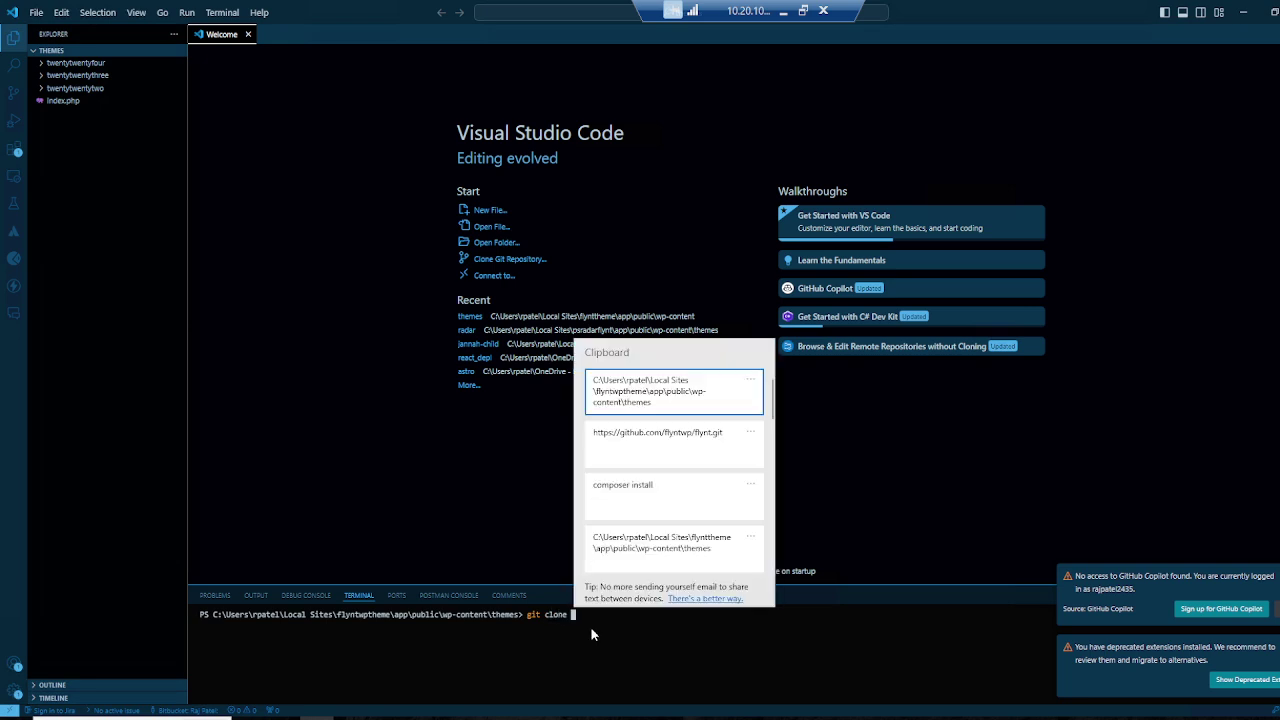
{"action": "left_click", "coordinate": [680, 444]}
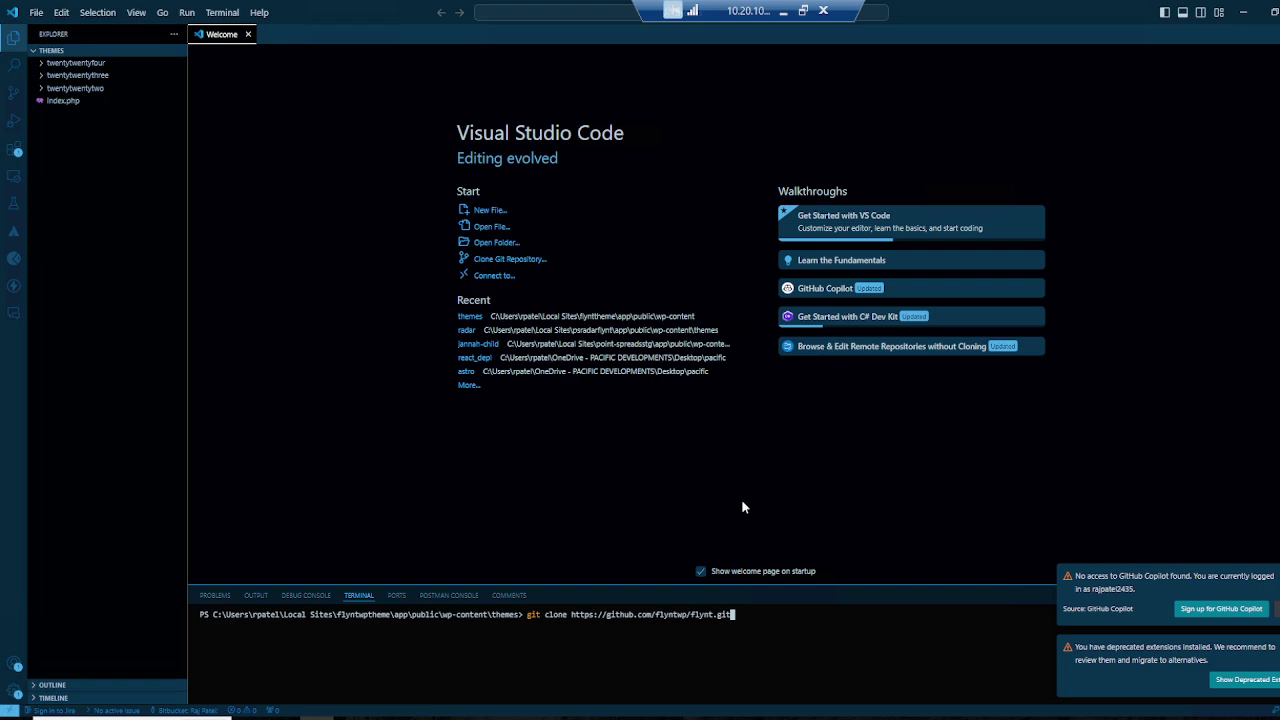
{"action": "key", "text": "Return"}
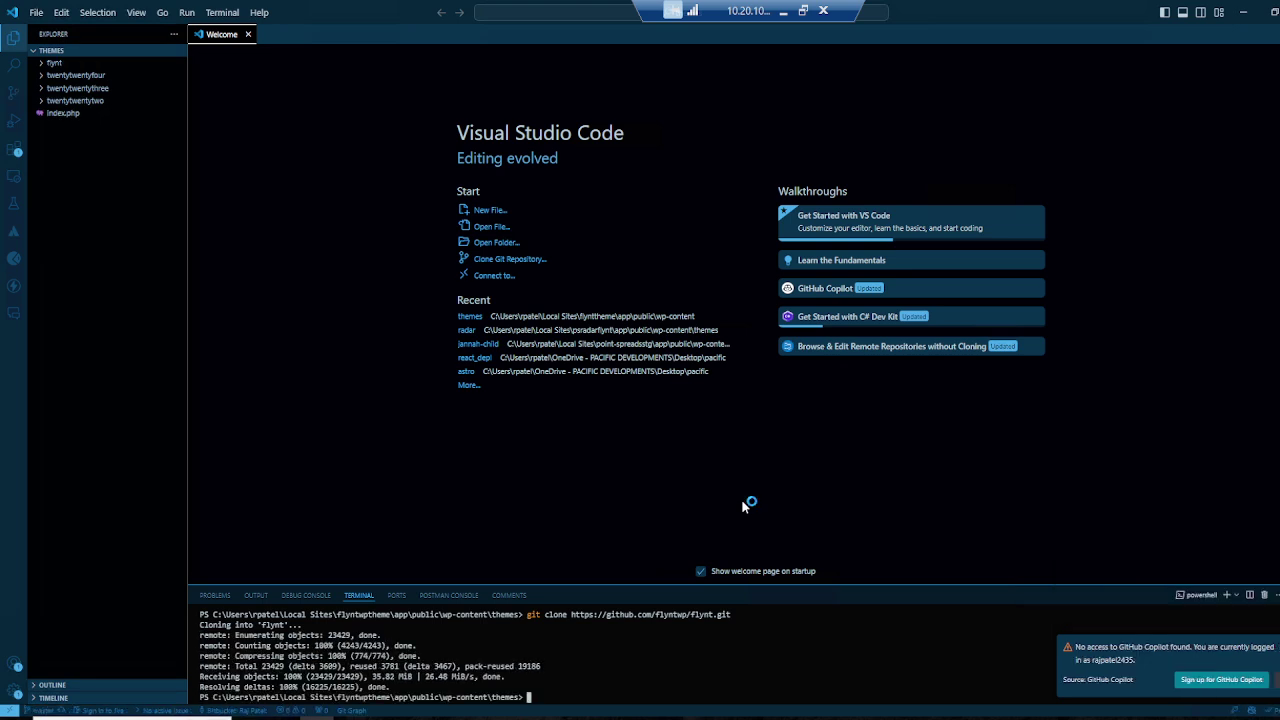
{"action": "left_click", "coordinate": [60, 63]}
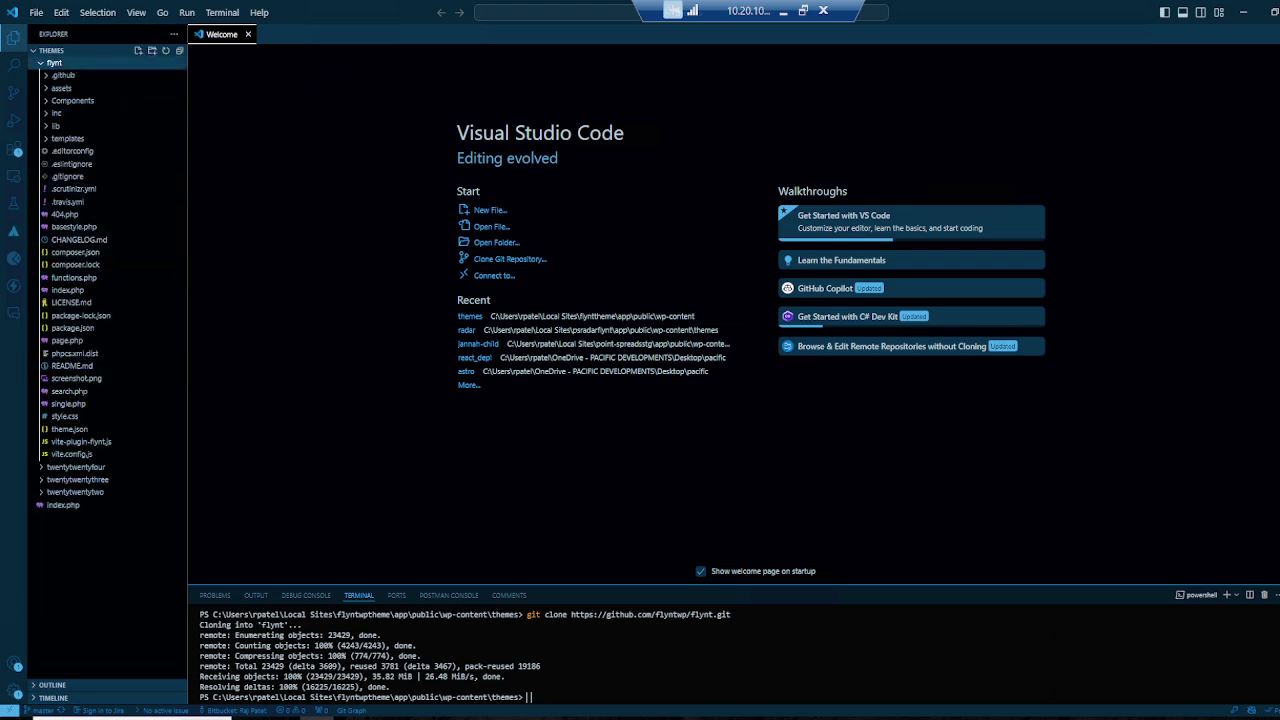
Step: Minimize VS Code, Local and File Explorer to get back to the GitHub README
{"action": "left_click", "coordinate": [1243, 12]}
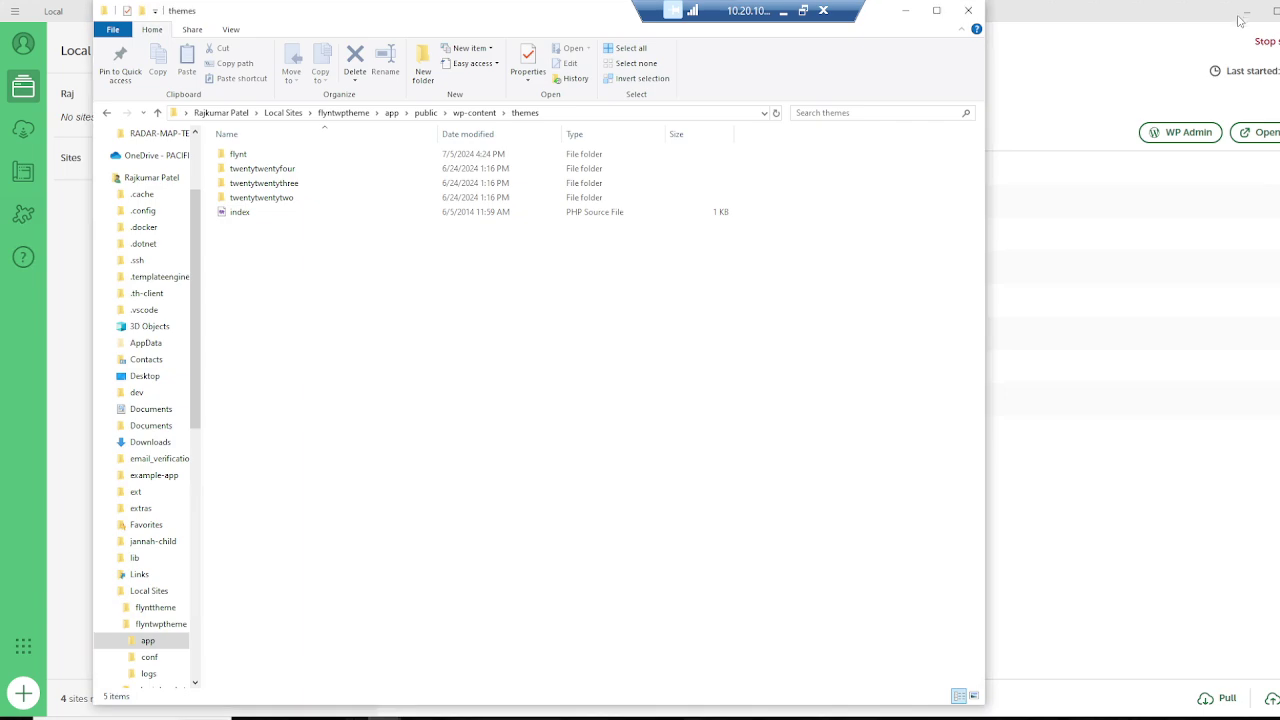
{"action": "left_click", "coordinate": [1247, 8]}
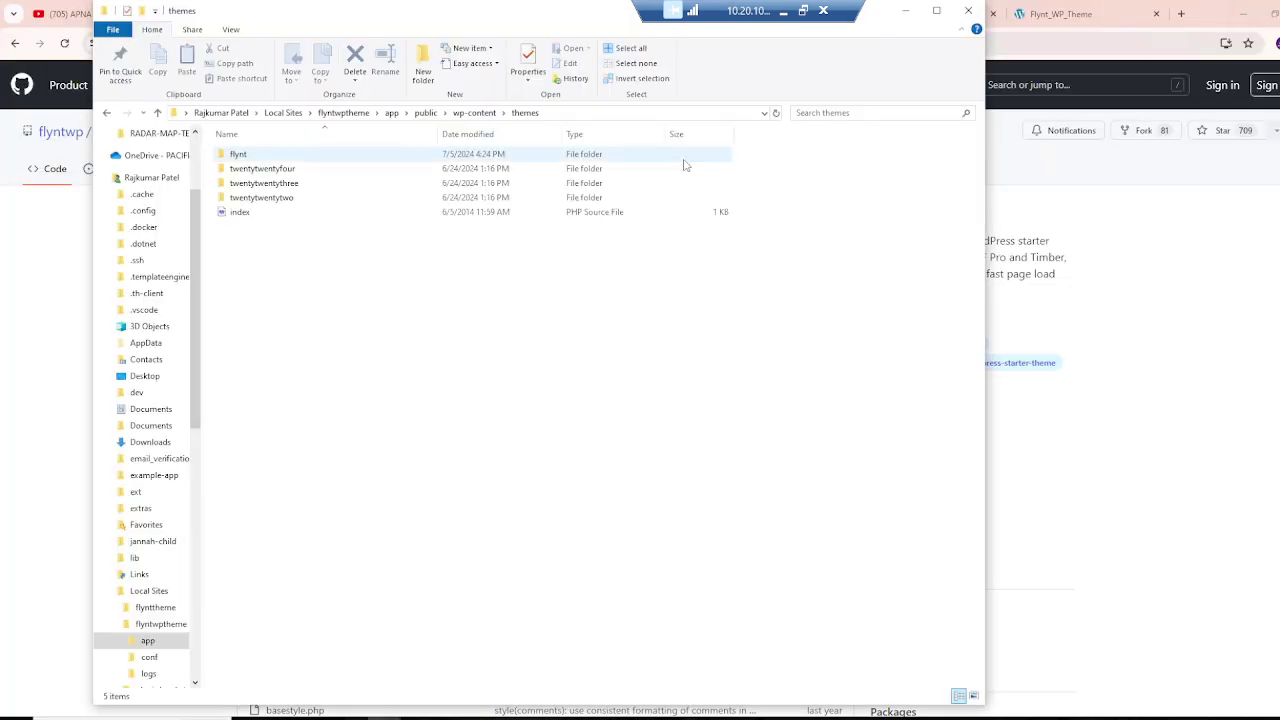
{"action": "left_click", "coordinate": [905, 10]}
{"action": "scroll", "coordinate": [694, 380], "scroll_direction": "down", "scroll_amount": 15}
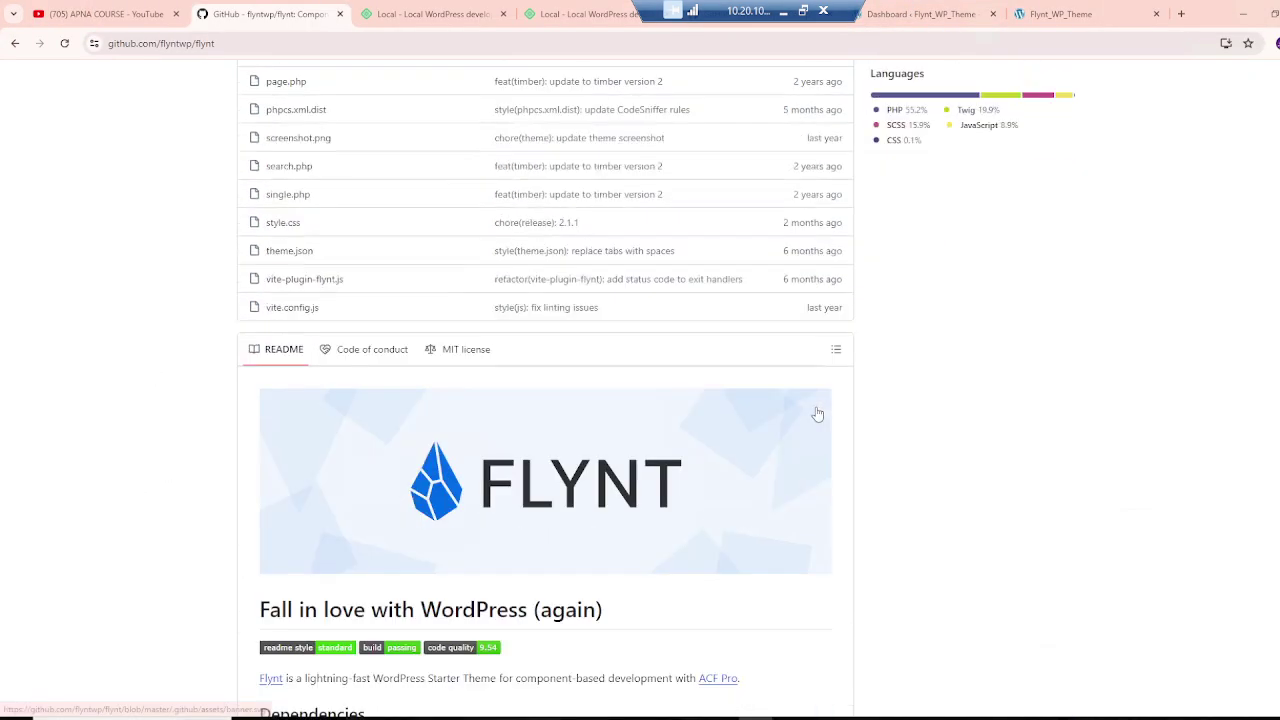
Step: Copy the composer install line from the README's Install section
{"action": "scroll", "coordinate": [342, 483], "scroll_direction": "up", "scroll_amount": 15}
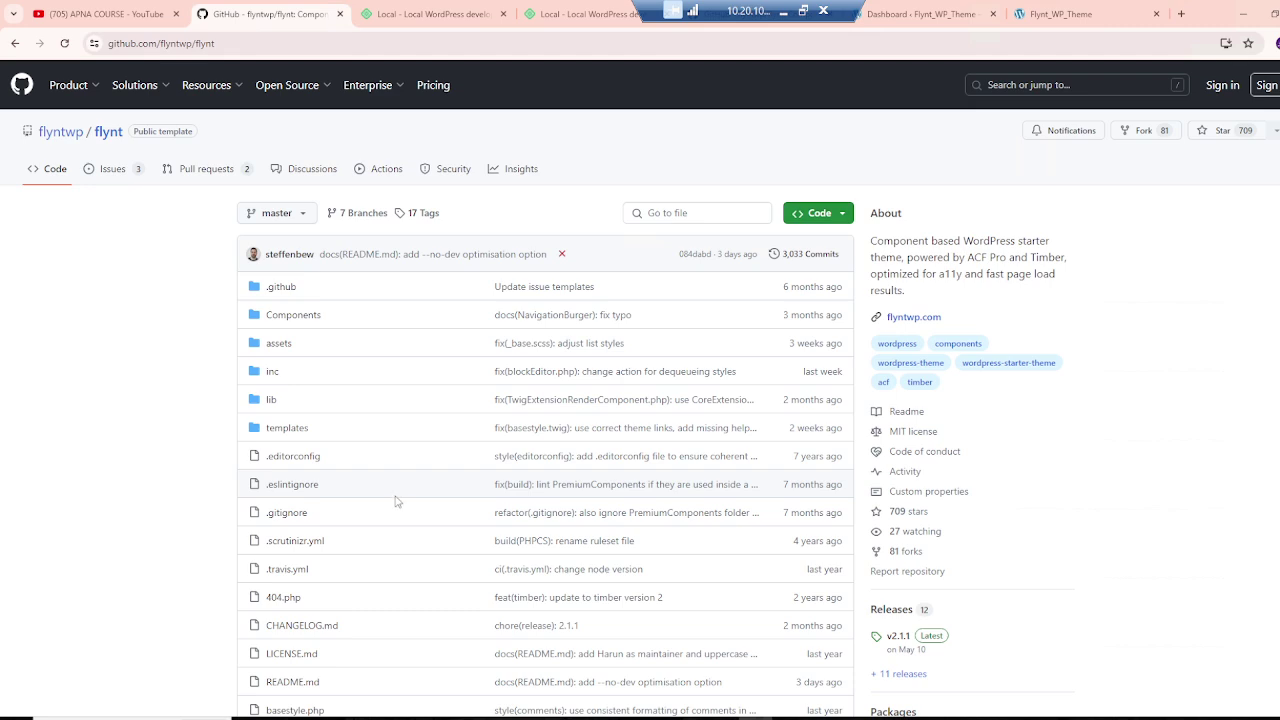
{"action": "scroll", "coordinate": [439, 442], "scroll_direction": "down", "scroll_amount": 5}
{"action": "scroll", "coordinate": [439, 442], "scroll_direction": "down", "scroll_amount": 10}
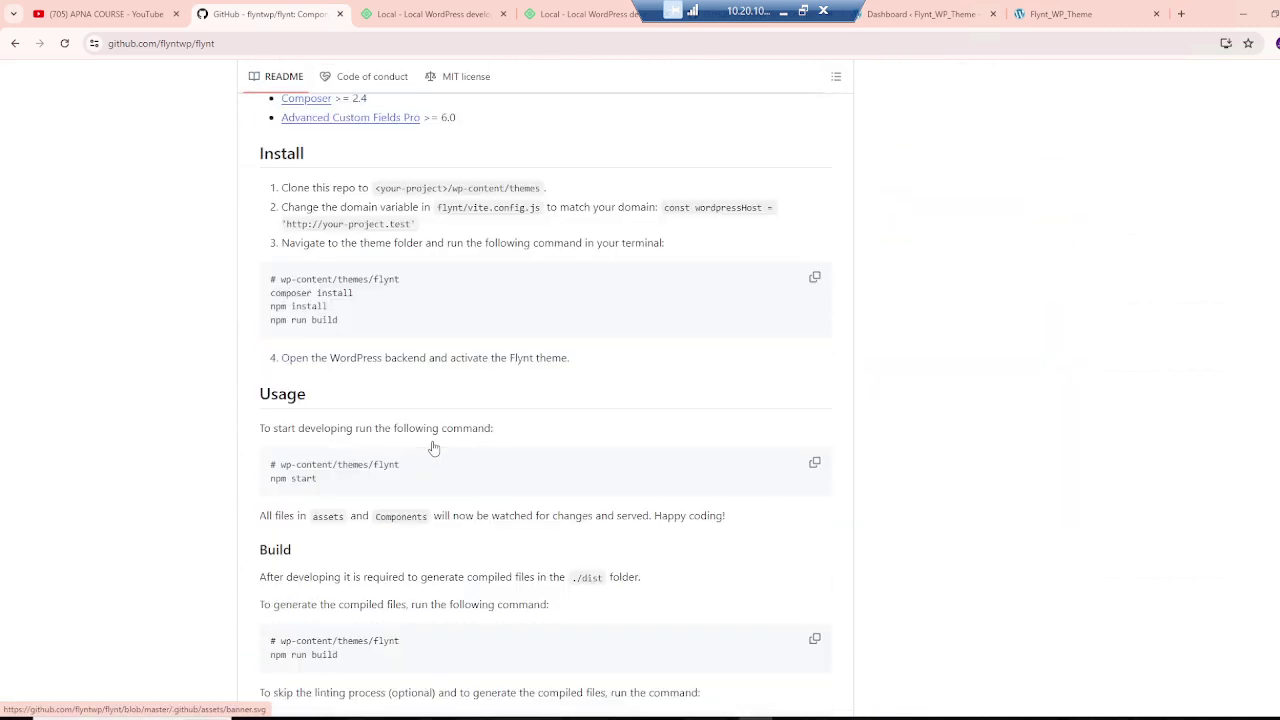
{"action": "scroll", "coordinate": [367, 480], "scroll_direction": "down", "scroll_amount": 2}
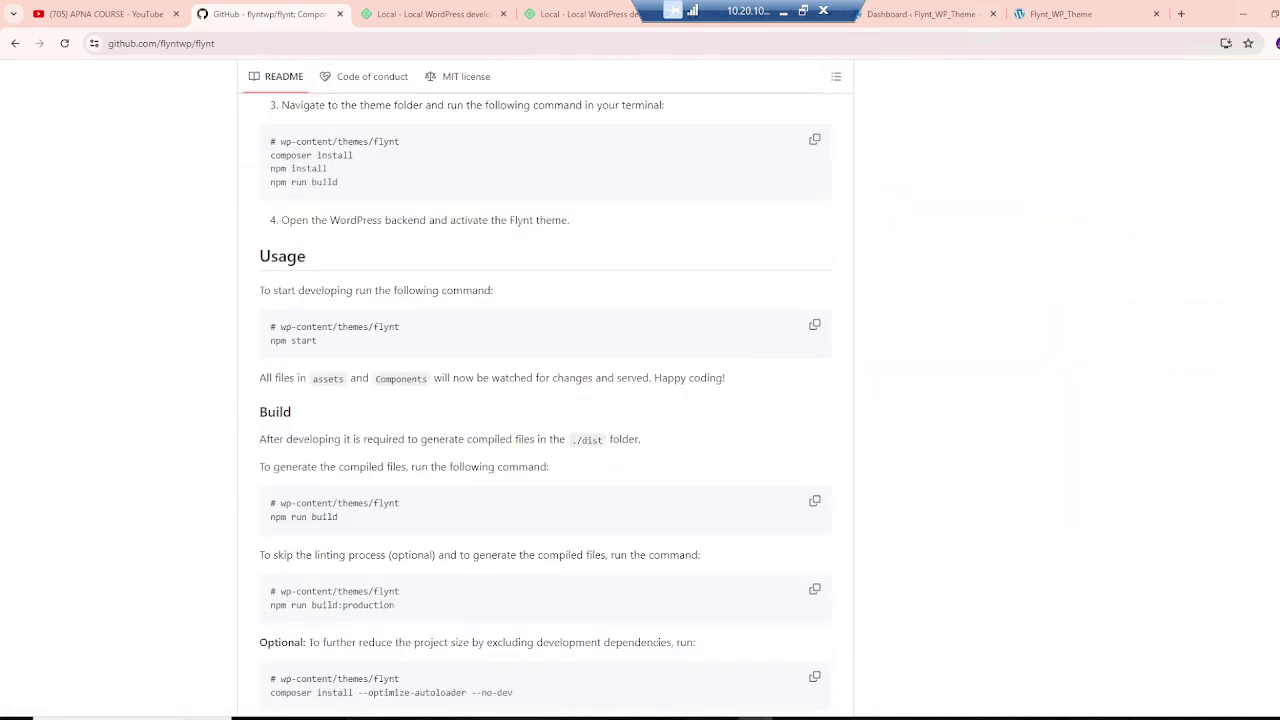
{"action": "scroll", "coordinate": [545, 400], "scroll_direction": "up", "scroll_amount": 3}
{"action": "left_click_drag", "start_coordinate": [355, 366], "coordinate": [266, 372]}
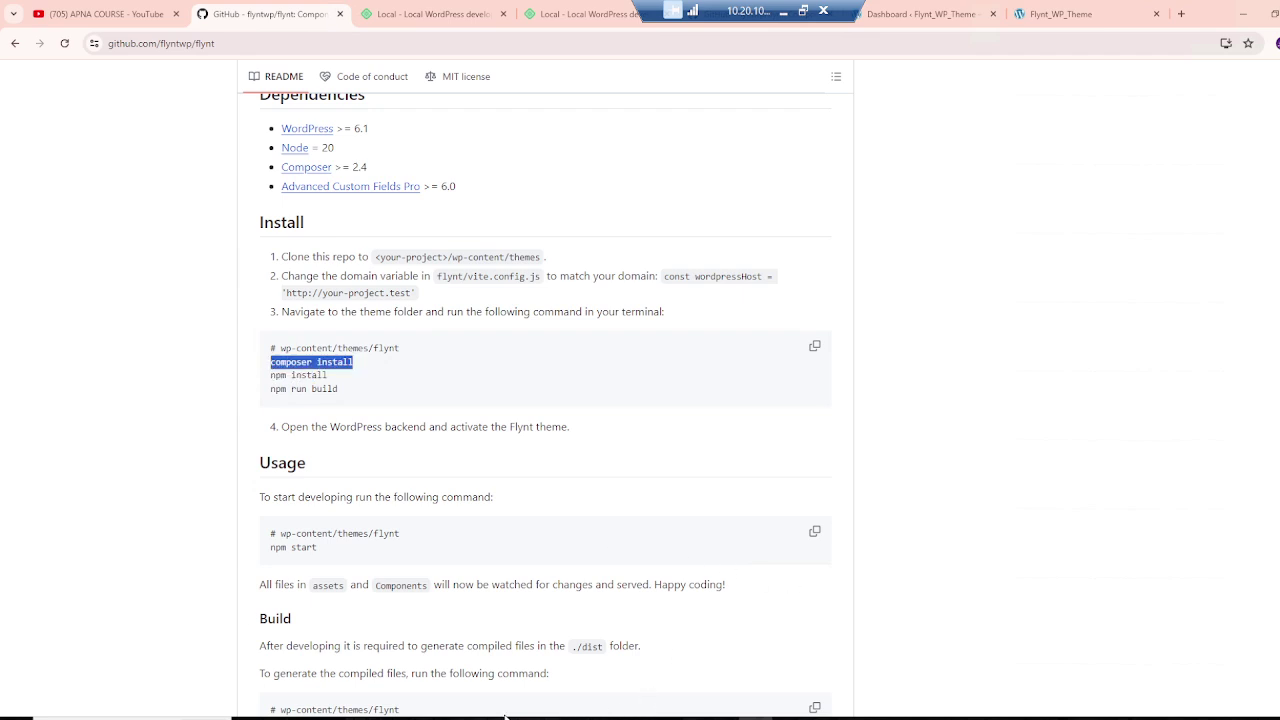
{"action": "key", "text": "alt+Tab"}
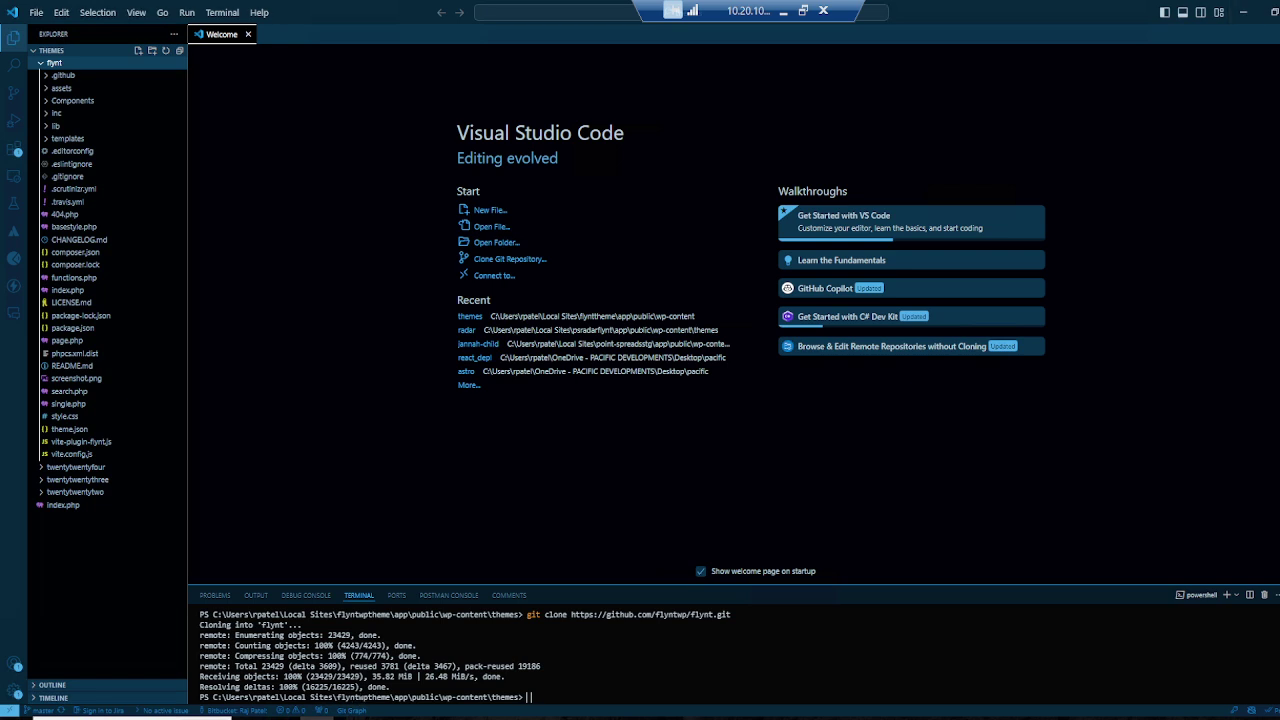
Step: Run composer install in the themes folder and enlarge the terminal panel
{"action": "type", "text": "composer install"}
{"action": "key", "text": "Return"}
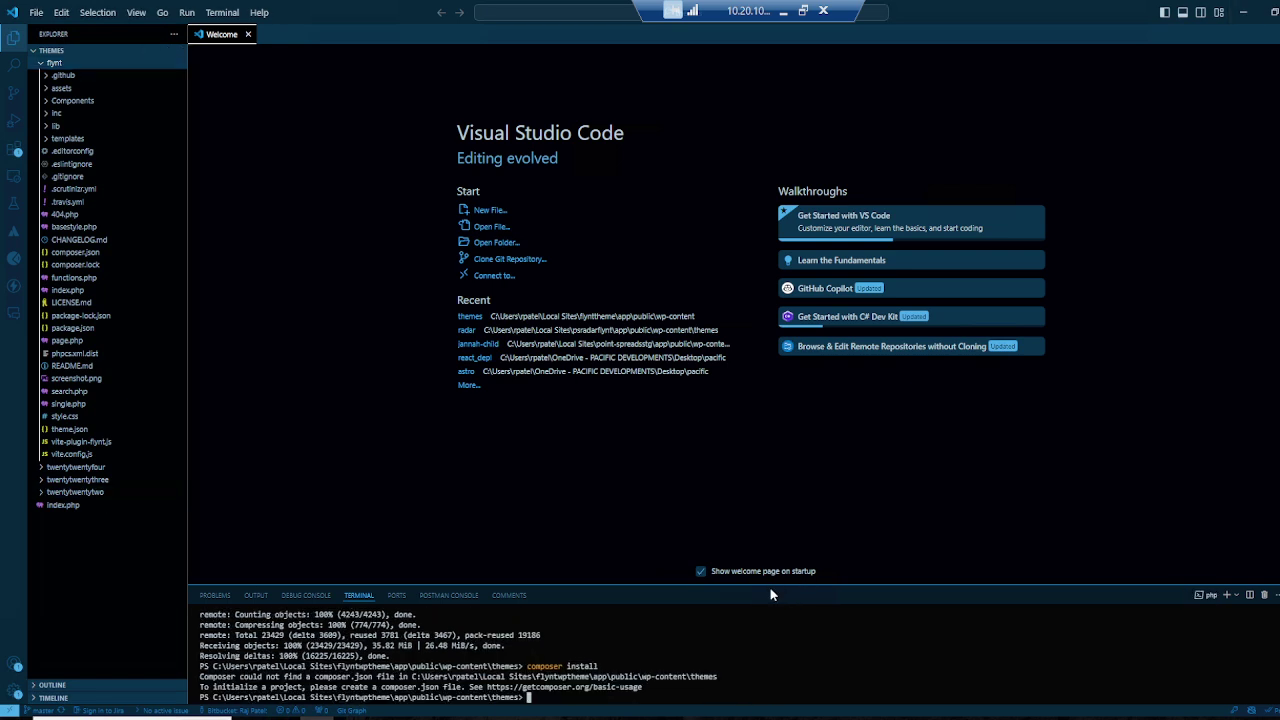
{"action": "left_click_drag", "start_coordinate": [760, 585], "coordinate": [636, 293]}
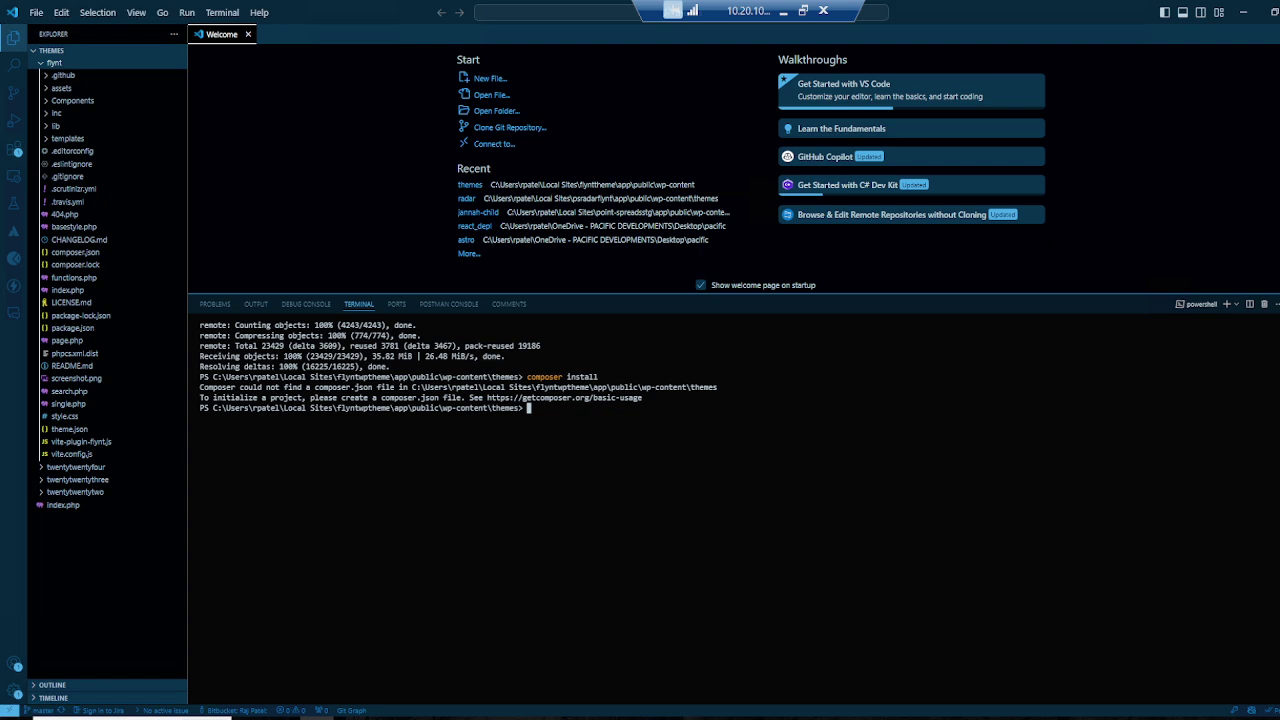
Step: Change into the flynt folder and rerun composer install there
{"action": "type", "text": "cd radar"}
{"action": "key", "text": "BackSpace"}
{"action": "key", "text": "BackSpace"}
{"action": "key", "text": "BackSpace"}
{"action": "key", "text": "BackSpace"}
{"action": "key", "text": "BackSpace"}
{"action": "type", "text": "flynt"}
{"action": "key", "text": "Return"}
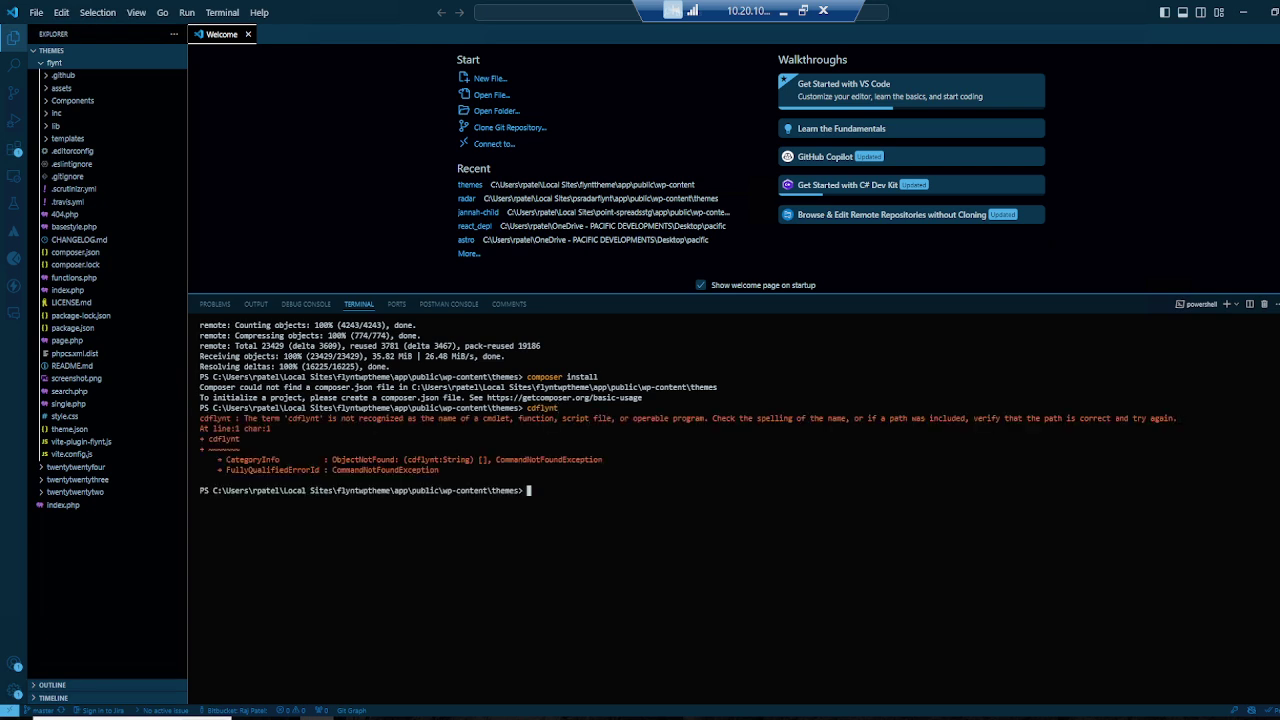
{"action": "type", "text": "cd flynt"}
{"action": "key", "text": "Return"}
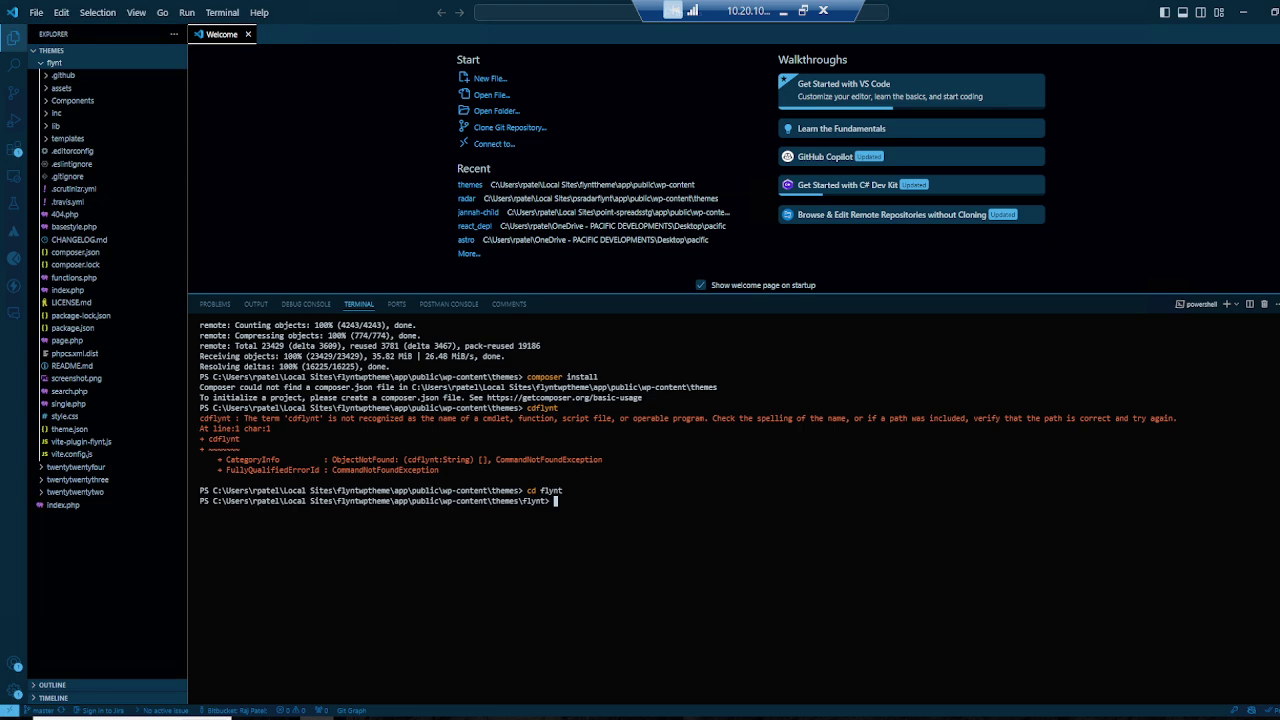
{"action": "key", "text": "Up"}
{"action": "key", "text": "Up"}
{"action": "key", "text": "Up"}
{"action": "key", "text": "Return"}
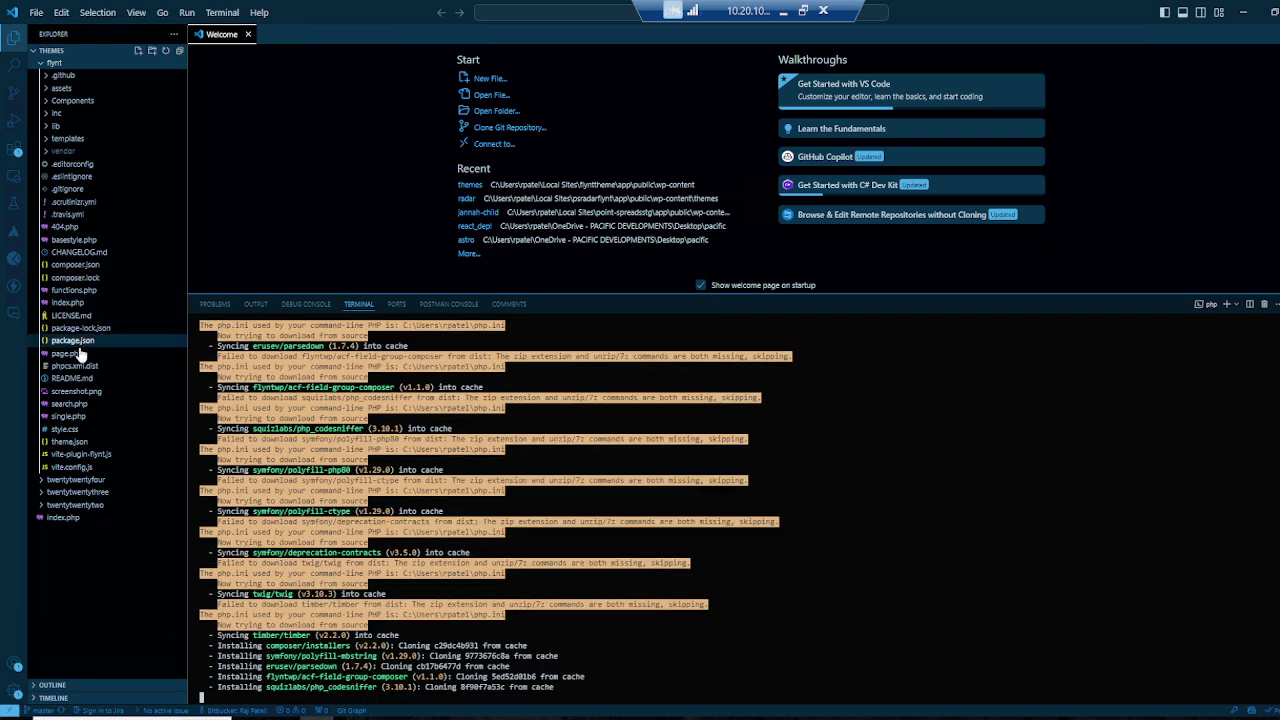
Step: Review package.json while composer install finishes, then return to the terminal
{"action": "left_click", "coordinate": [80, 341]}
{"action": "scroll", "coordinate": [680, 175], "scroll_direction": "down", "scroll_amount": 3}
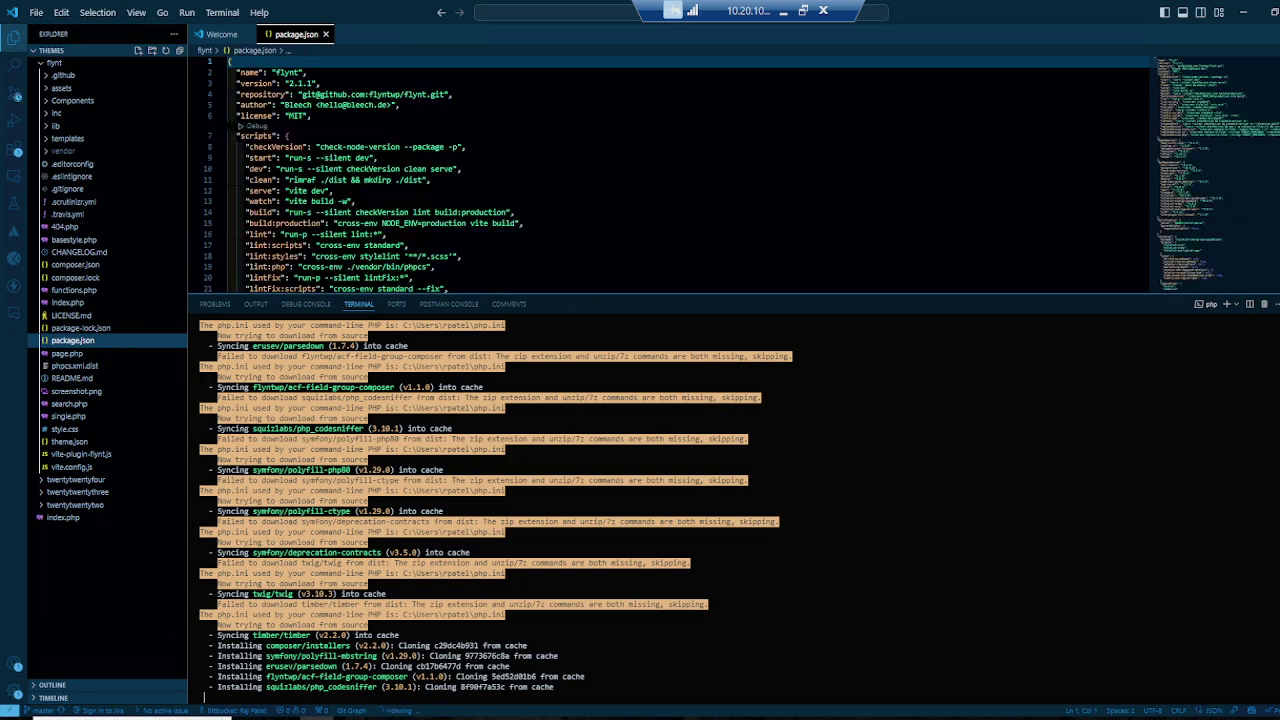
{"action": "scroll", "coordinate": [680, 175], "scroll_direction": "up", "scroll_amount": 2}
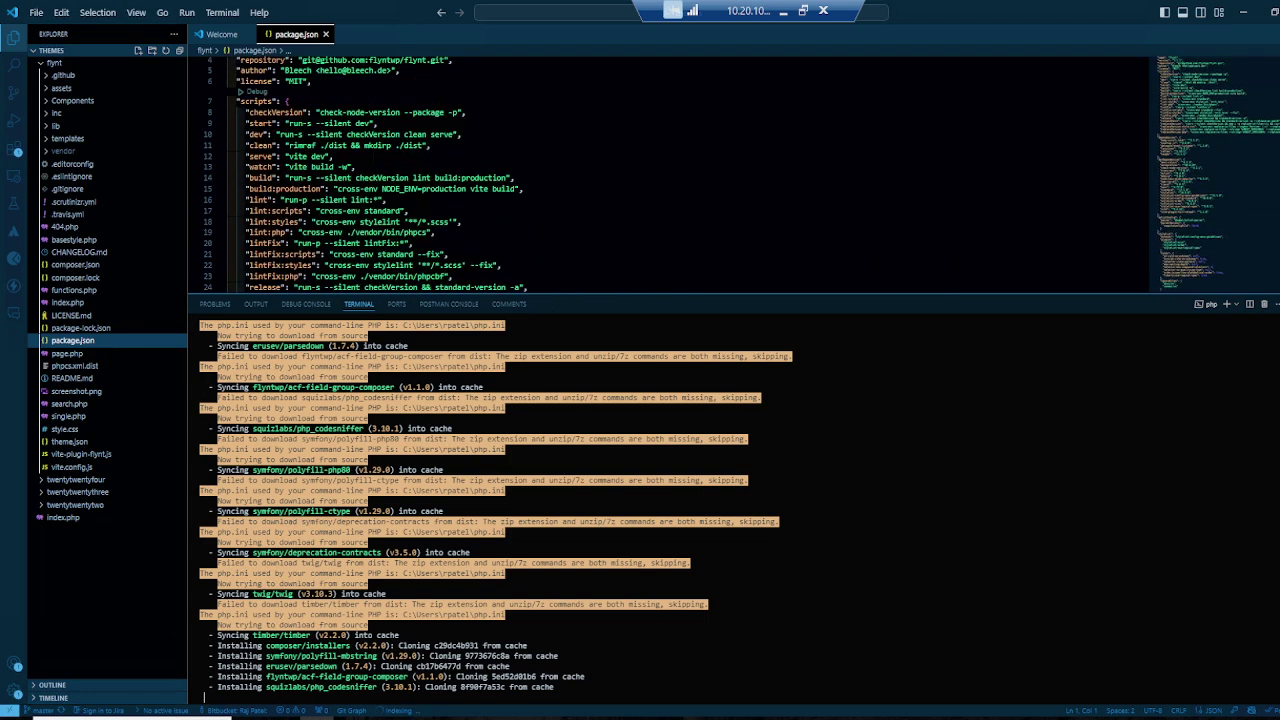
{"action": "scroll", "coordinate": [680, 175], "scroll_direction": "down", "scroll_amount": 7}
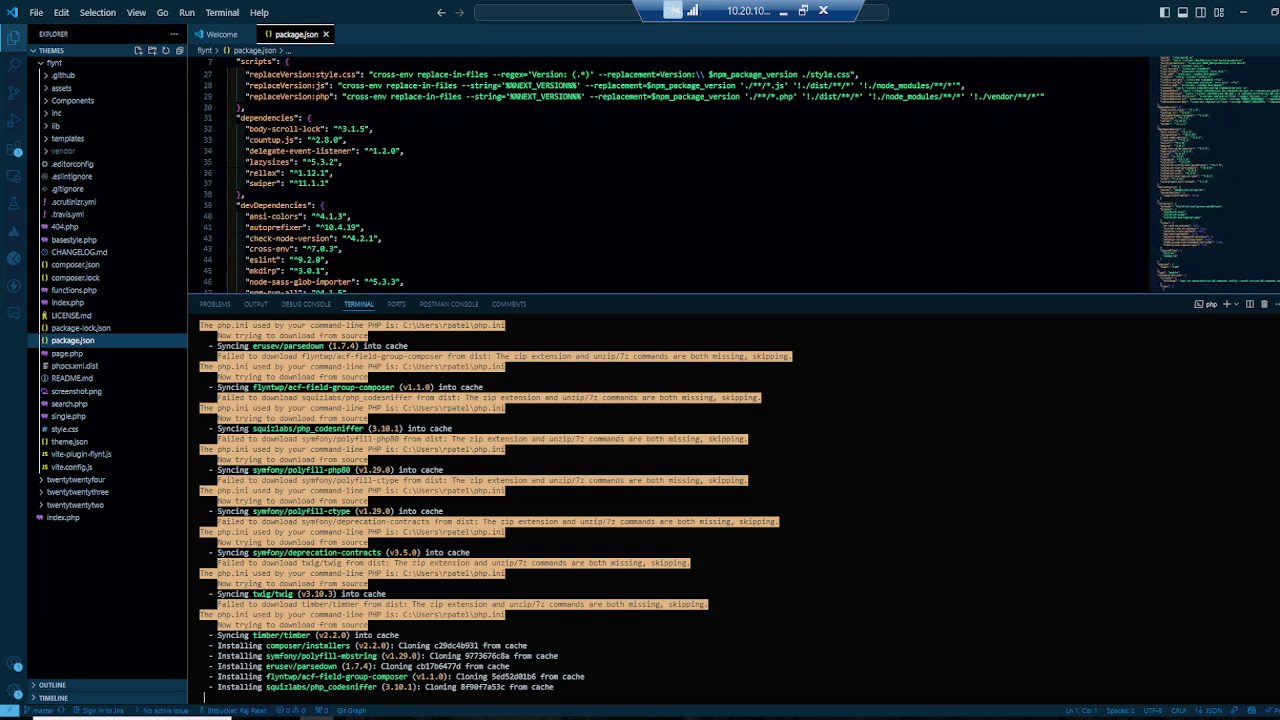
{"action": "mouse_move", "coordinate": [350, 228]}
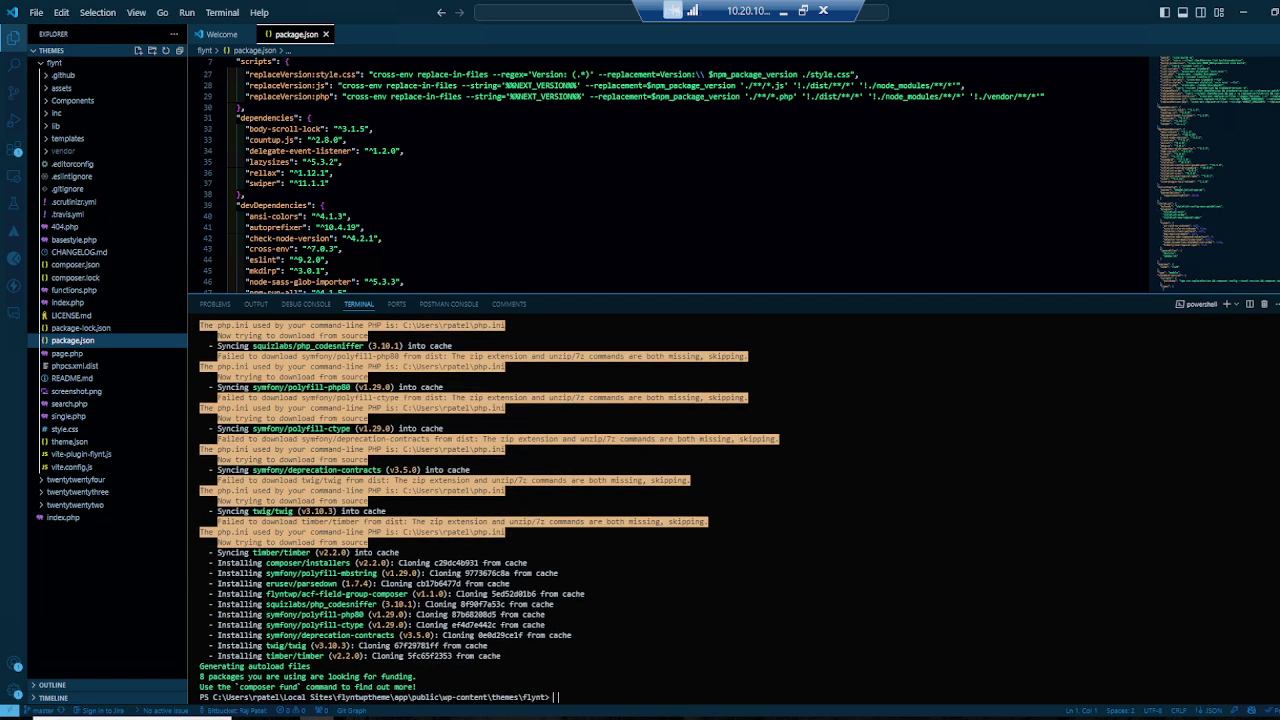
{"action": "left_click", "coordinate": [557, 697]}
Step: Clear the terminal and run npm install for the theme's node packages
{"action": "type", "text": "clear"}
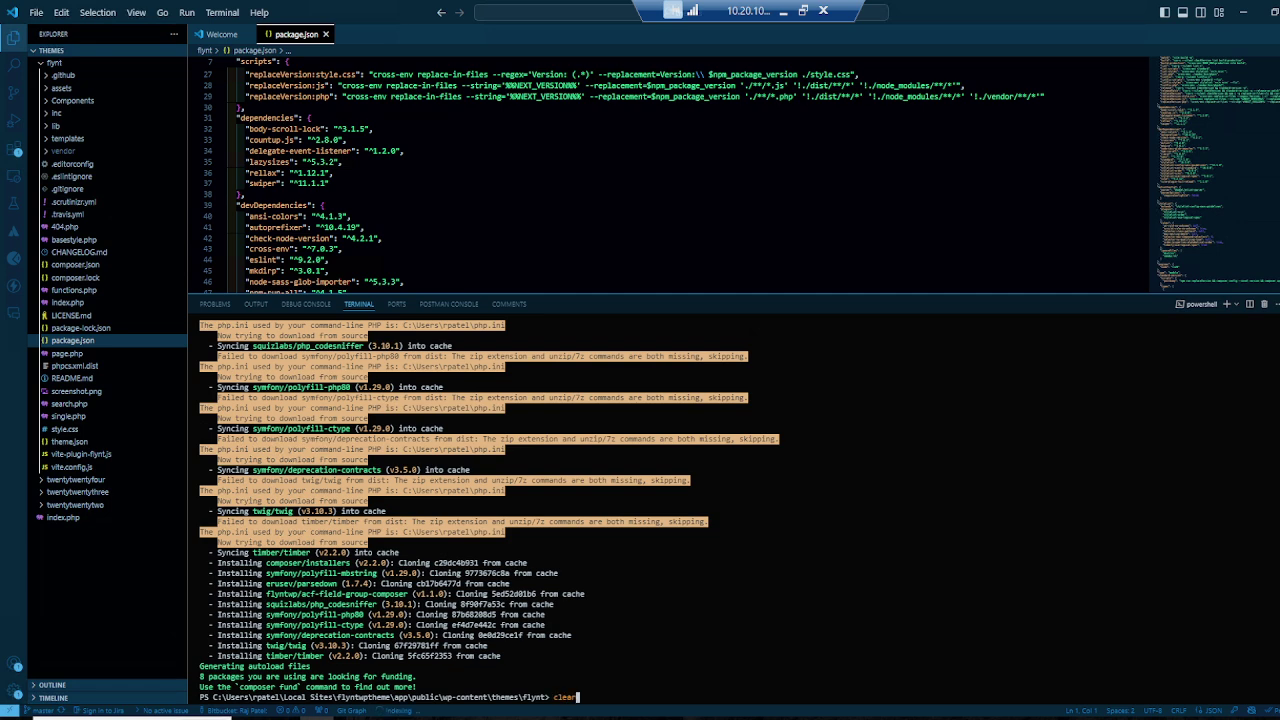
{"action": "key", "text": "Return"}
{"action": "type", "text": "npm install"}
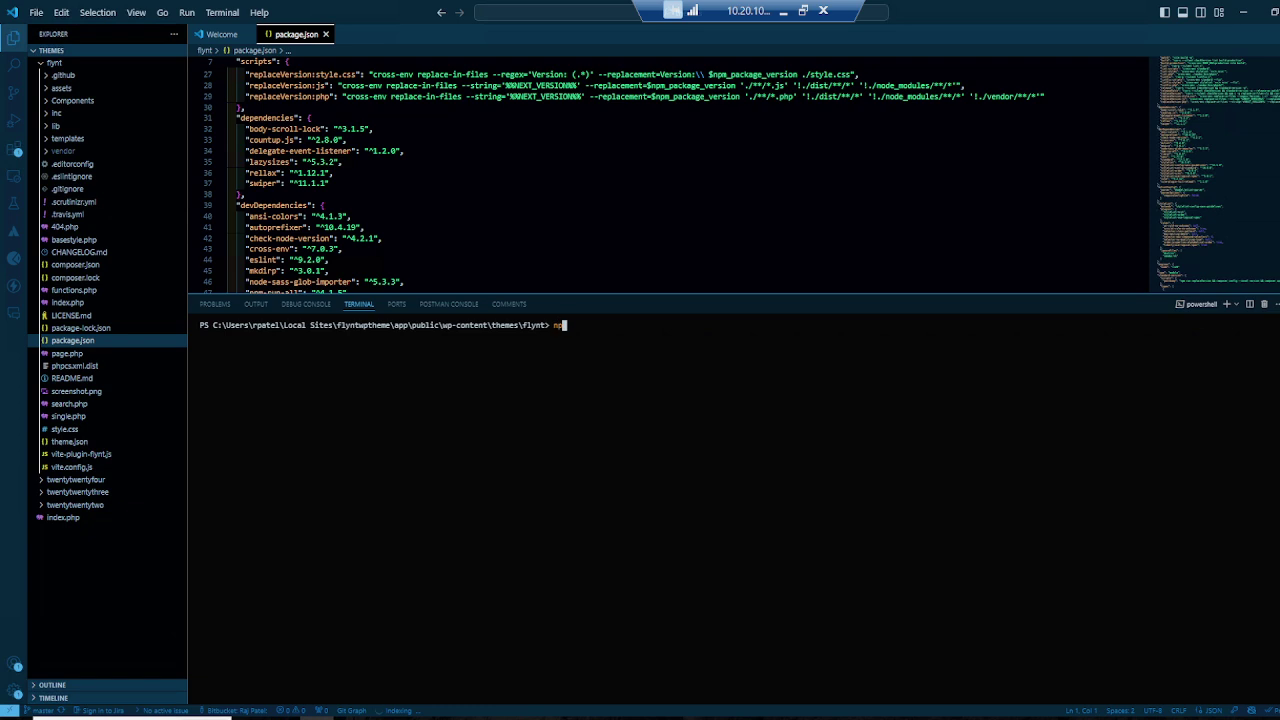
{"action": "key", "text": "Return"}
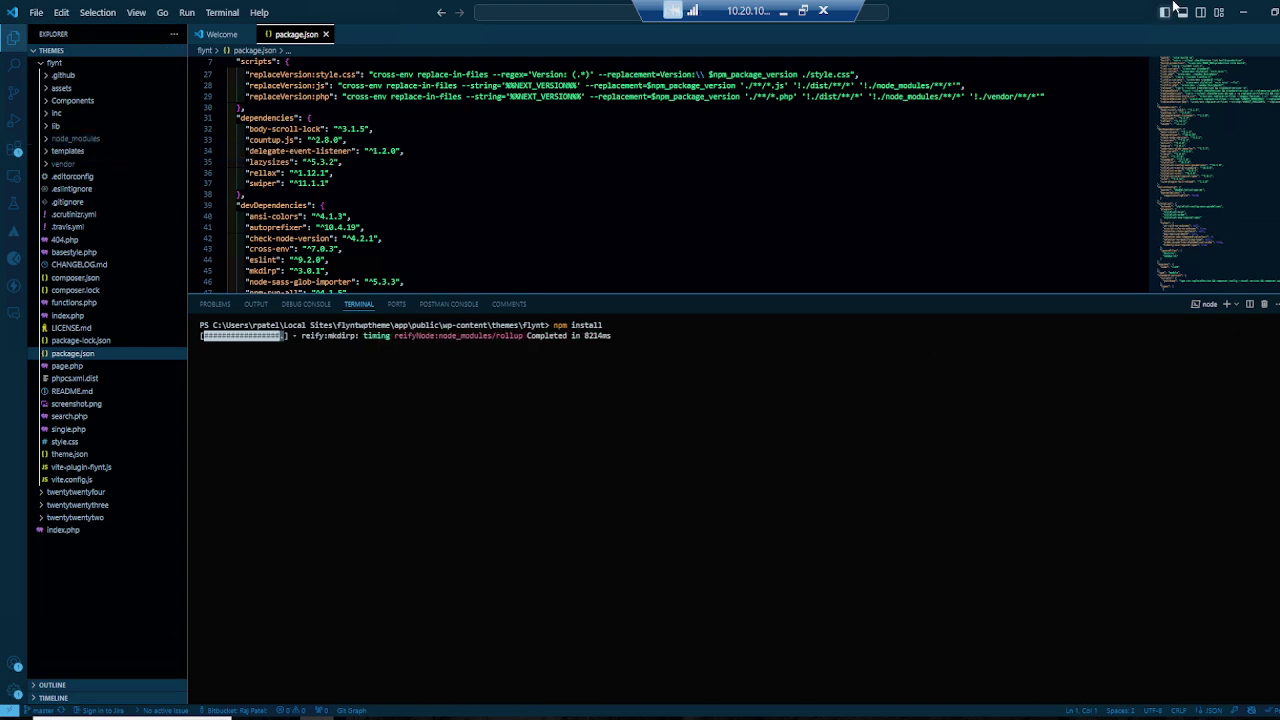
{"action": "left_click", "coordinate": [1243, 12]}
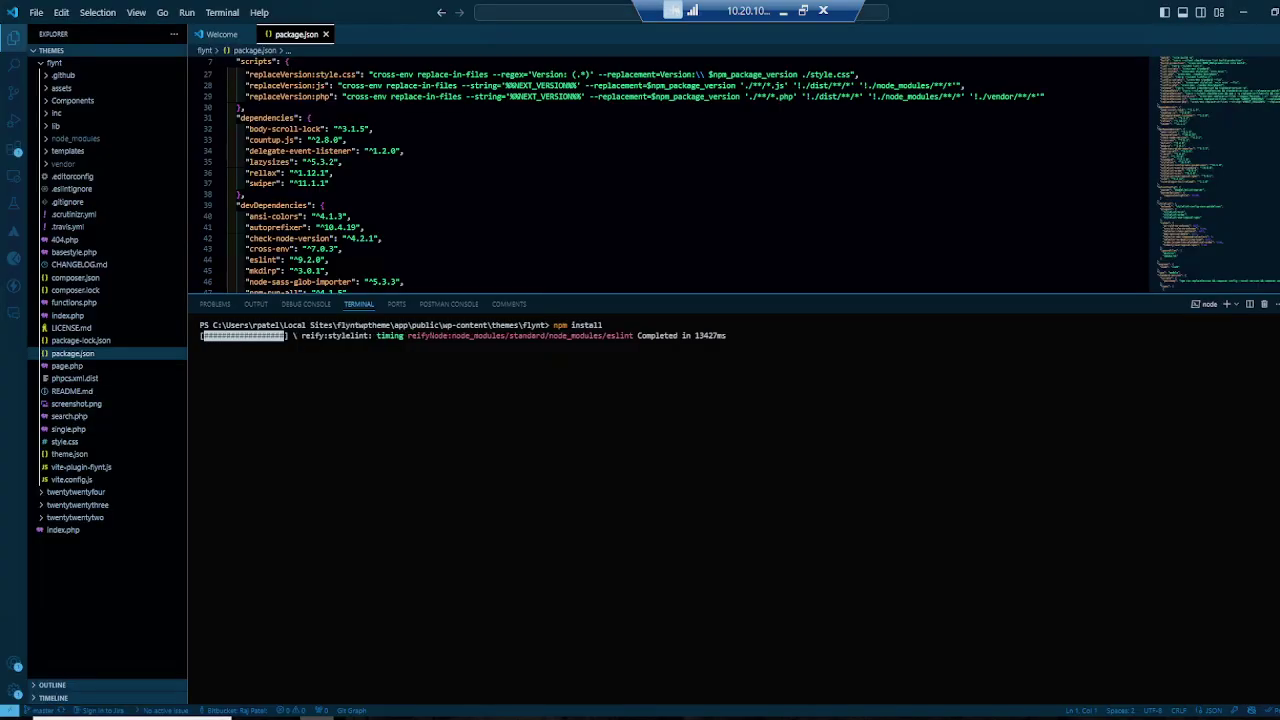
Step: Run npm start to launch the Vite dev server, then minimise VS Code
{"action": "key", "text": "alt+Tab"}
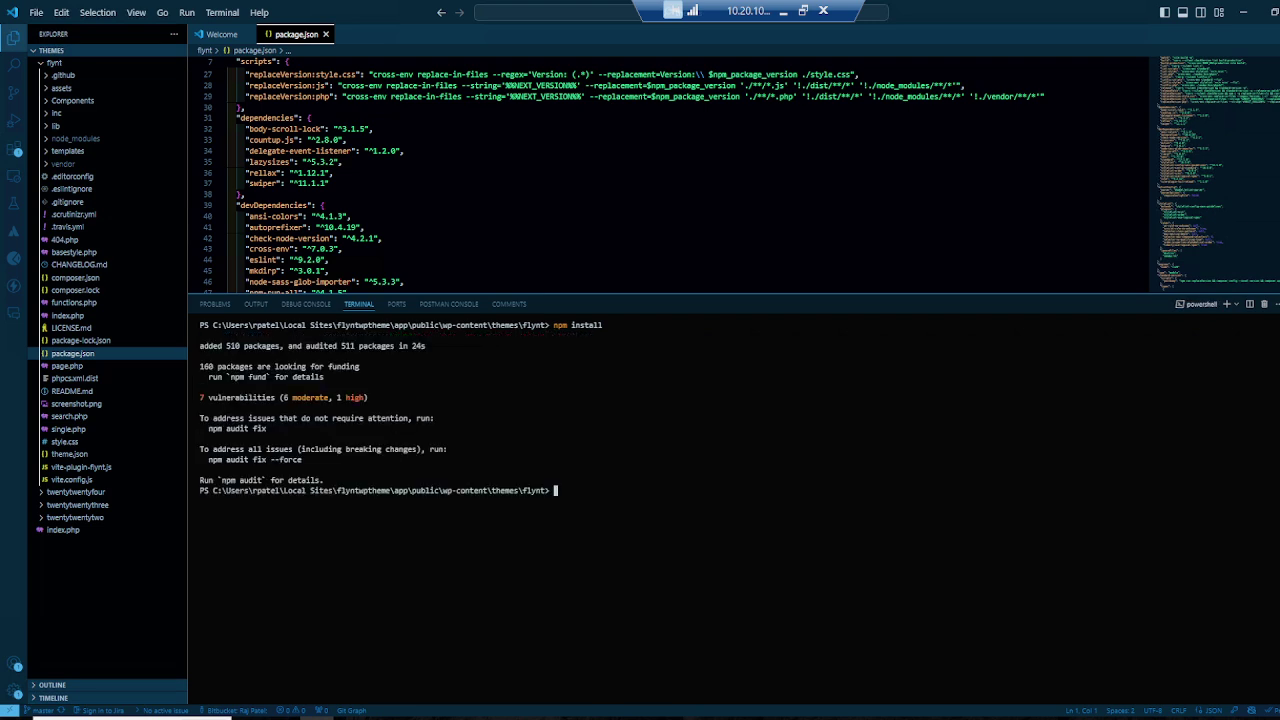
{"action": "type", "text": "npm start"}
{"action": "key", "text": "Return"}
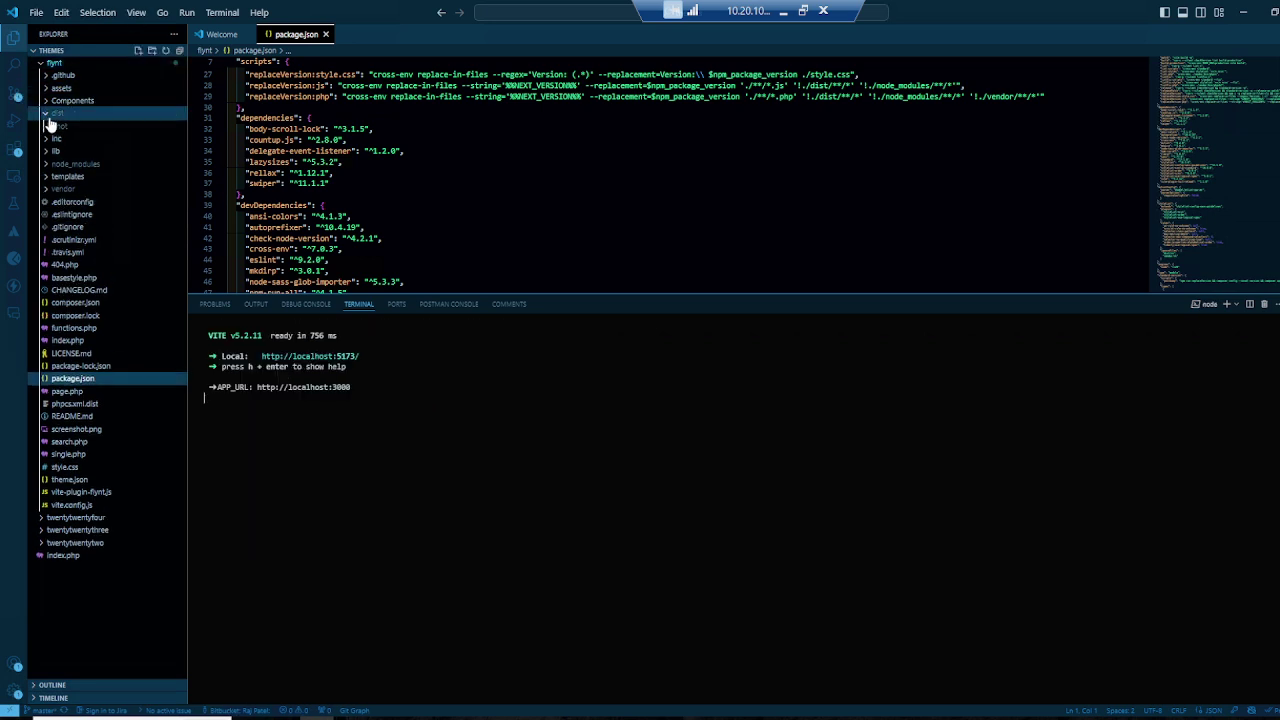
{"action": "left_click", "coordinate": [1243, 12]}
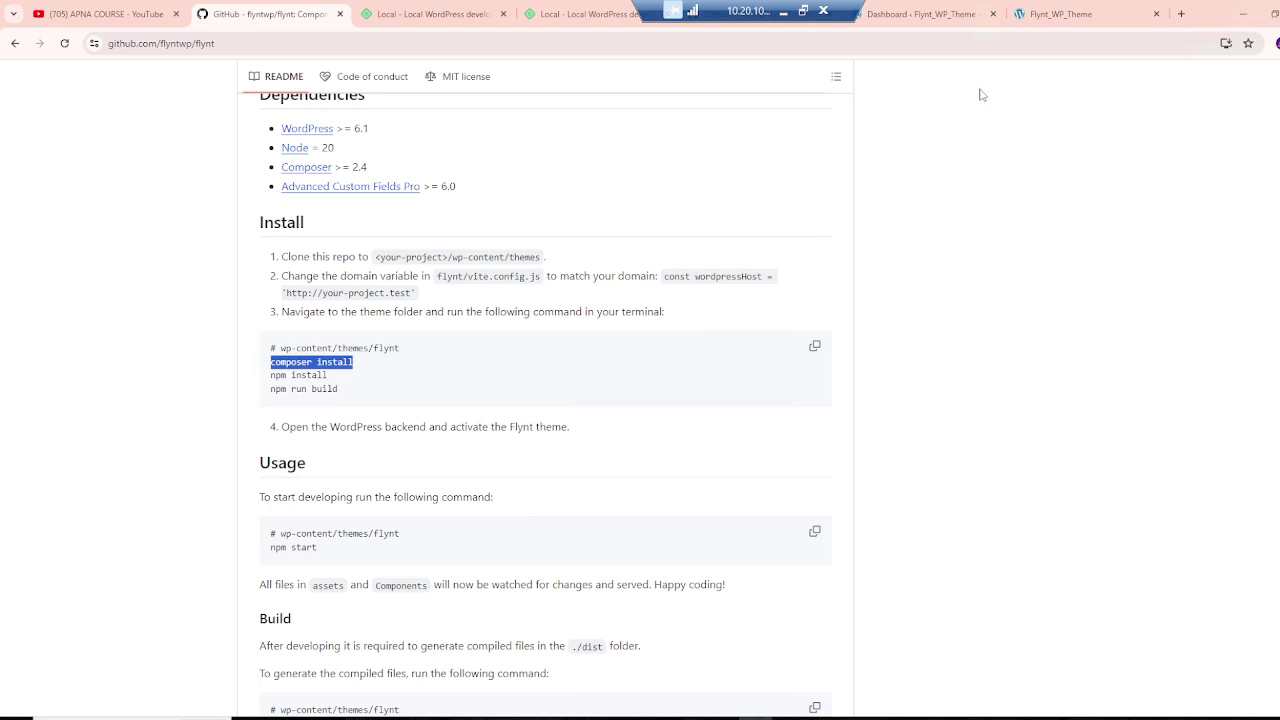
Step: Open WP Admin from Local and activate the Flynt theme under Appearance > Themes
{"action": "left_click", "coordinate": [622, 716]}
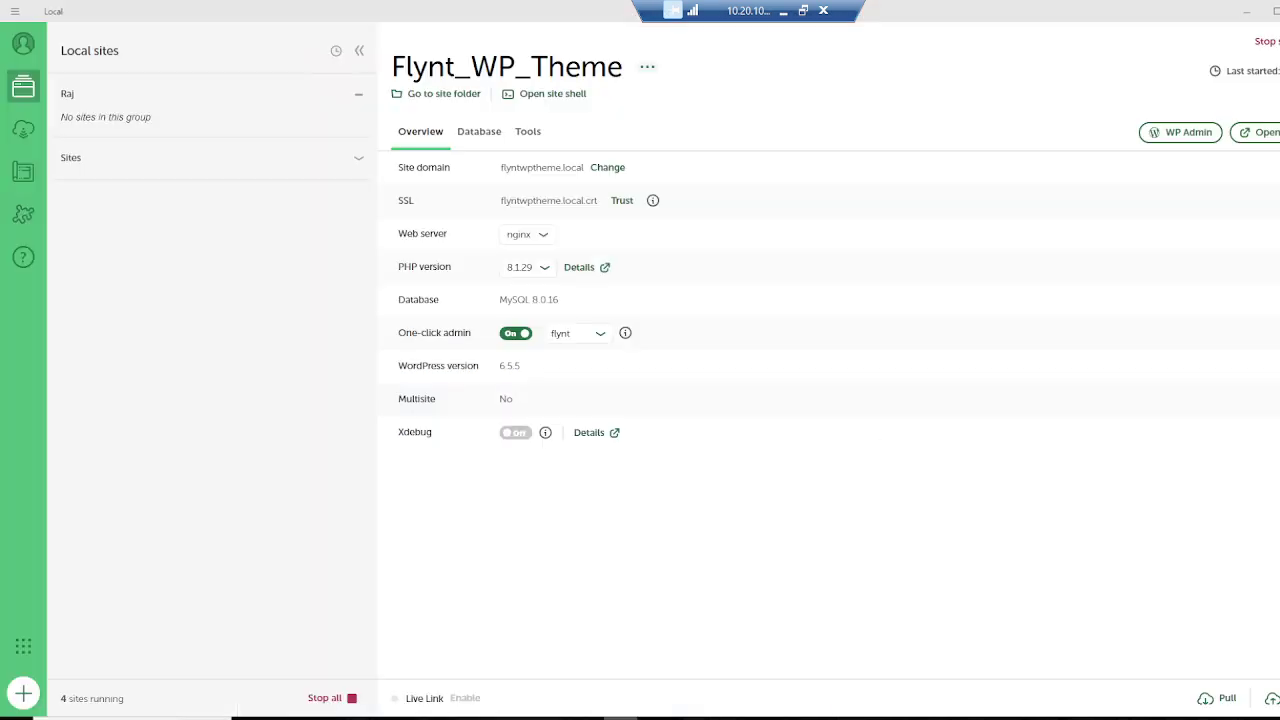
{"action": "left_click", "coordinate": [1190, 132]}
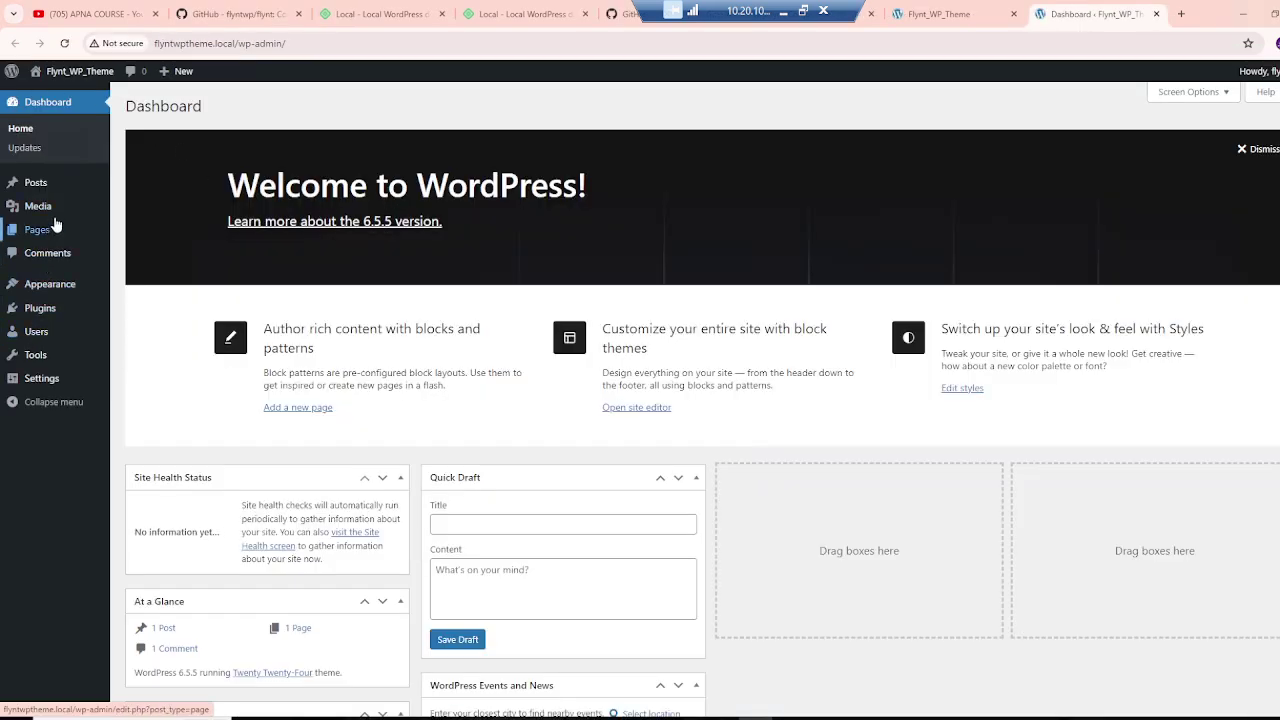
{"action": "mouse_move", "coordinate": [70, 293]}
{"action": "left_click", "coordinate": [130, 288]}
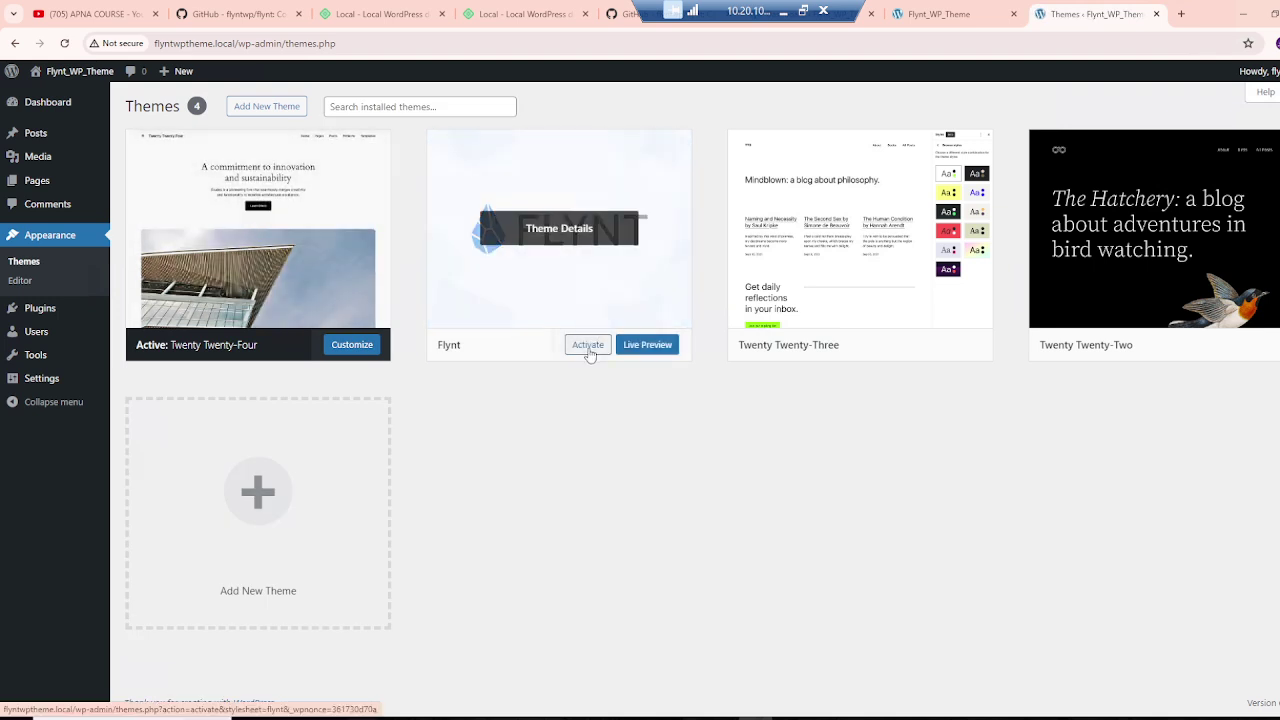
{"action": "left_click", "coordinate": [588, 347]}
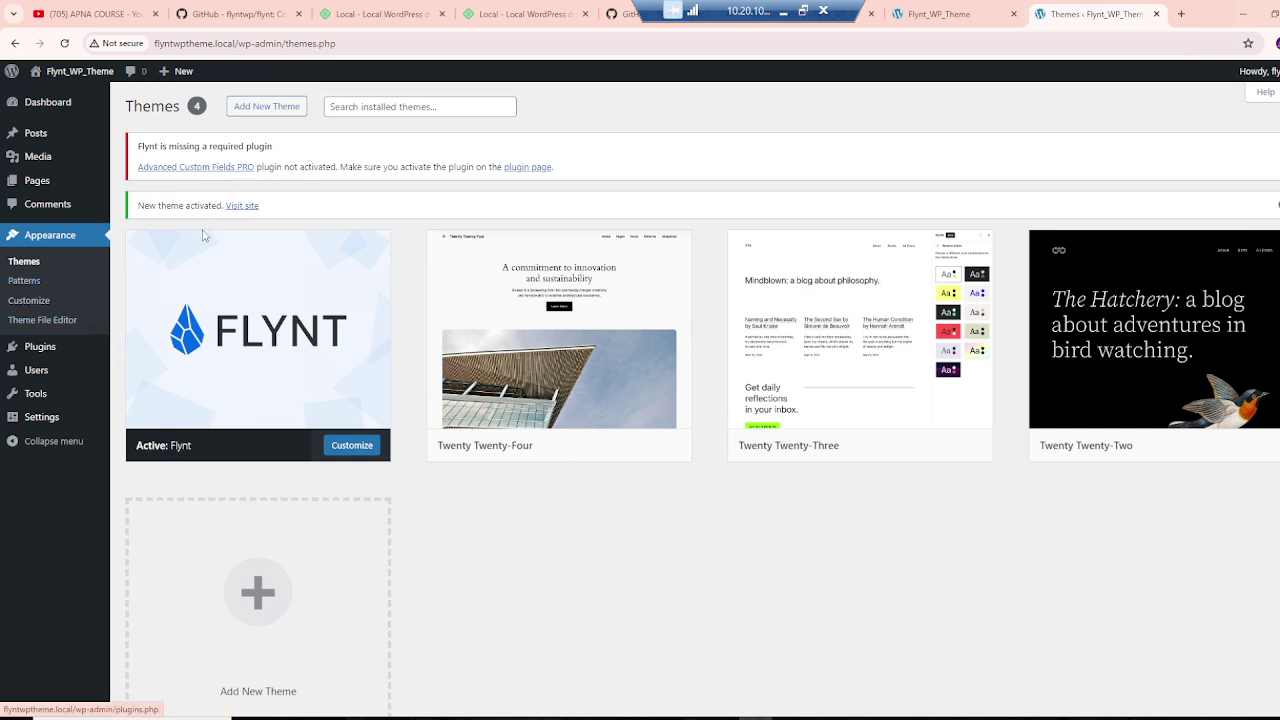
Step: Upload advanced-custom-fields-pro.zip as a new plugin, install it and activate it
{"action": "left_click", "coordinate": [53, 356]}
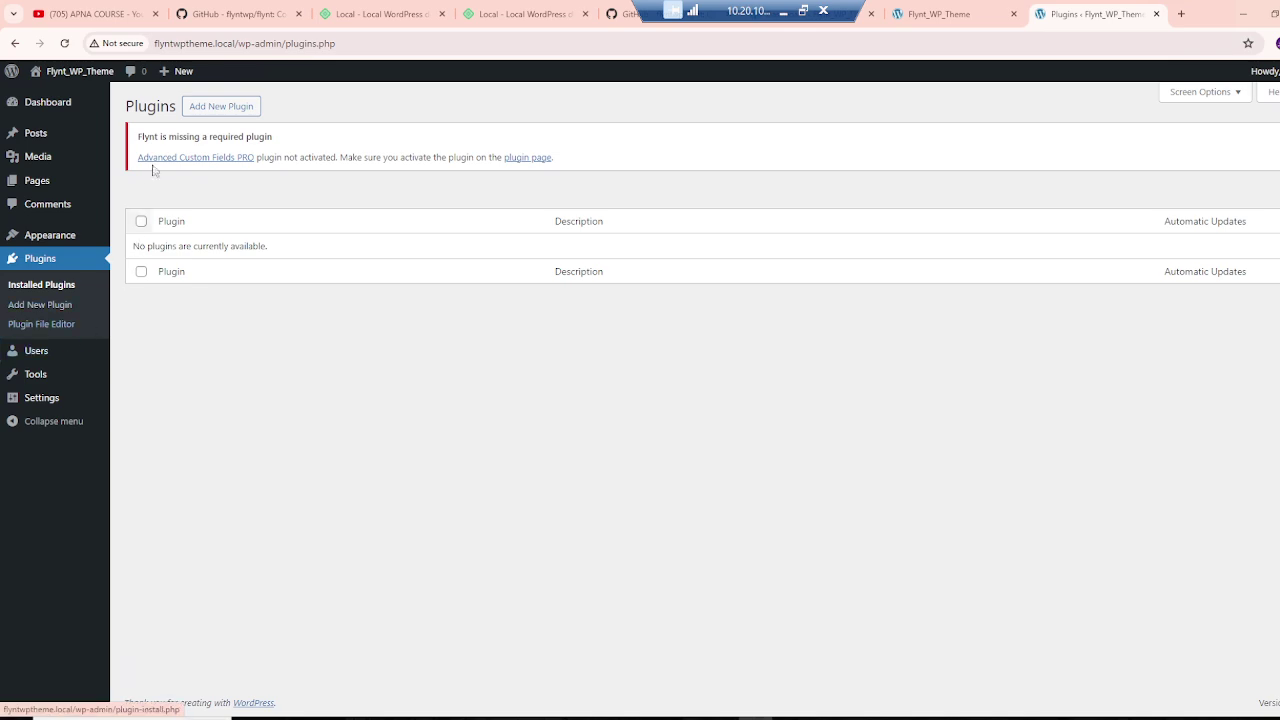
{"action": "left_click", "coordinate": [207, 108]}
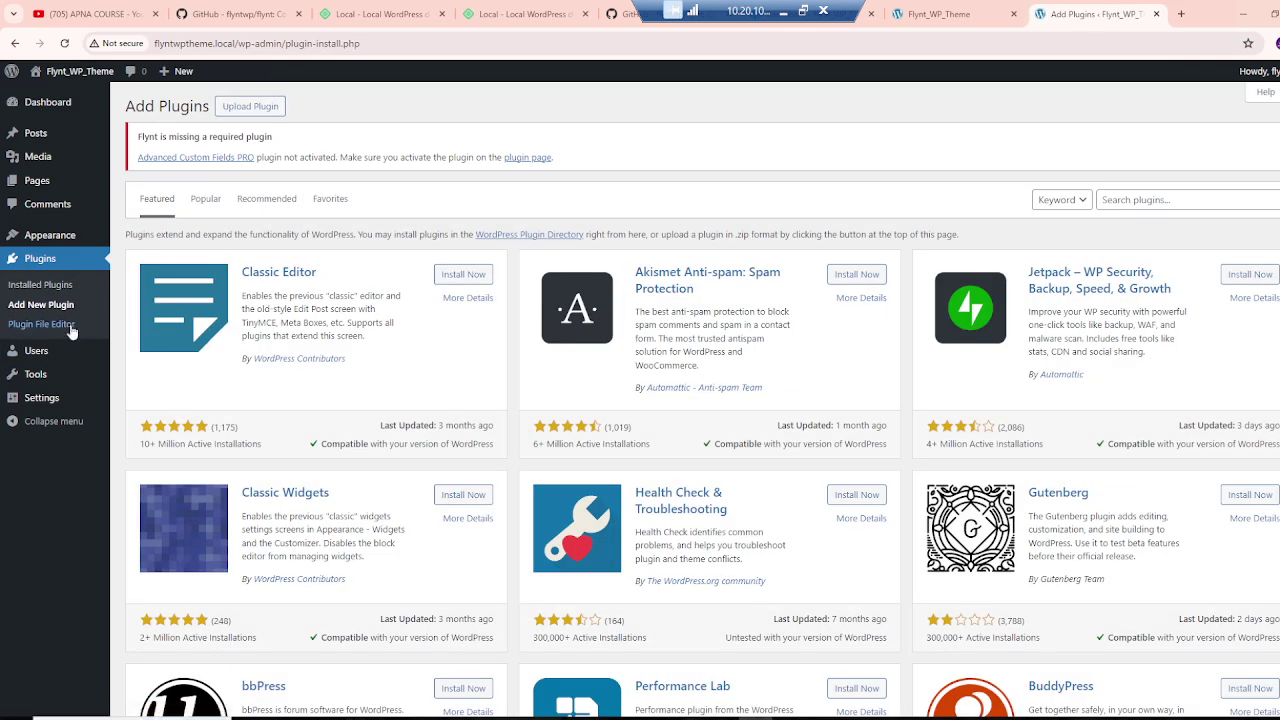
{"action": "left_click", "coordinate": [246, 108]}
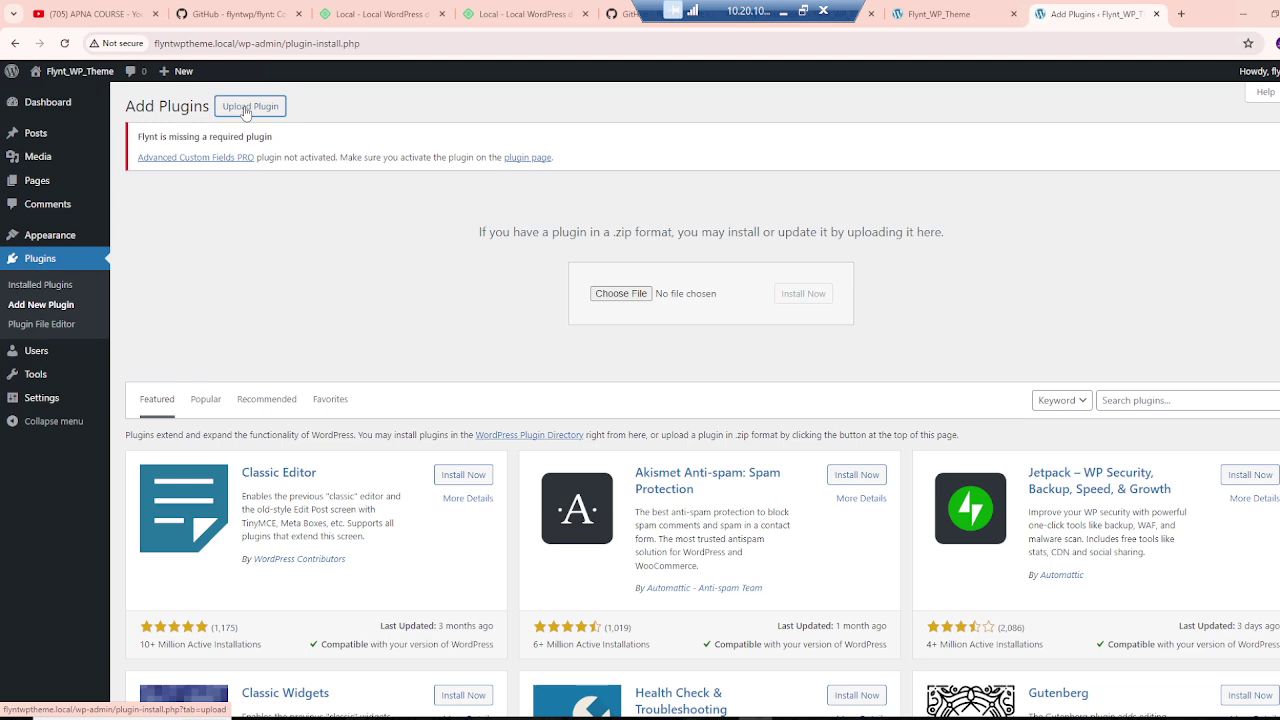
{"action": "left_click", "coordinate": [612, 295]}
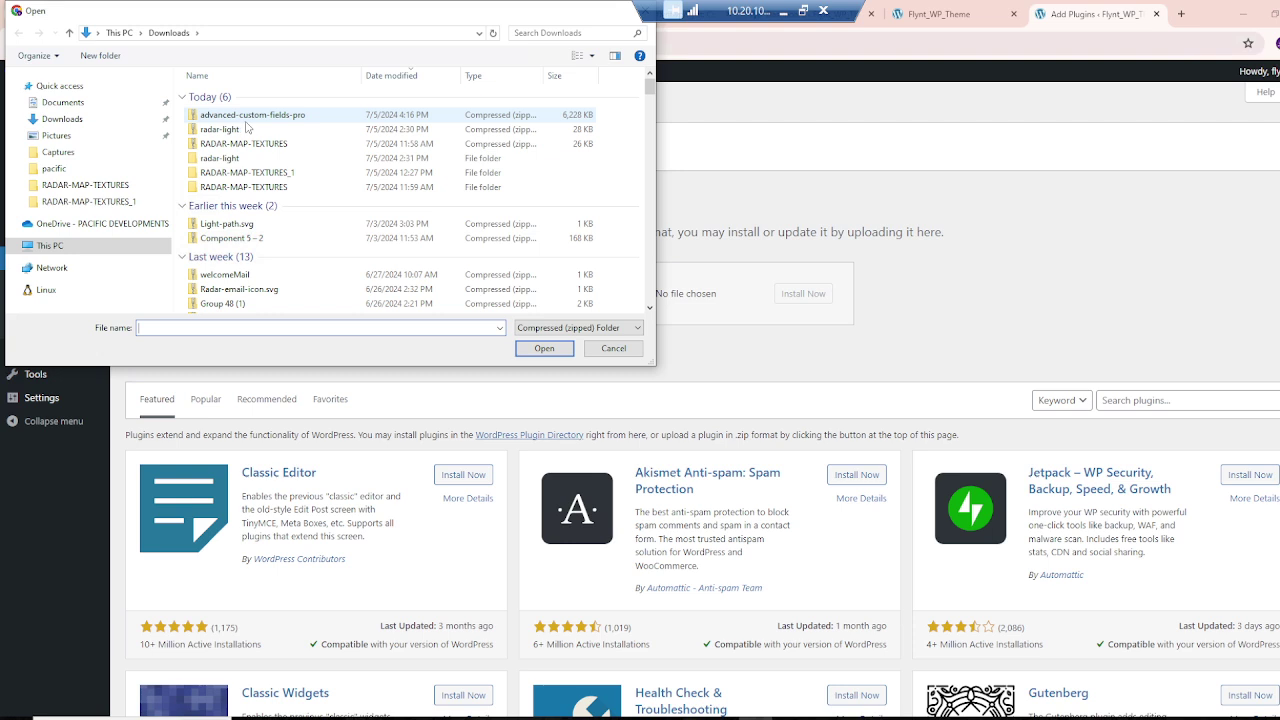
{"action": "left_click", "coordinate": [246, 119]}
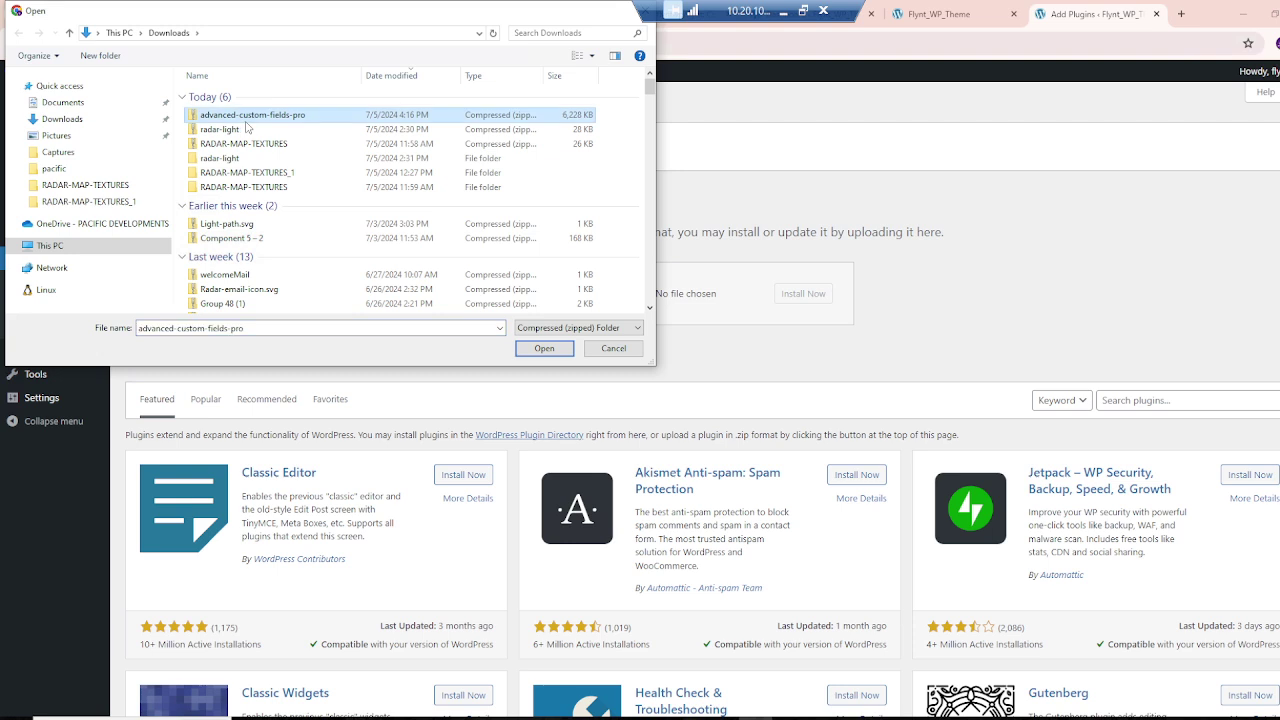
{"action": "left_click", "coordinate": [527, 350]}
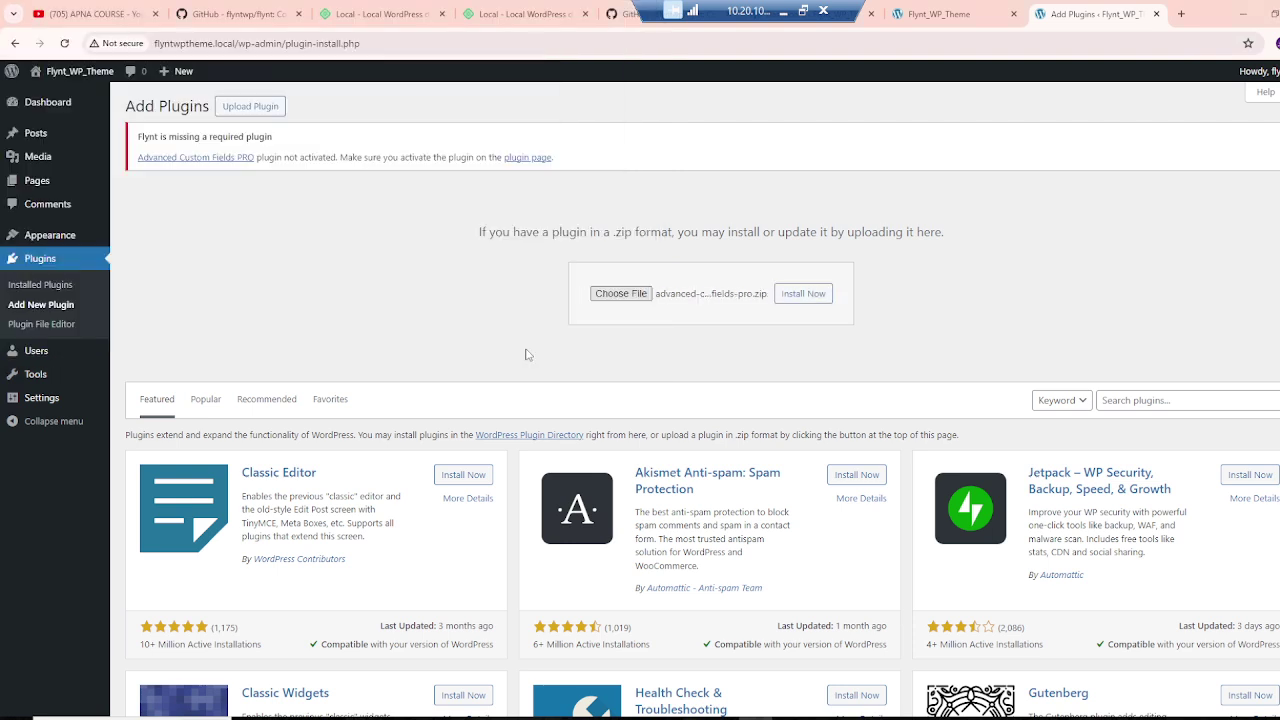
{"action": "left_click", "coordinate": [808, 300]}
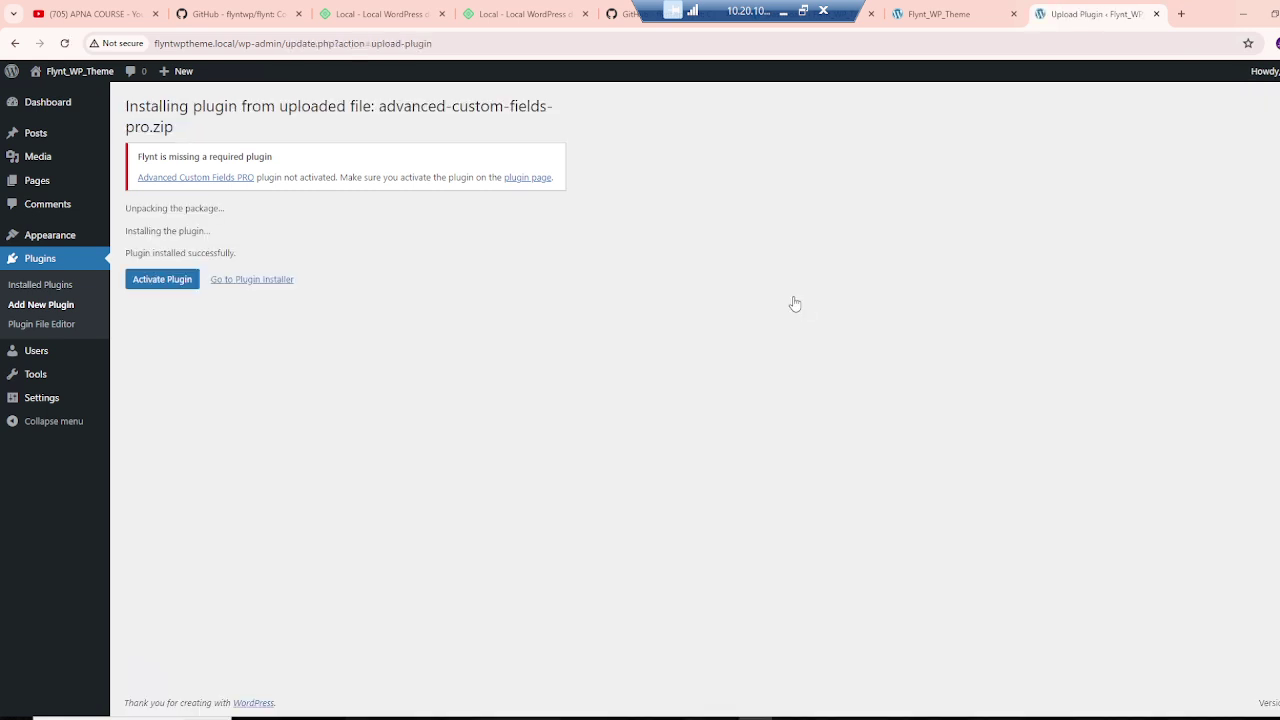
{"action": "left_click", "coordinate": [181, 283]}
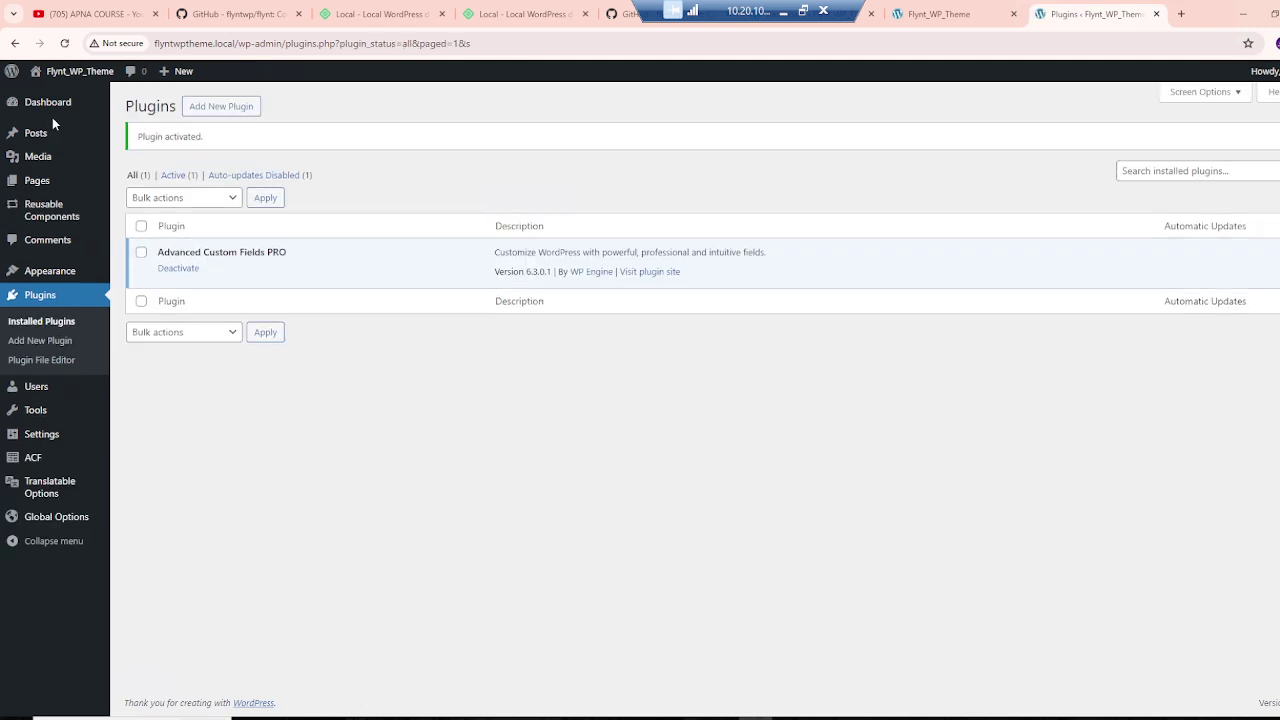
Step: View the site's Flynt-themed front page in a new browser tab, then return to VS Code
{"action": "right_click", "coordinate": [62, 76]}
{"action": "left_click", "coordinate": [90, 87]}
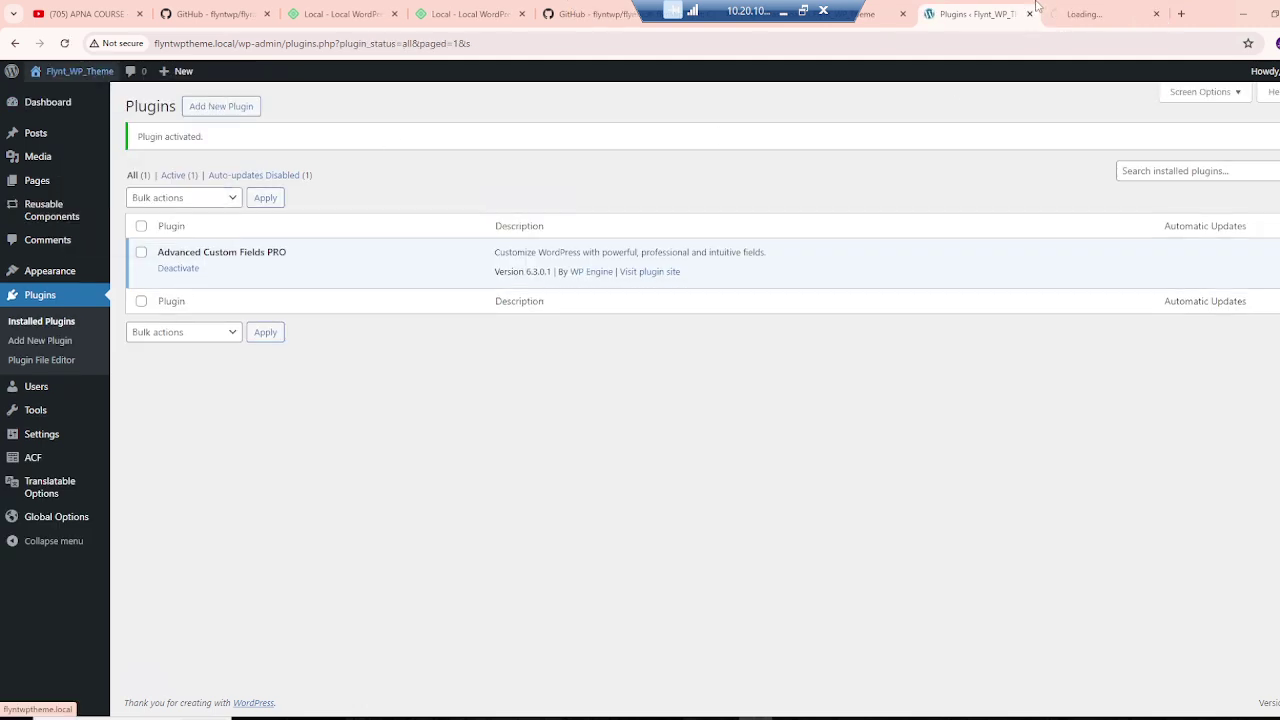
{"action": "left_click", "coordinate": [1080, 14]}
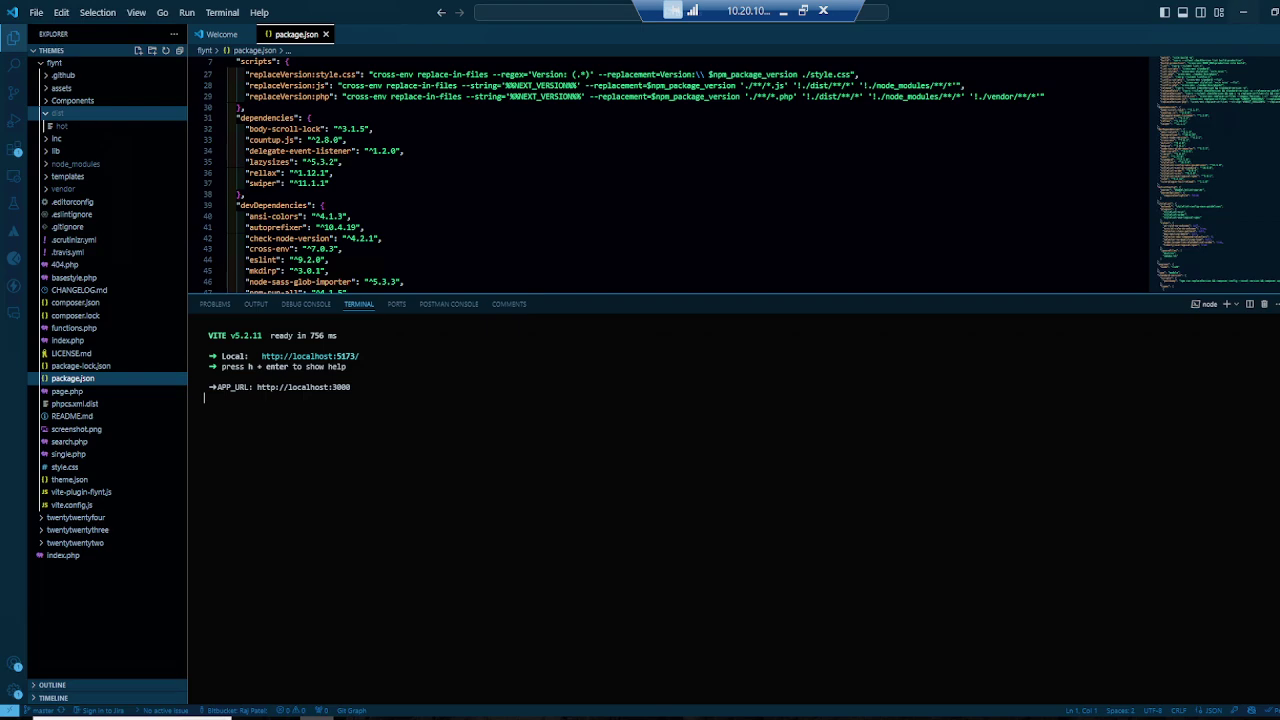
{"action": "left_click", "coordinate": [317, 717]}
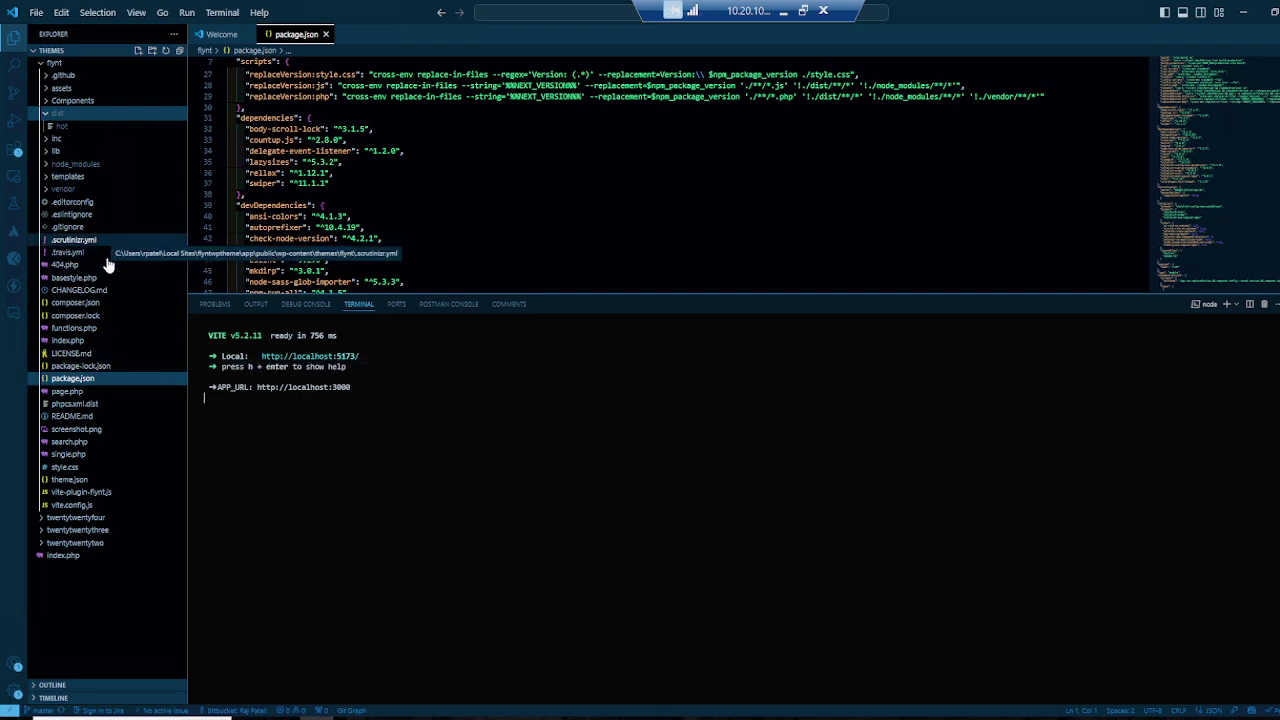
Step: Collapse dist and expand Components to list the theme's modules from BlockAnchor to SliderImages
{"action": "left_click", "coordinate": [76, 115]}
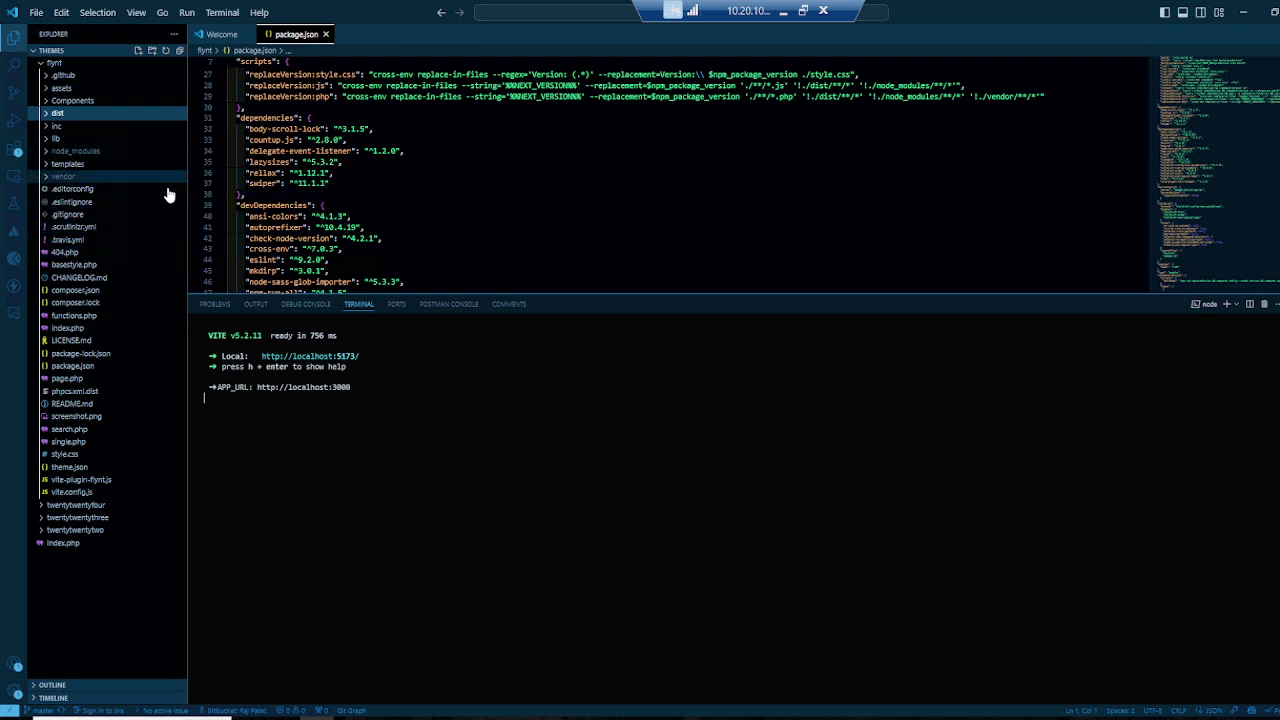
{"action": "left_click", "coordinate": [102, 102]}
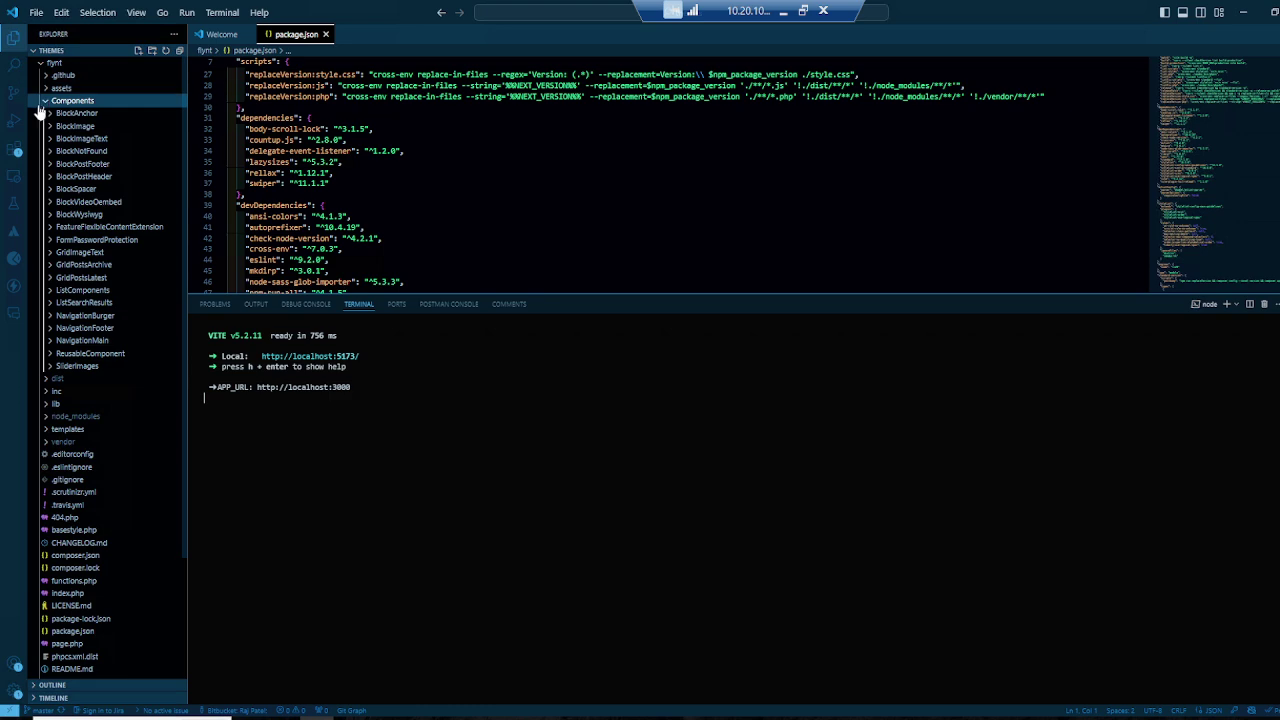